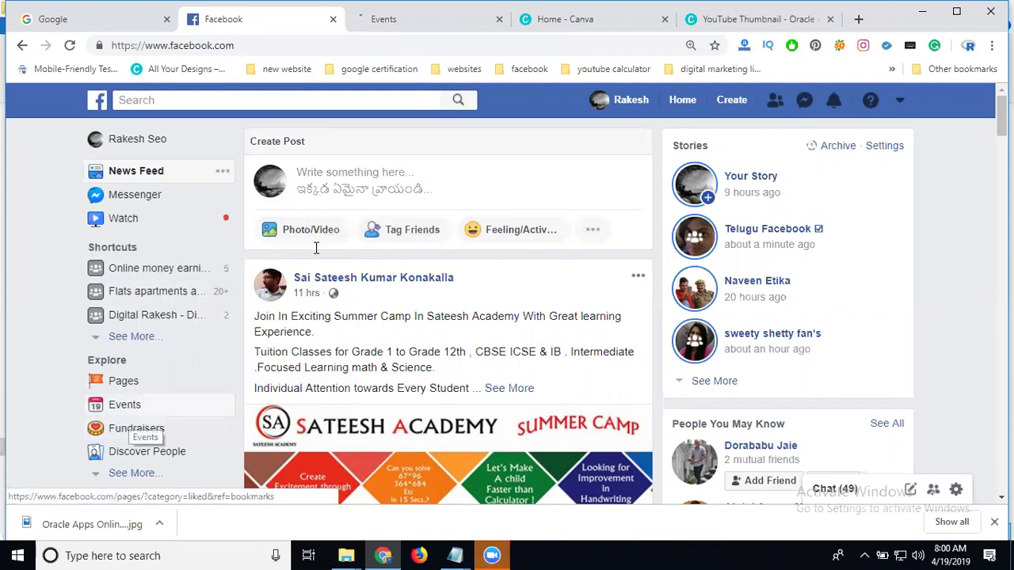
Start a new public event from the Events page and choose RudraITSolutions as the event host
left_click(388, 20)
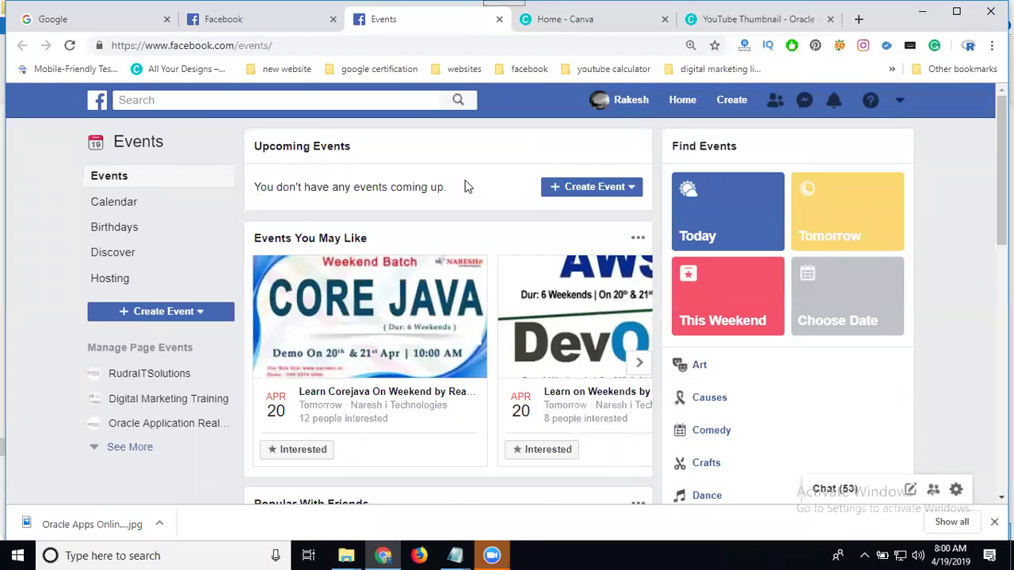
left_click(569, 190)
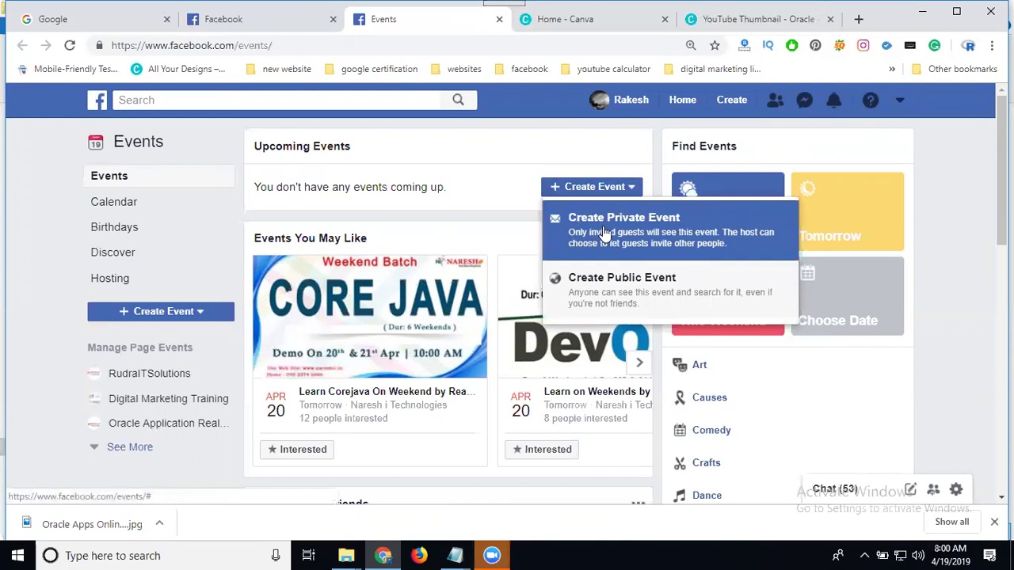
left_click(601, 277)
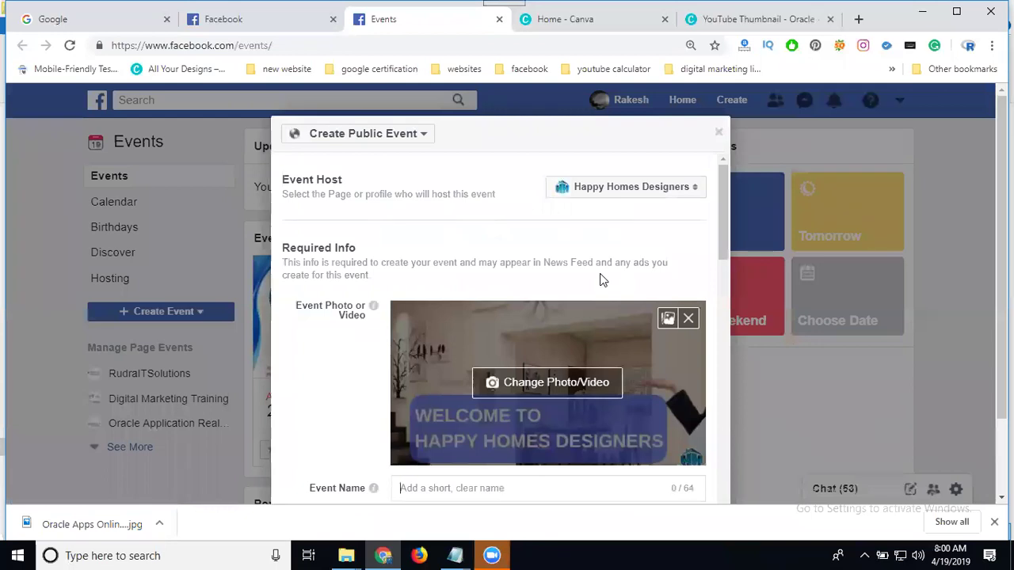
left_click(566, 188)
left_click(574, 137)
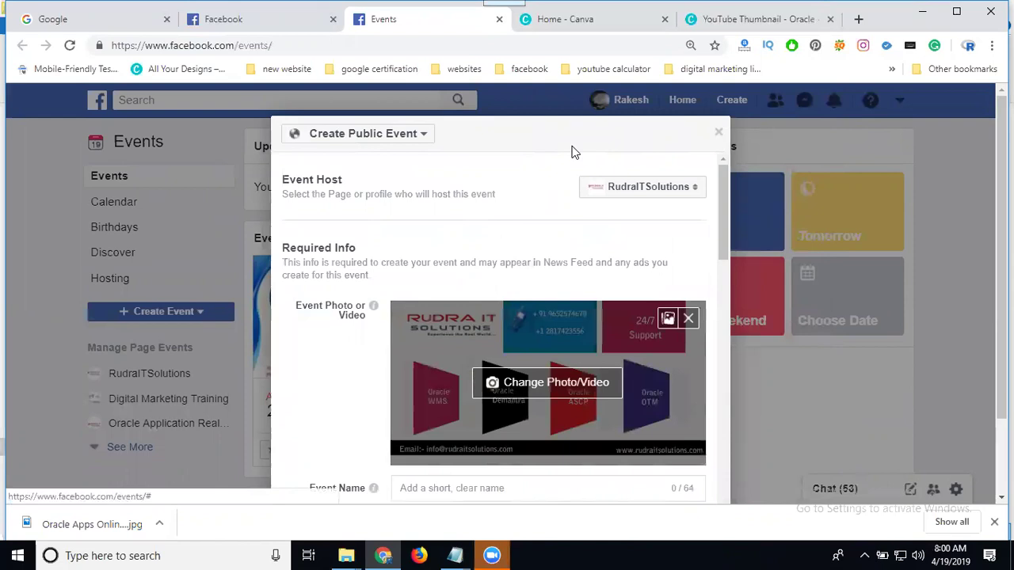
Switch the event host to the personal profile and back to the RudraITSolutions page
left_click(630, 194)
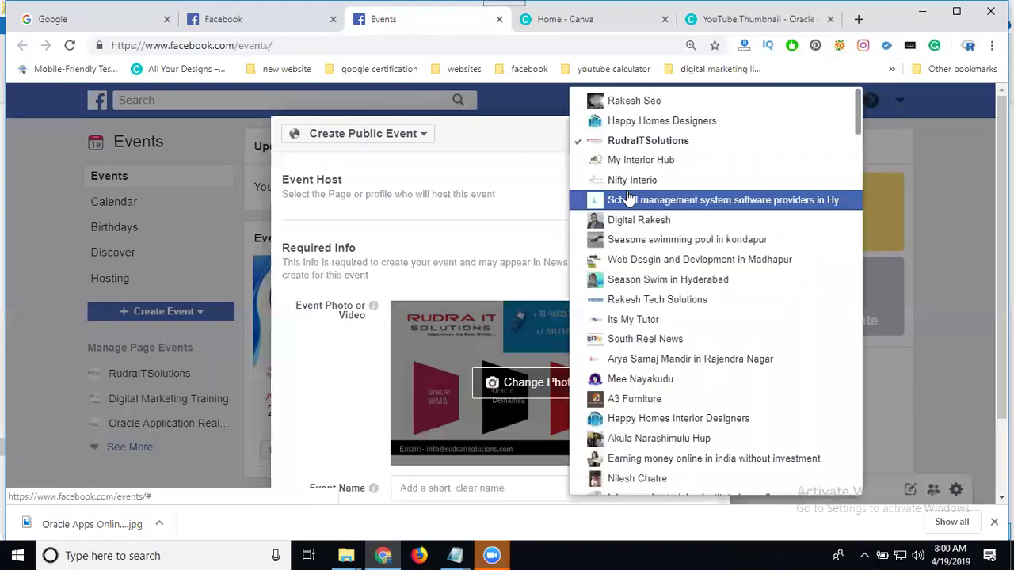
left_click(613, 101)
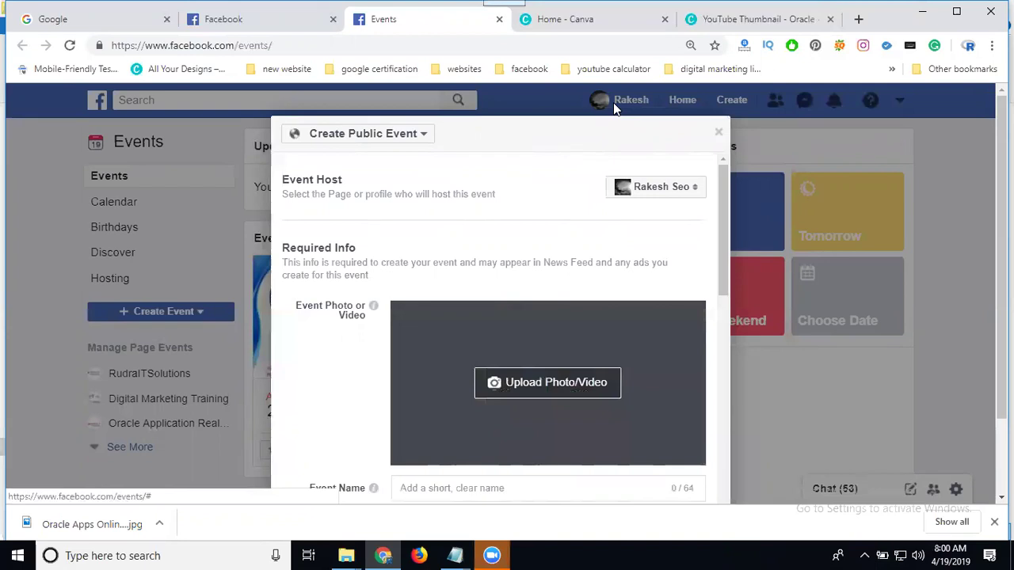
left_click(631, 188)
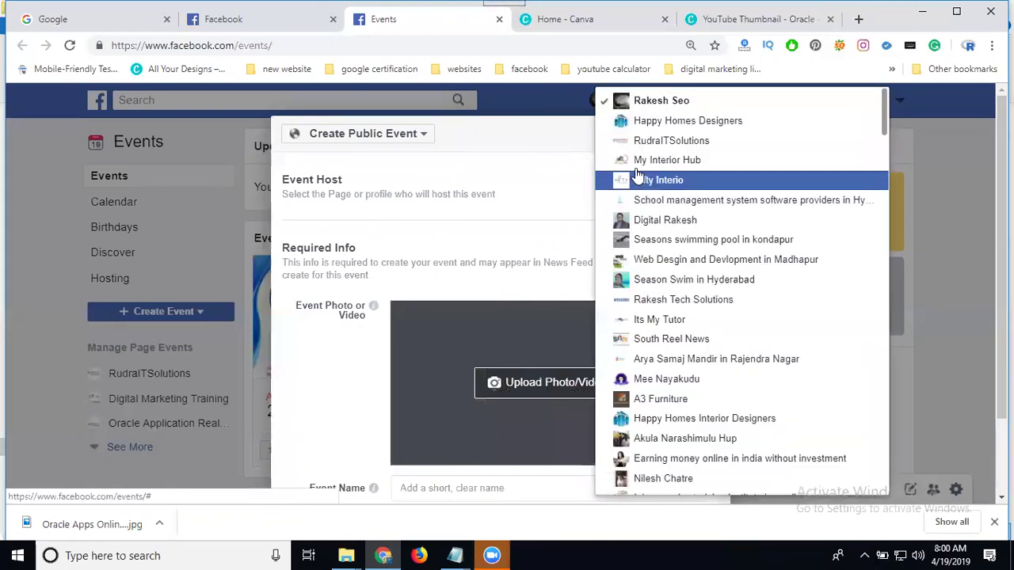
left_click(645, 141)
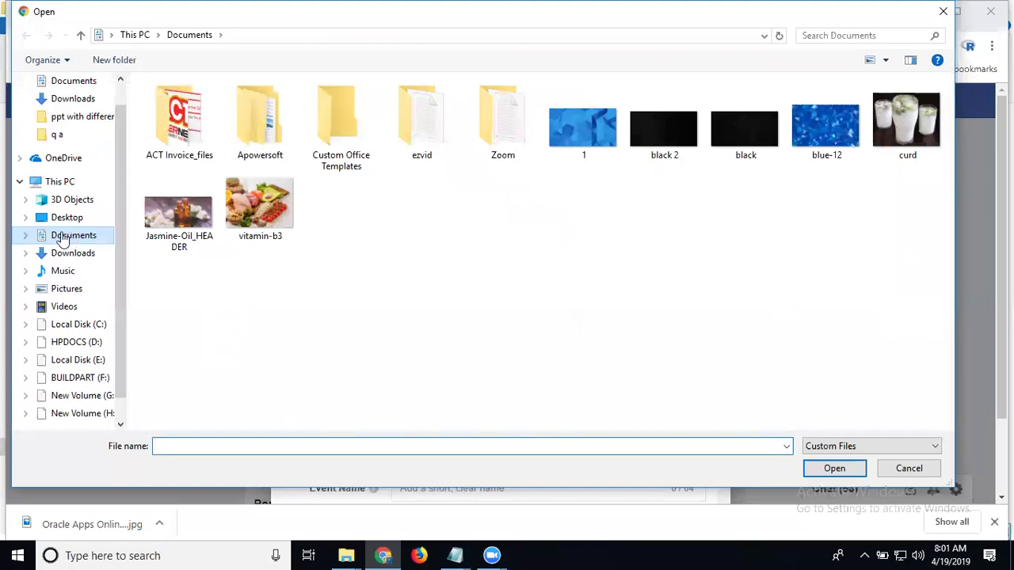
left_click(49, 254)
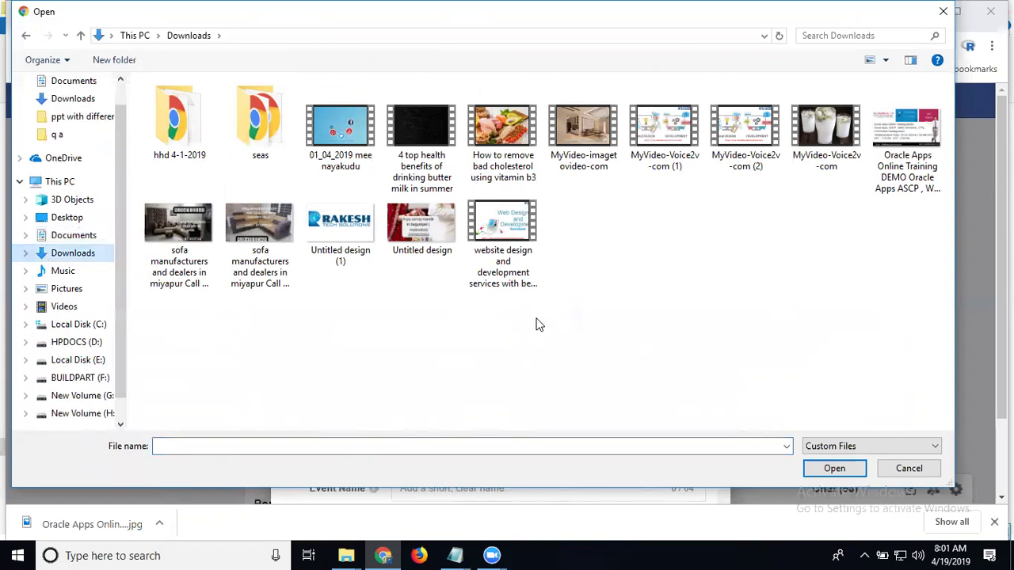
double_click(922, 136)
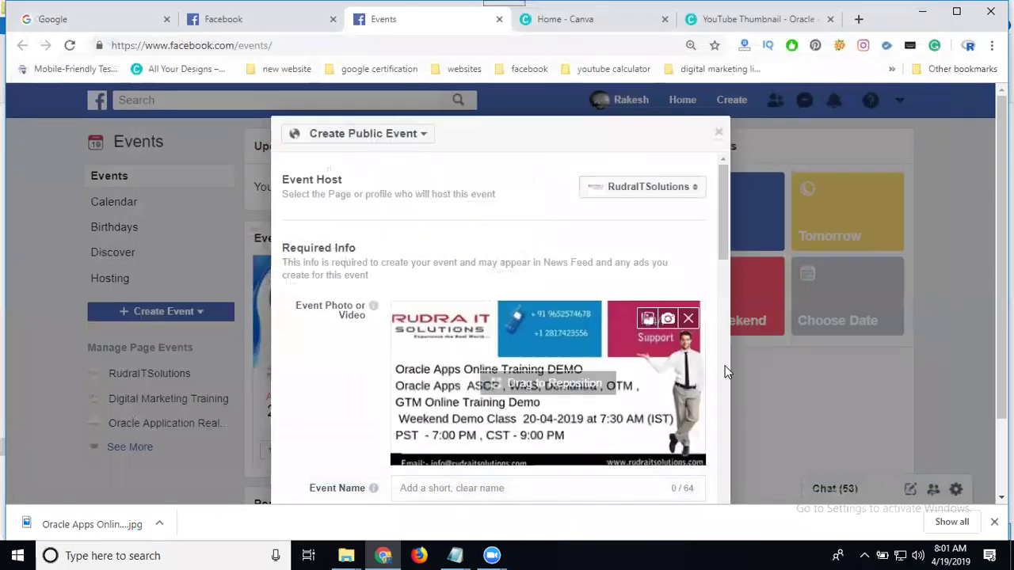
left_click(687, 319)
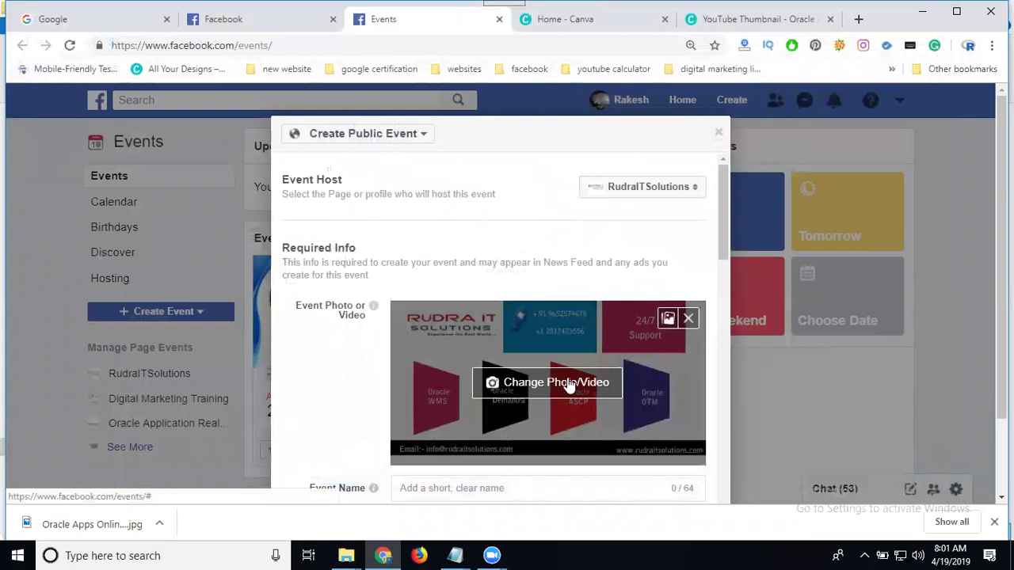
Replace the event photo with the Oracle Apps Online Training DEMO image from the Downloads folder
left_click(512, 386)
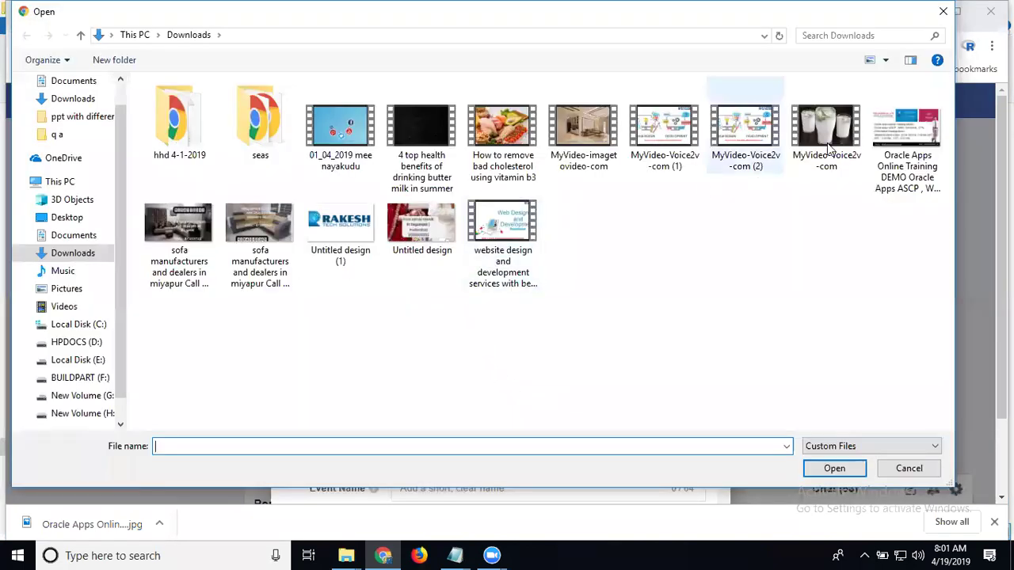
double_click(906, 131)
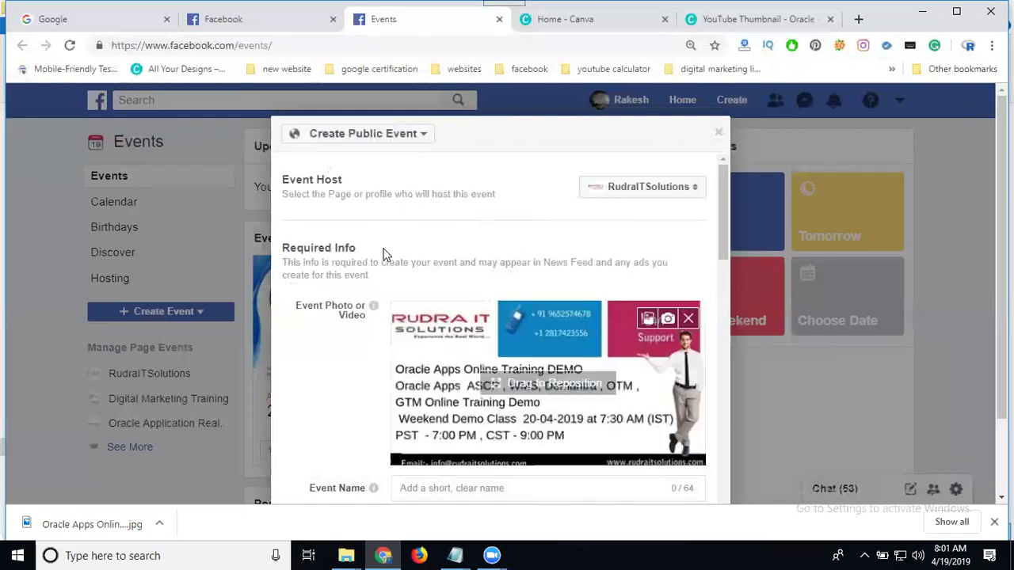
Copy the heading "Oracle Apps Online Training DEMO" from the demo class note in Notepad and paste it as the event name
scroll(323, 278, "down", 3)
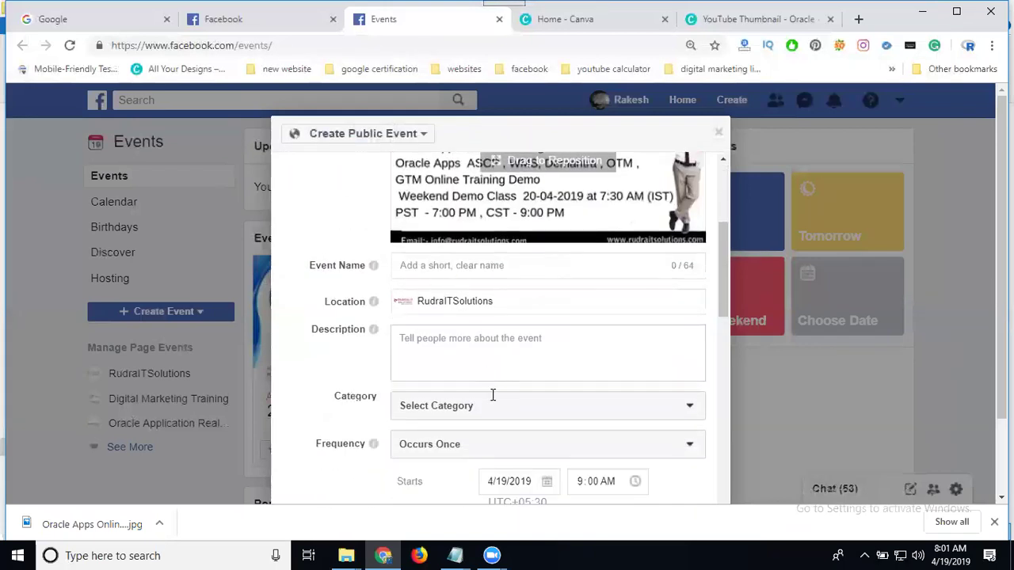
left_click(457, 554)
left_click(535, 498)
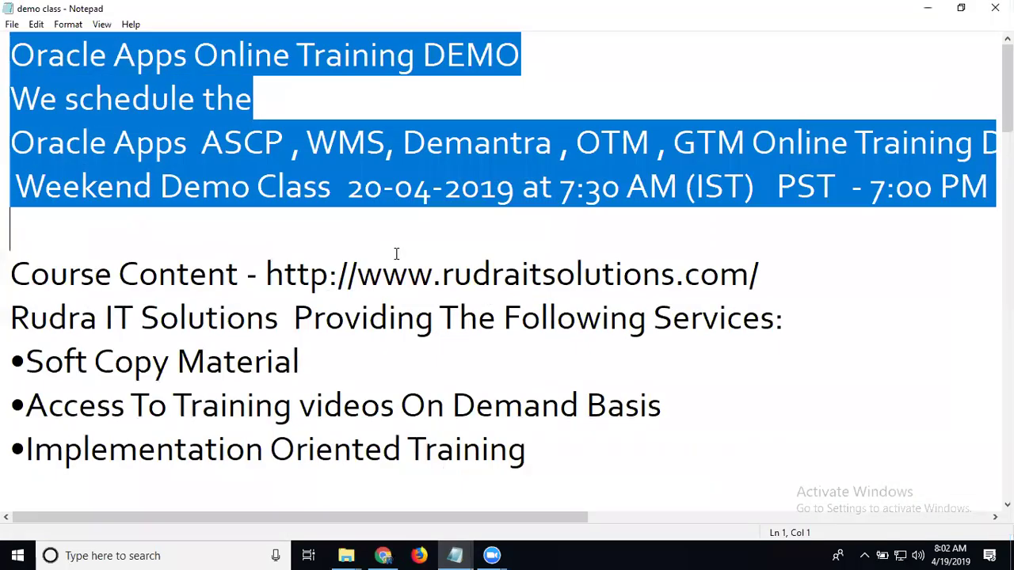
left_click(566, 45)
left_click_drag(565, 45, 6, 48)
key("ctrl+c")
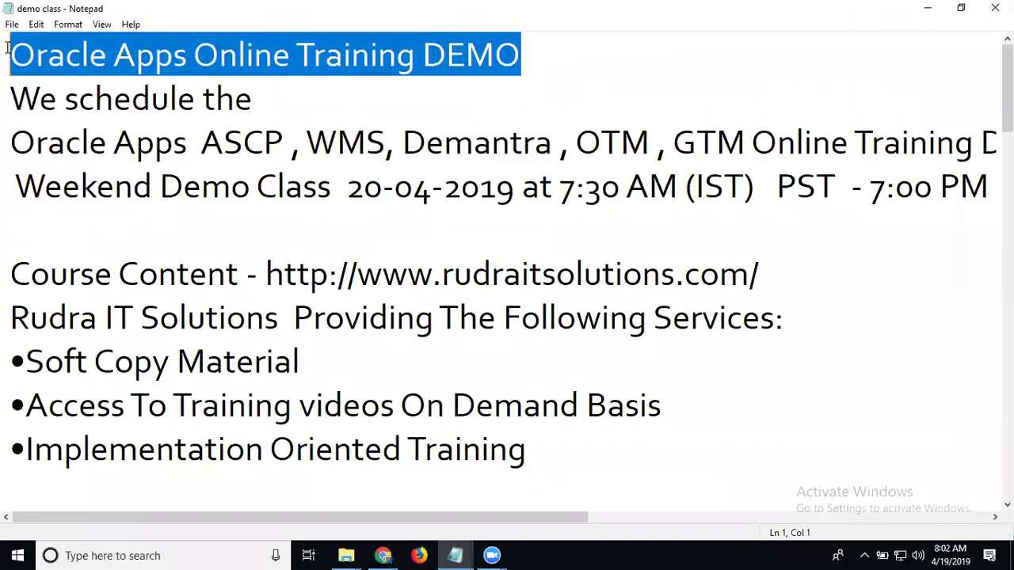
left_click(927, 8)
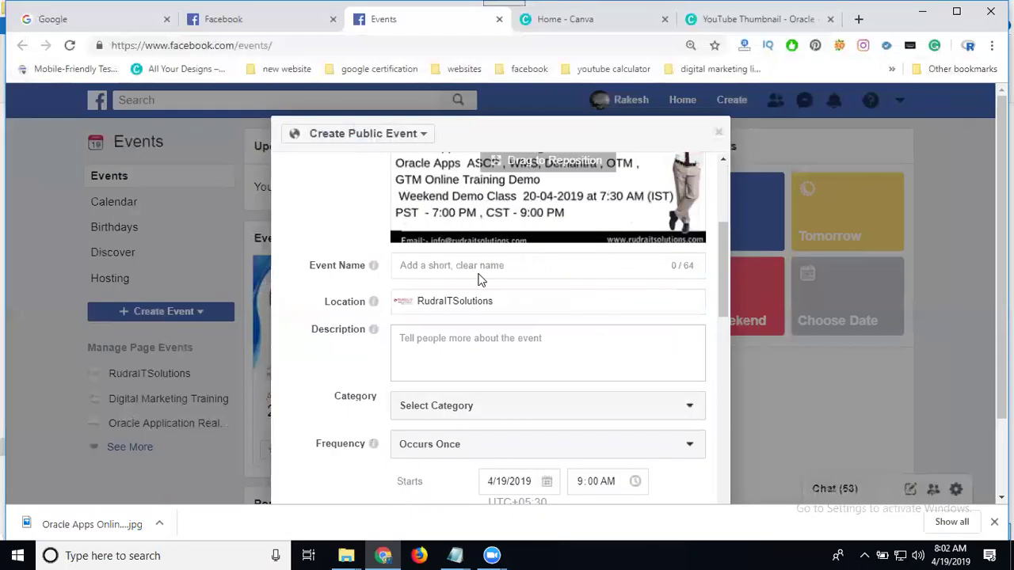
left_click(464, 264)
key("ctrl+v")
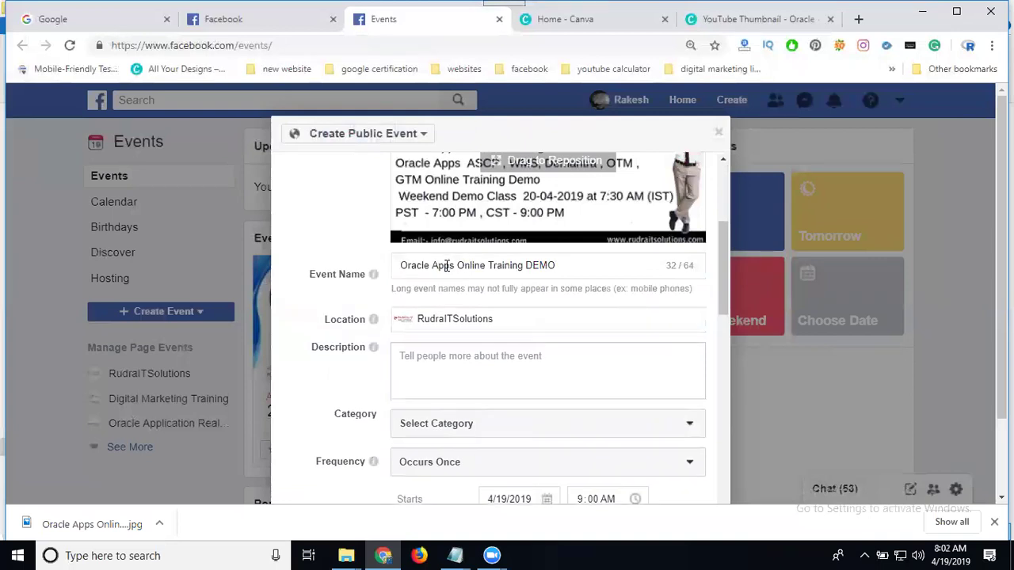
Edit the event name to read "Oracle Applications Online Training DEMO"
left_click(450, 265)
type("licatio")
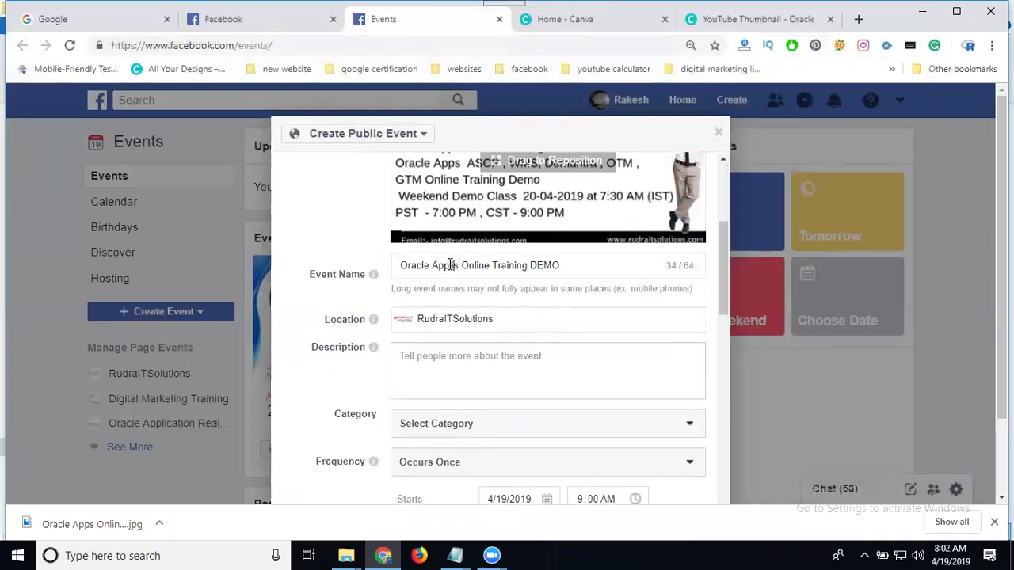
type("n")
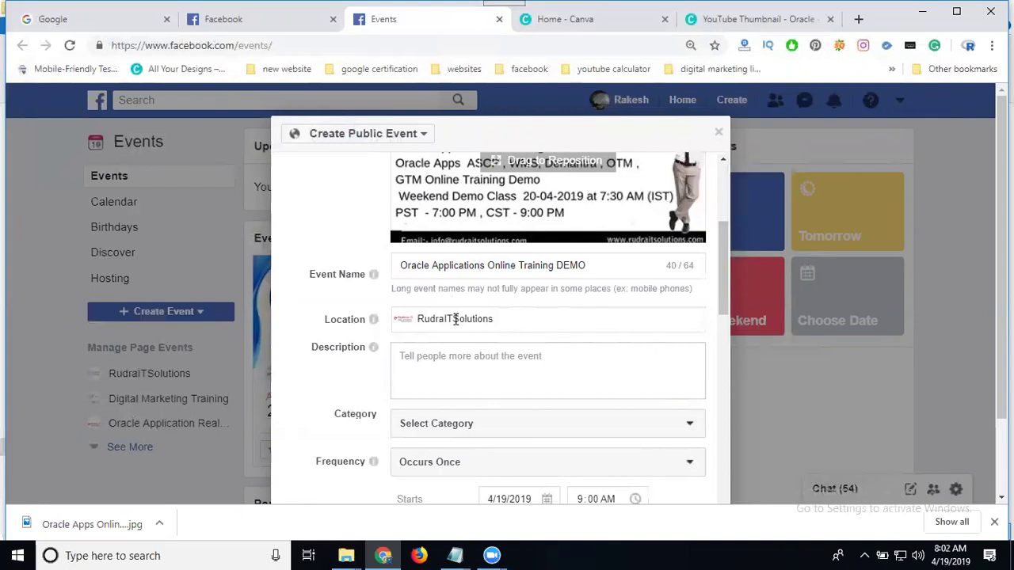
Copy the first announcement, from its heading through the contact details, from the demo class note in Notepad into the event description
left_click(459, 557)
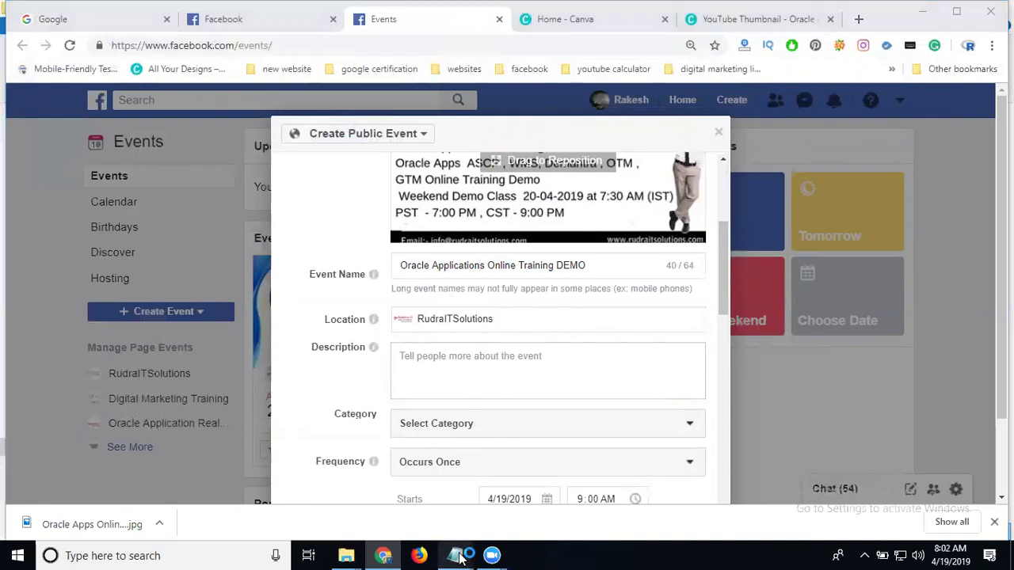
left_click(532, 516)
left_click_drag(16, 54, 547, 188)
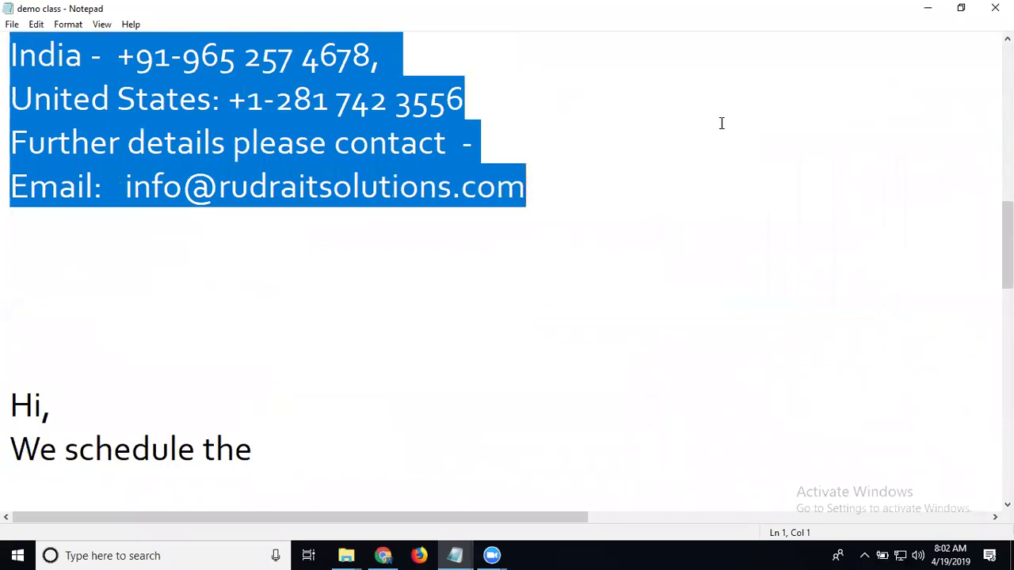
left_click(915, 10)
left_click(436, 367)
key("ctrl+v")
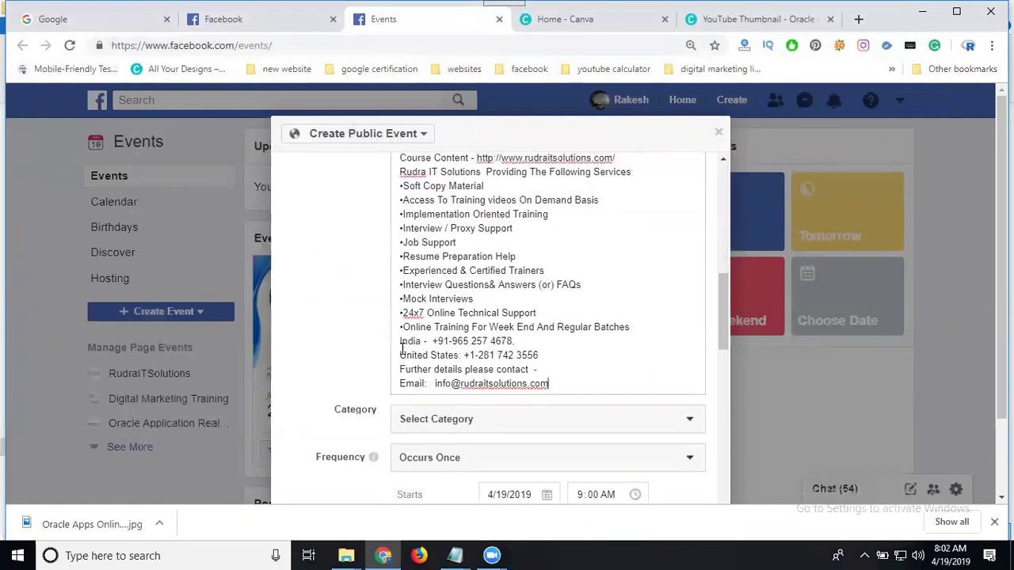
Set the event category to Other
scroll(392, 340, "down", 3)
left_click(428, 199)
scroll(435, 234, "down", 8)
scroll(436, 277, "up", 3)
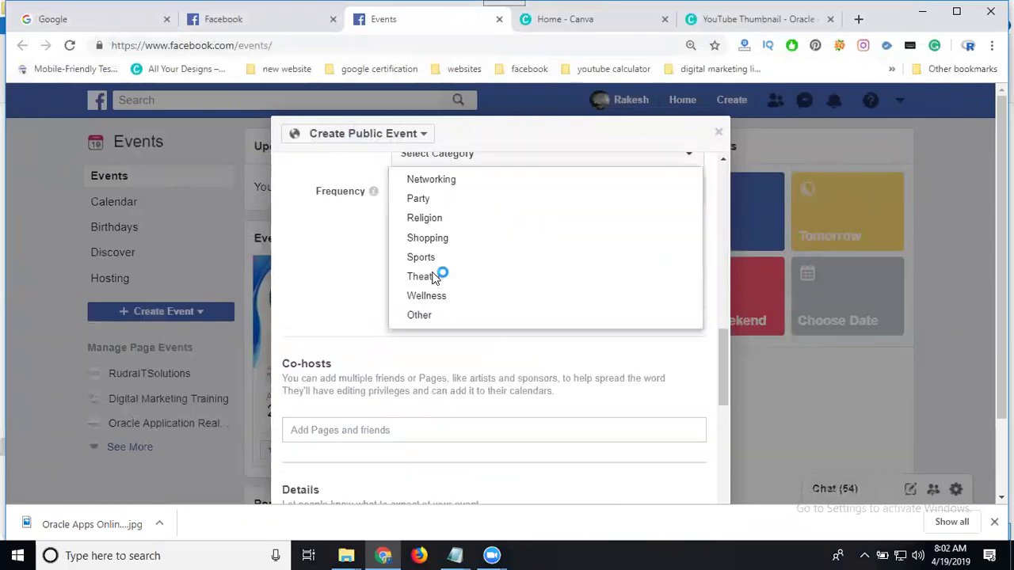
scroll(435, 277, "up", 10)
scroll(427, 337, "up", 5)
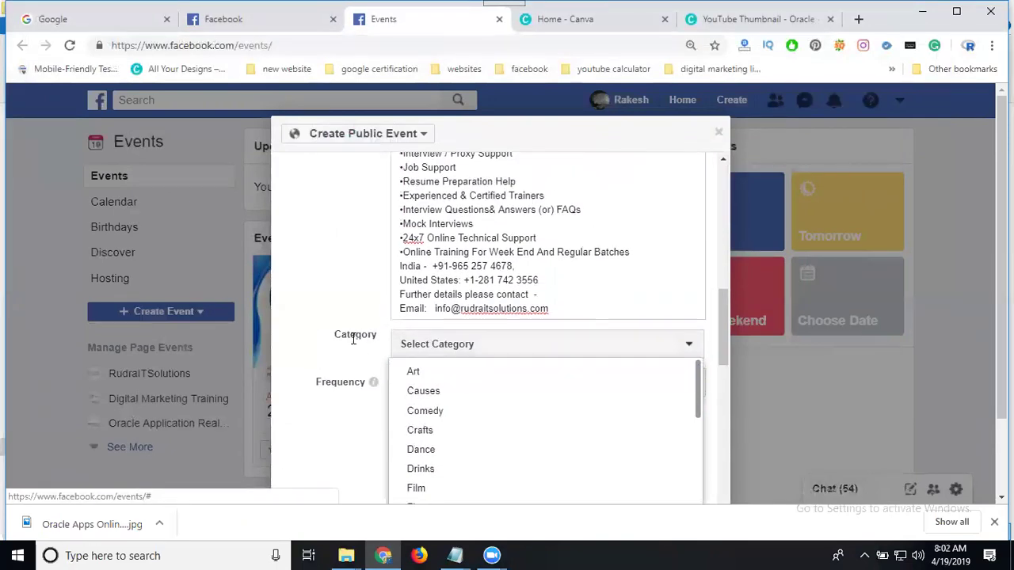
scroll(353, 339, "down", 2)
scroll(433, 287, "down", 3)
scroll(433, 337, "down", 1)
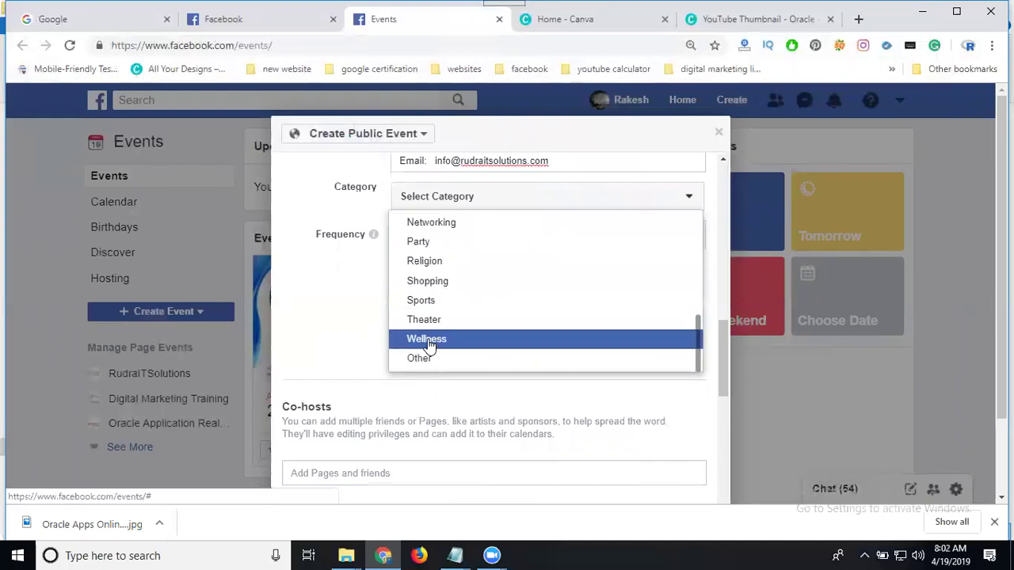
left_click(424, 362)
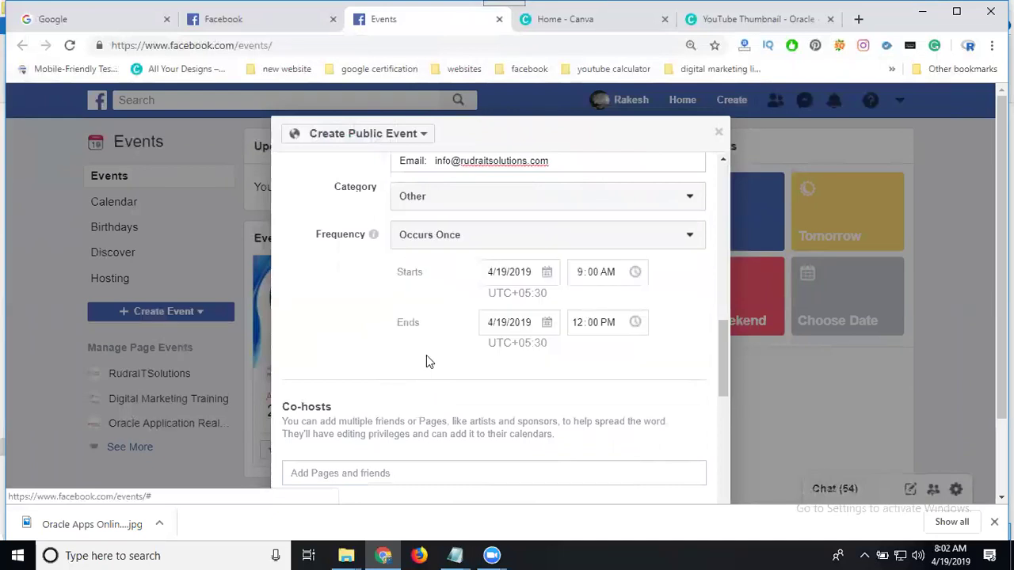
Keep the event frequency at Occurs Once and set the start date to 4/20/2019
left_click(413, 240)
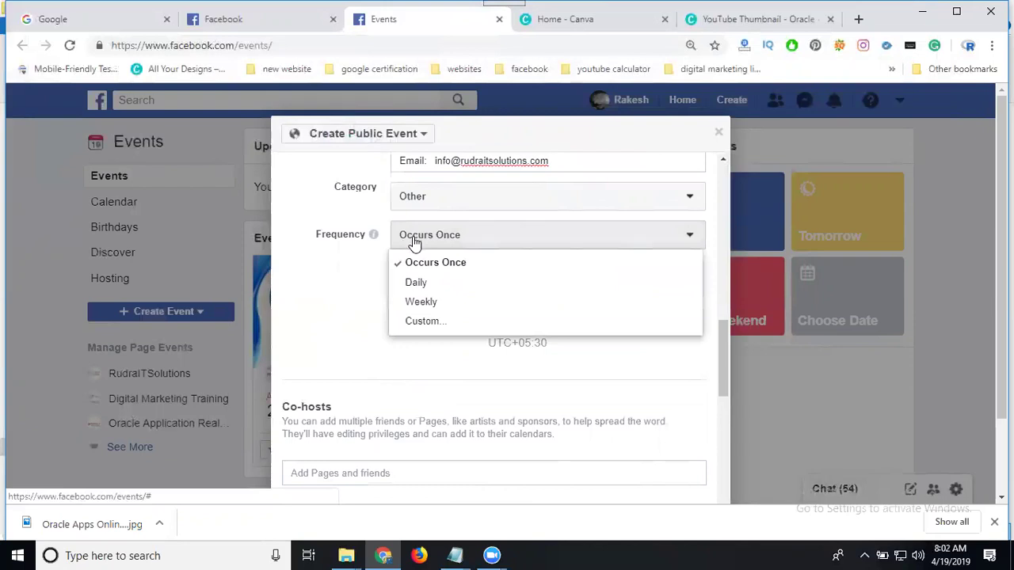
left_click(432, 268)
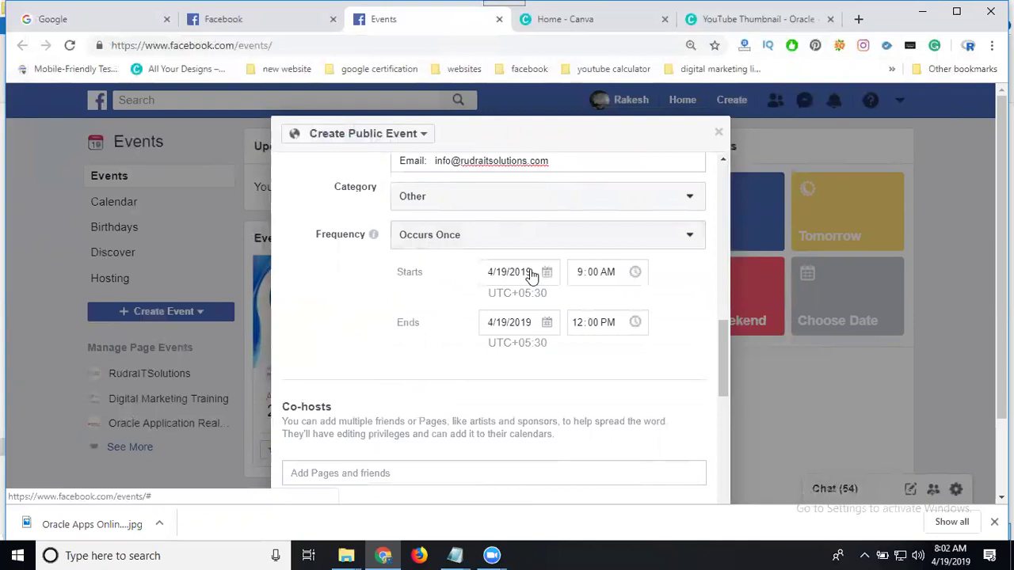
left_click(547, 273)
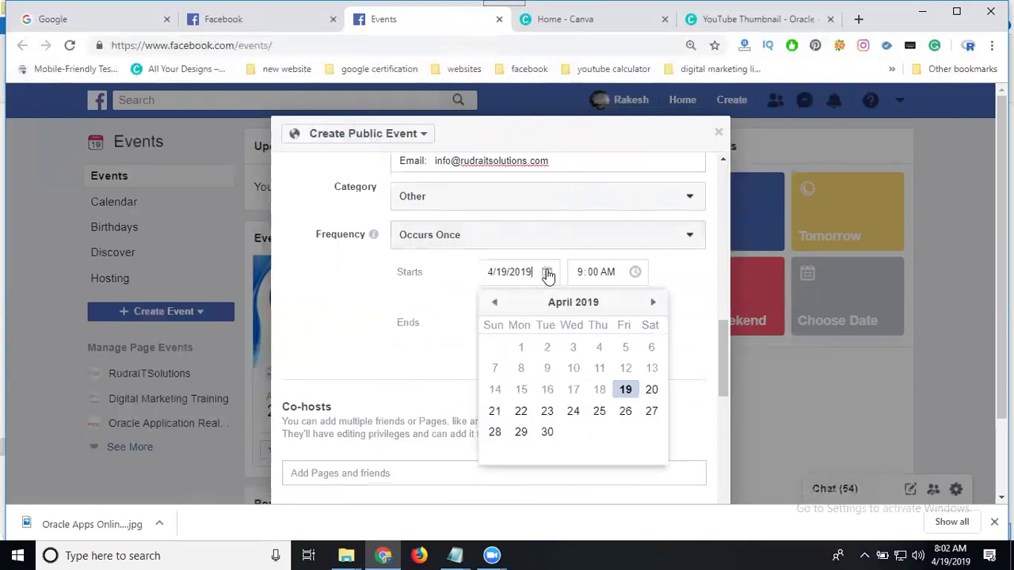
left_click(651, 387)
Check the class time in the description and set the event's start time to 7:30 AM
left_click(578, 273)
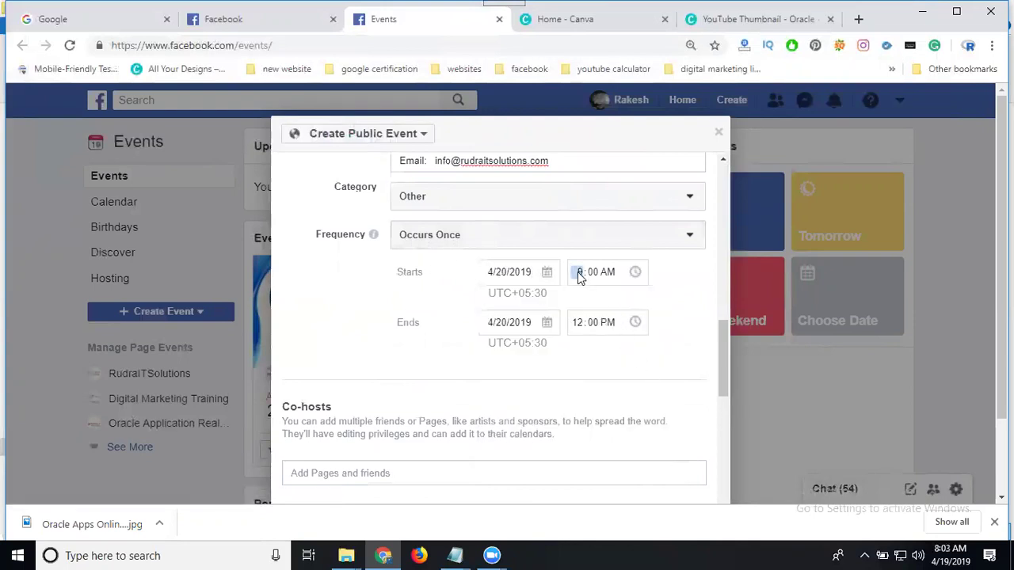
scroll(499, 280, "up", 2)
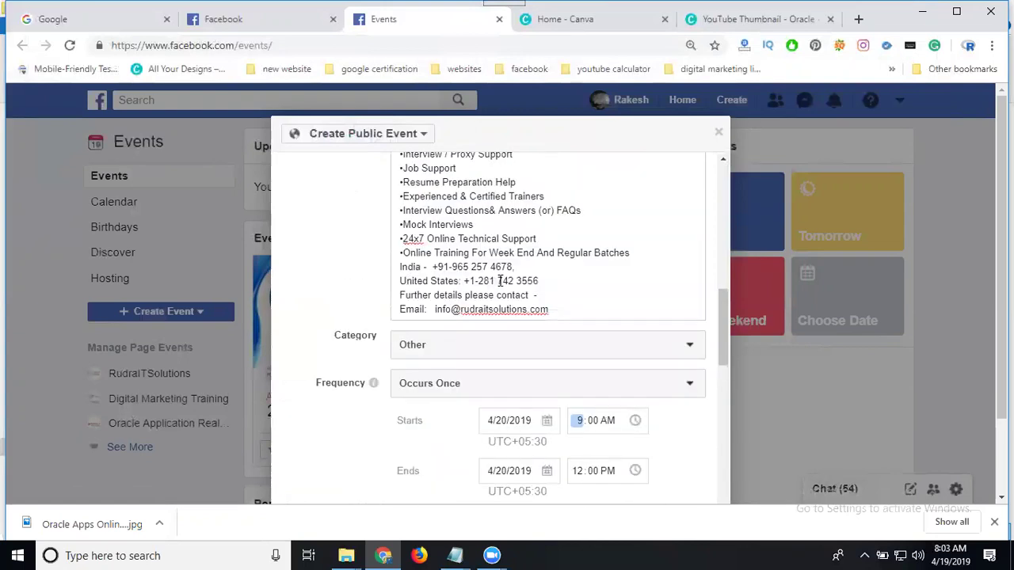
scroll(499, 281, "up", 1)
scroll(500, 280, "up", 2)
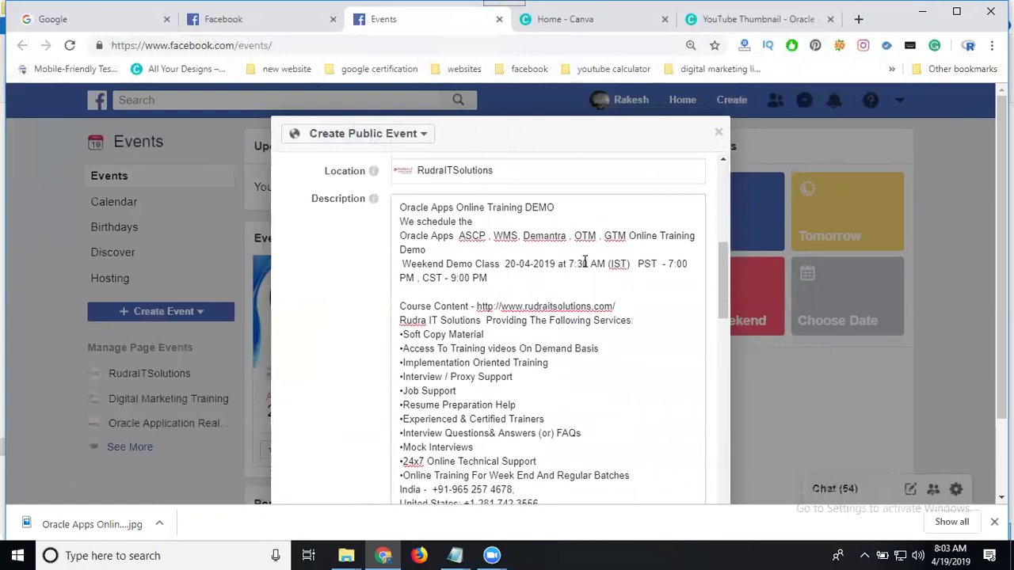
scroll(697, 282, "down", 5)
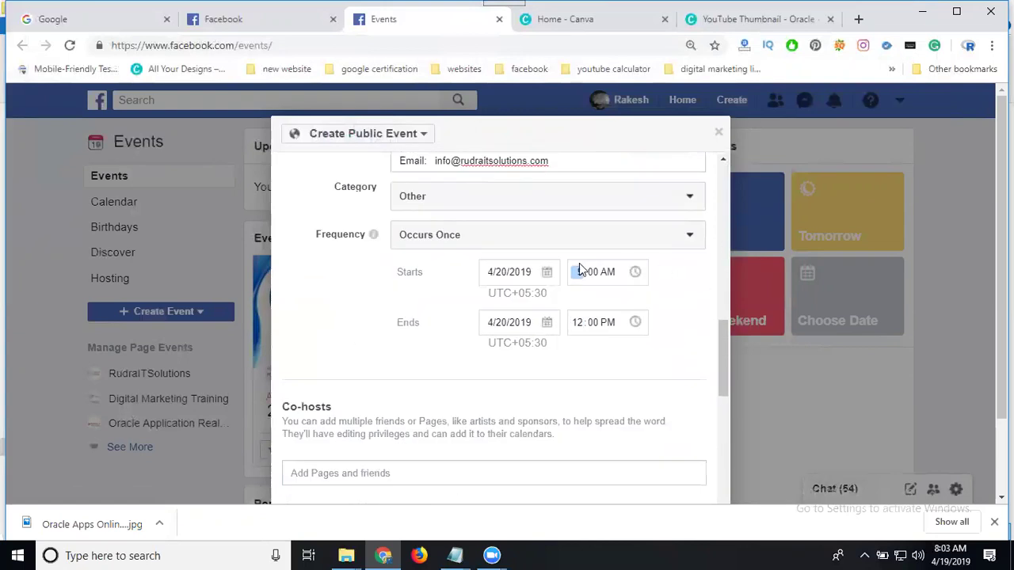
key("Down")
key("Down")
key("Right")
type("30")
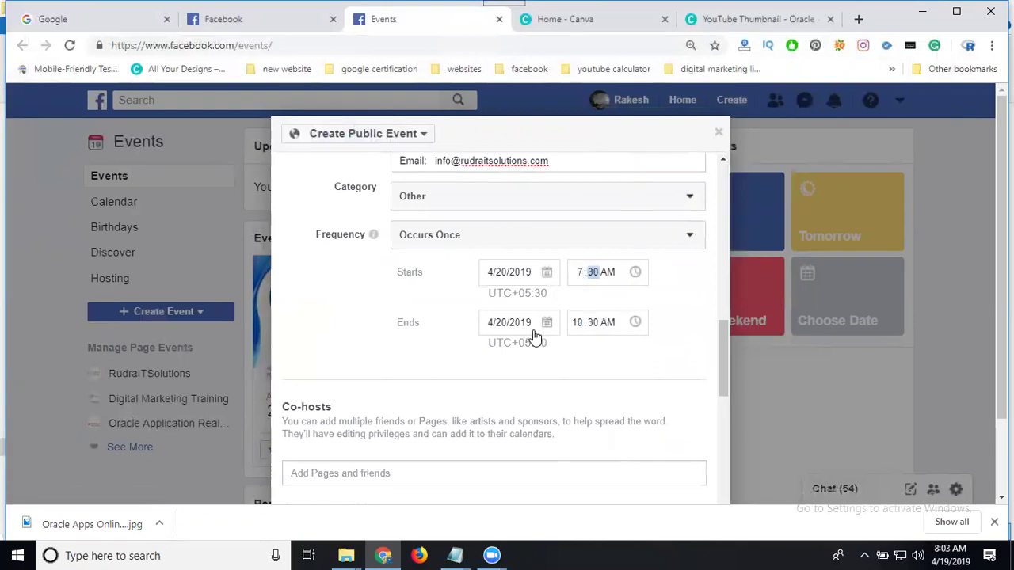
Keep the event's end date at 4/20/2019 and set its end time to 9:30 AM
left_click(560, 343)
left_click(576, 323)
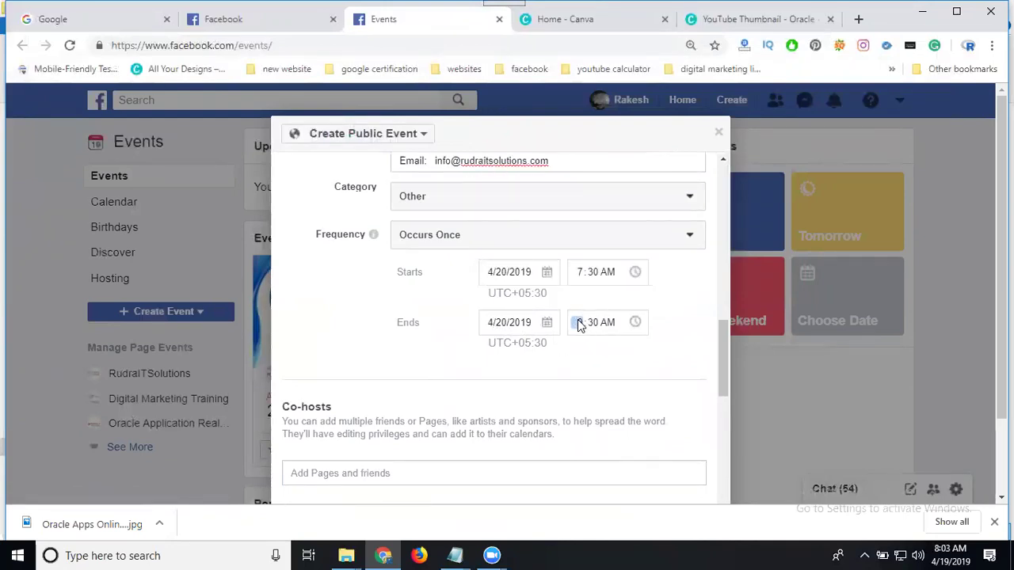
type("9")
Add four friends as co-hosts of the event, picking each from the suggested names
scroll(340, 333, "down", 1)
scroll(341, 332, "down", 2)
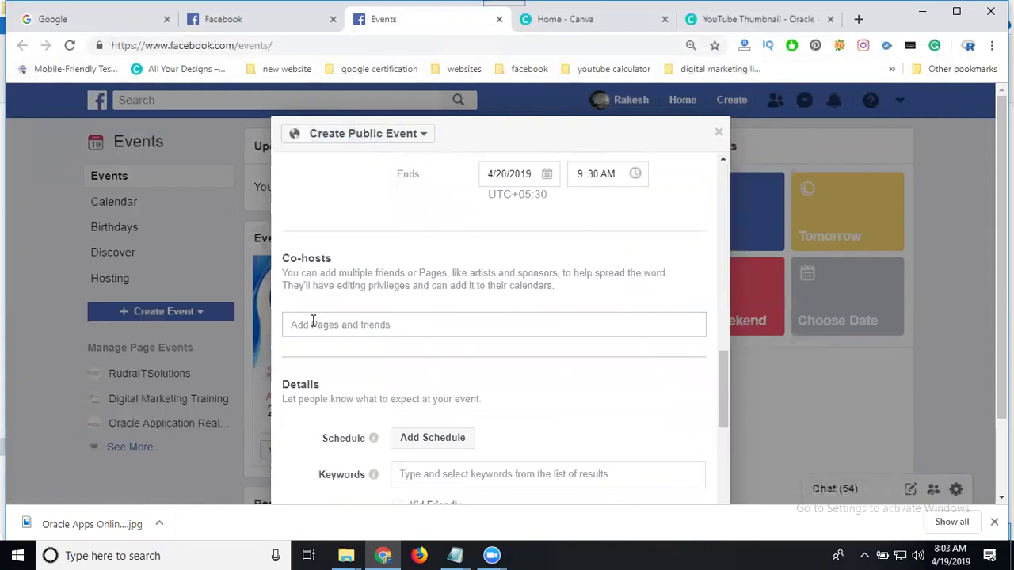
left_click(315, 323)
type("f")
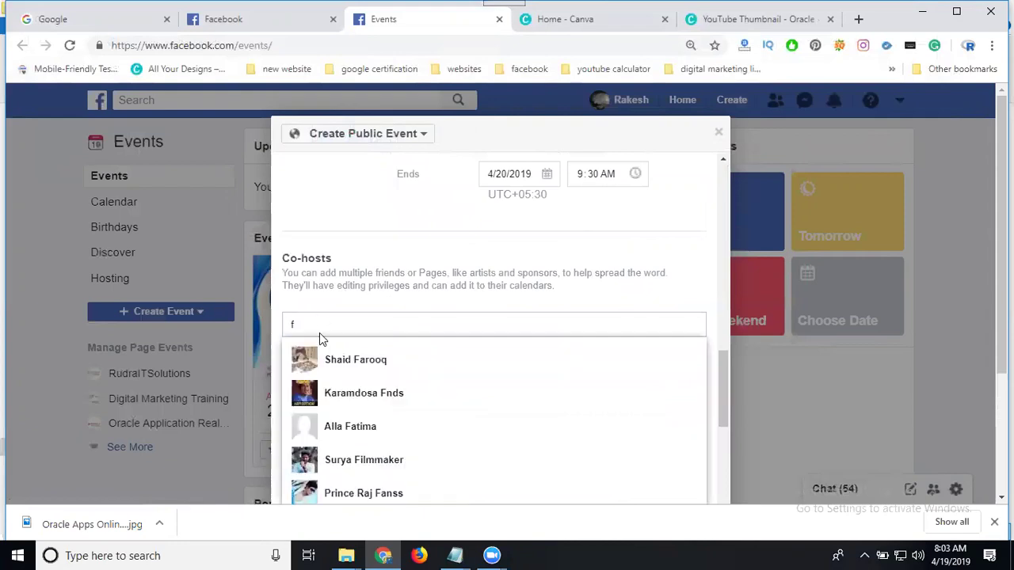
scroll(351, 396, "down", 2)
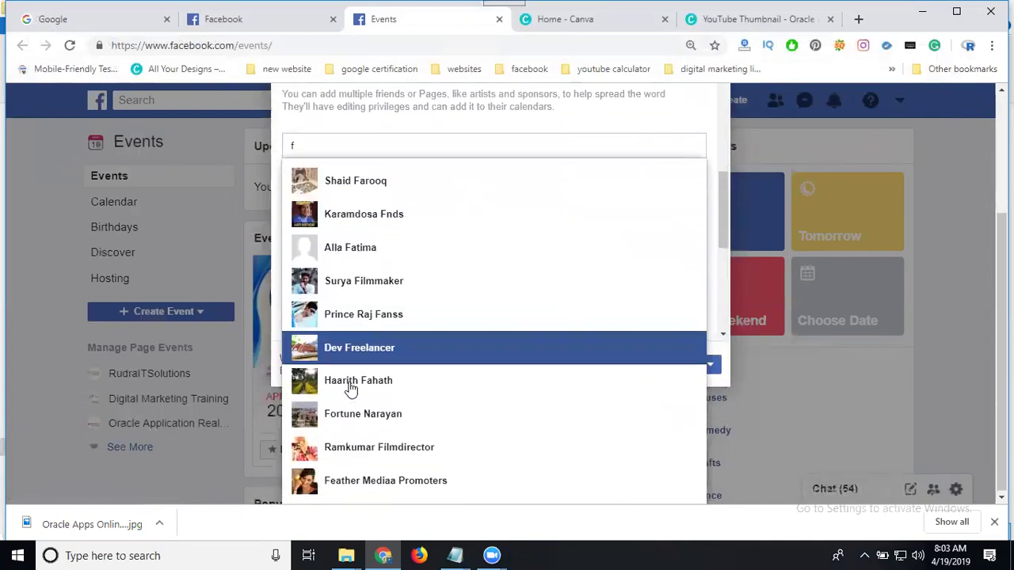
left_click(365, 392)
type("b")
left_click(378, 273)
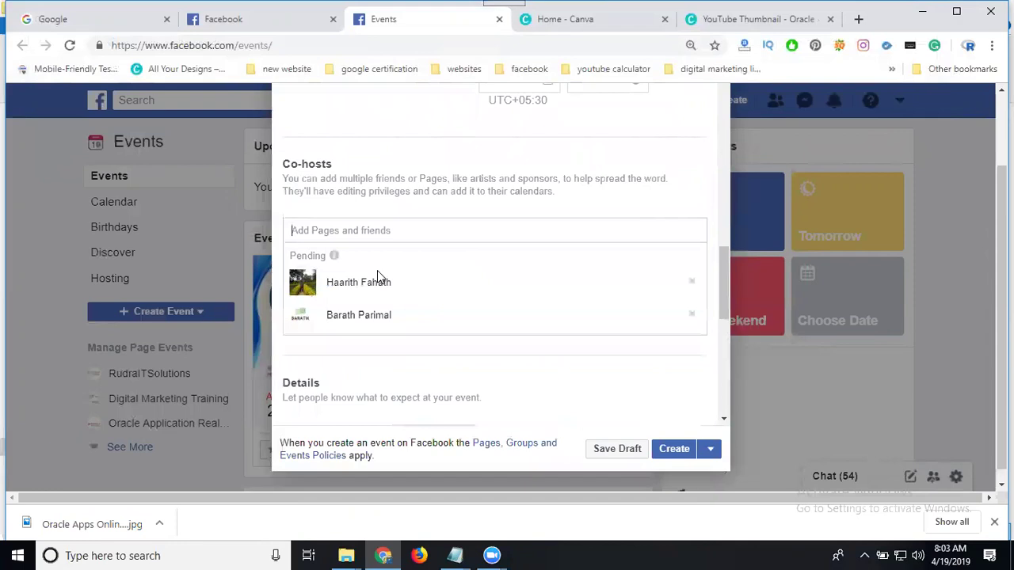
type("g")
left_click(377, 273)
type("g")
left_click(373, 299)
Add the keyword Education policy to the event details
scroll(439, 288, "down", 4)
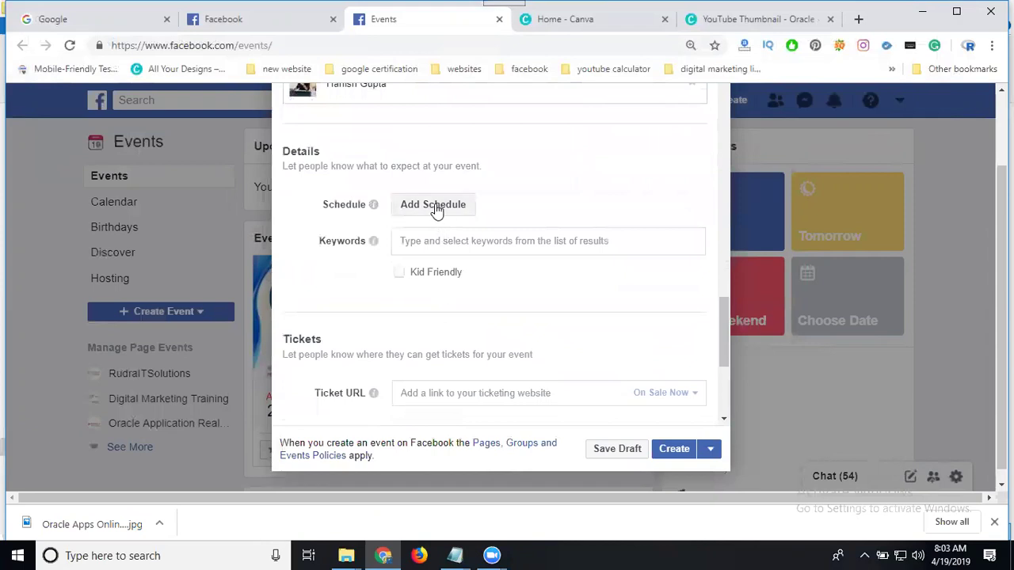
type("edu")
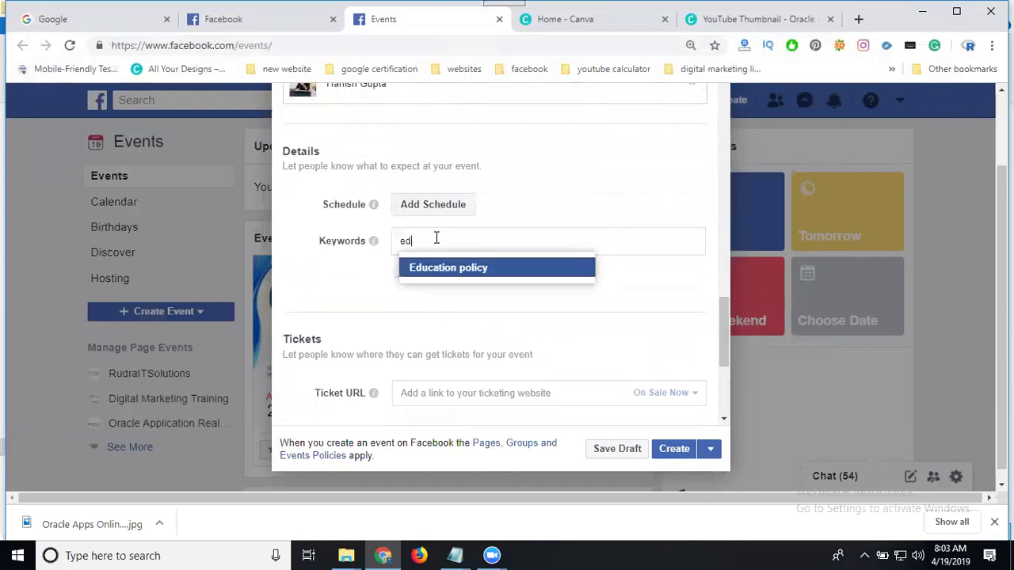
left_click(434, 273)
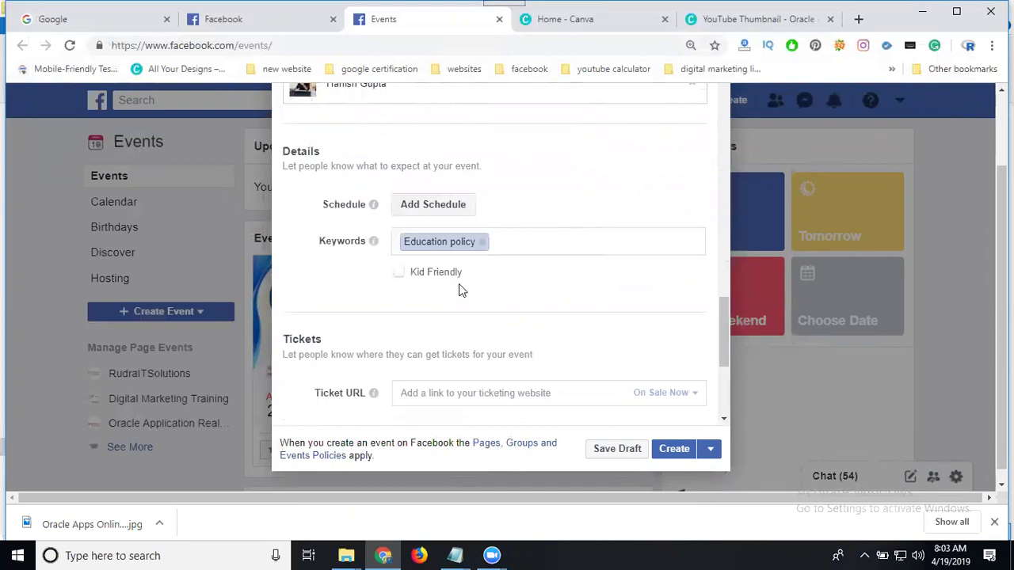
Open rudraitsolutions.com in a new browser tab and go to its Contact Us page
scroll(460, 285, "down", 2)
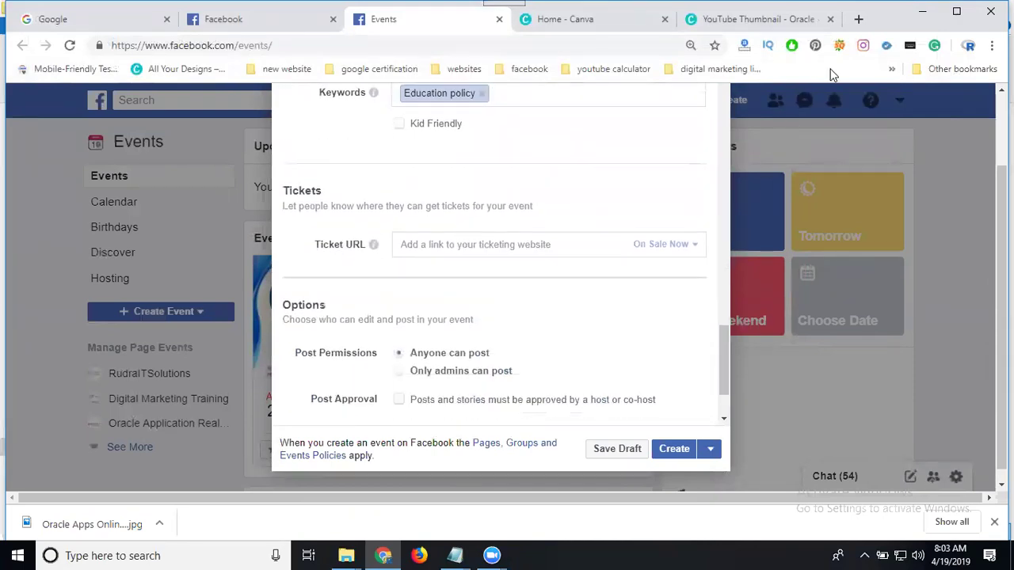
left_click(860, 19)
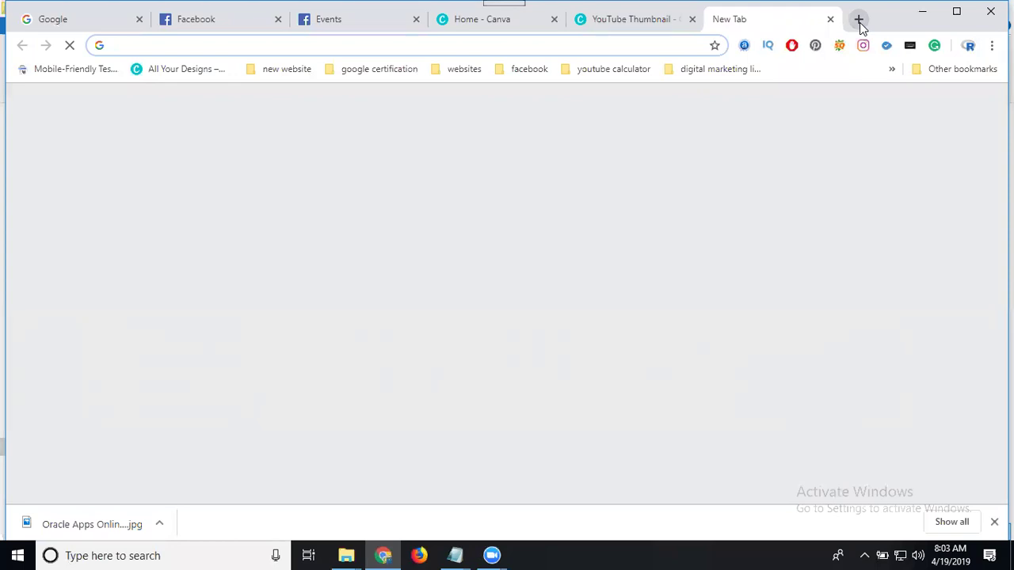
type("rudraitsolutions.com")
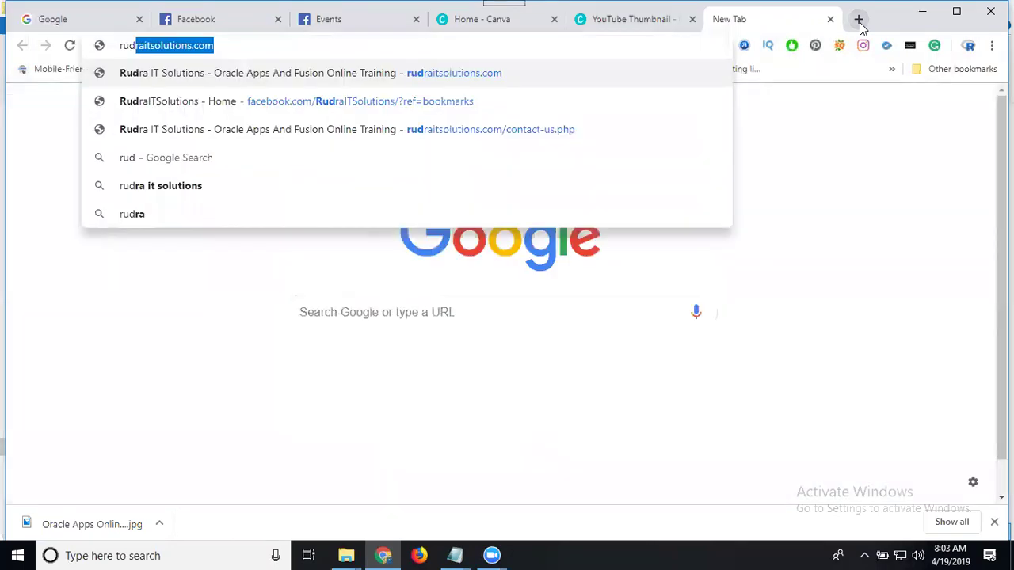
key("Return")
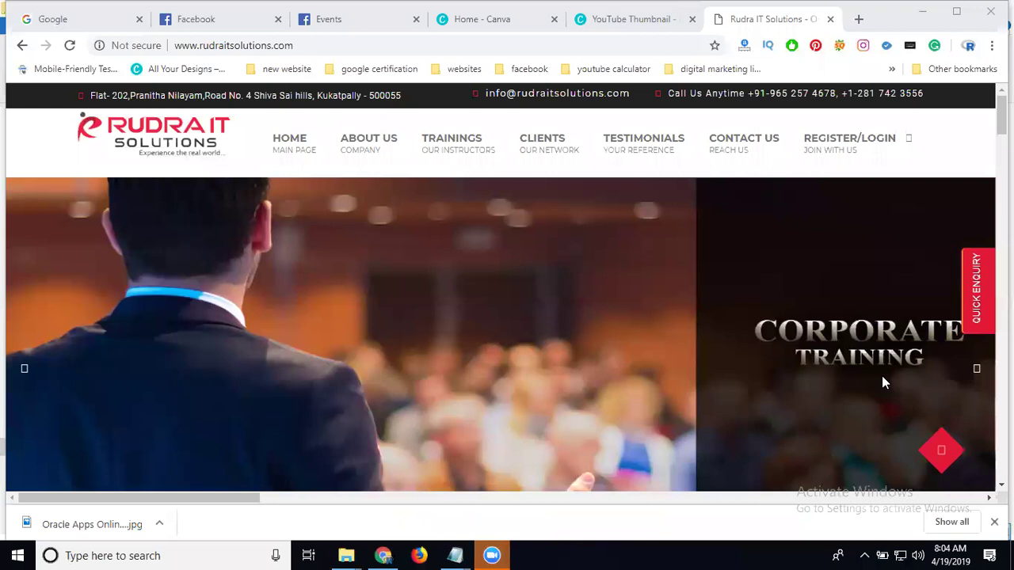
left_click(744, 143)
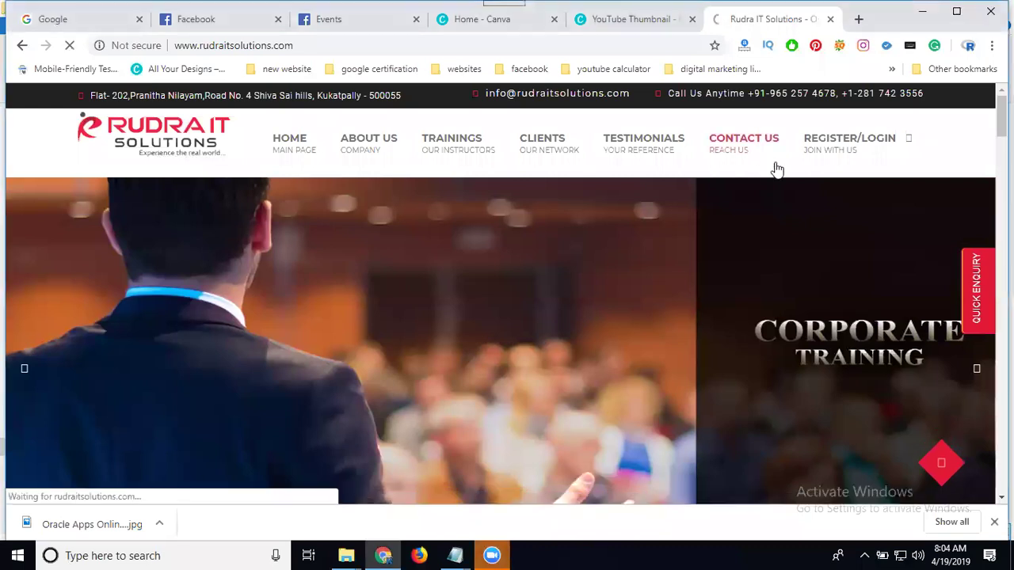
Copy the contact page's address, rudraitsolutions.com/contact-us.php, into the event's Ticket URL
left_click(413, 45)
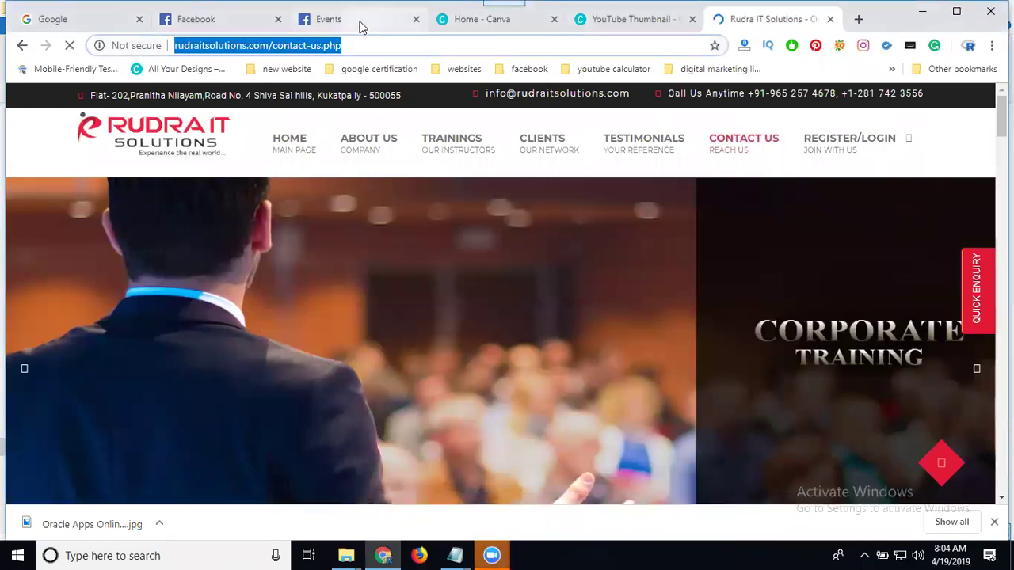
key("ctrl+c")
left_click(360, 19)
left_click(430, 244)
key("ctrl+v")
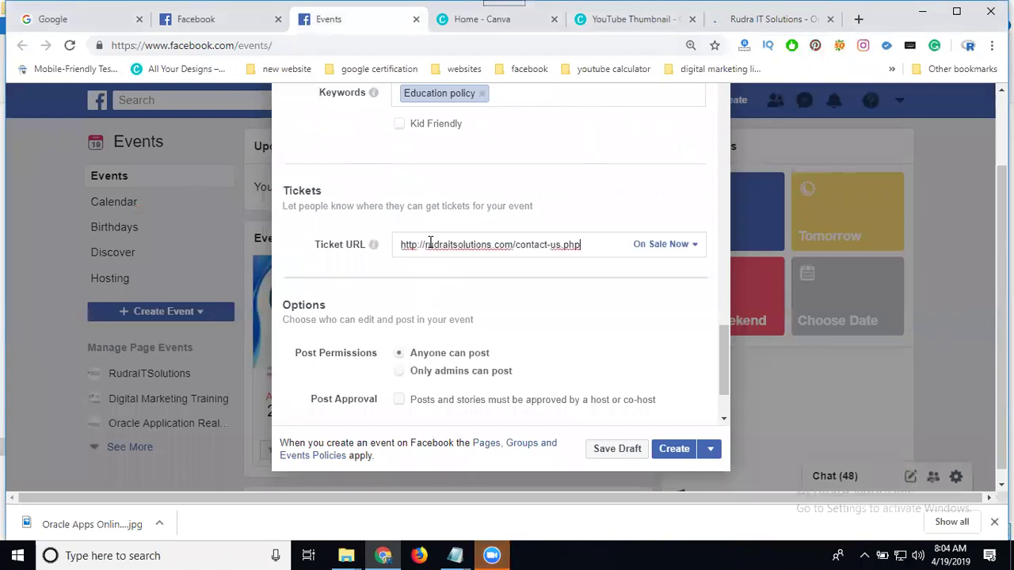
Restrict event posting to admins only and allow people to ask questions about the event on Messenger
scroll(554, 285, "down", 2)
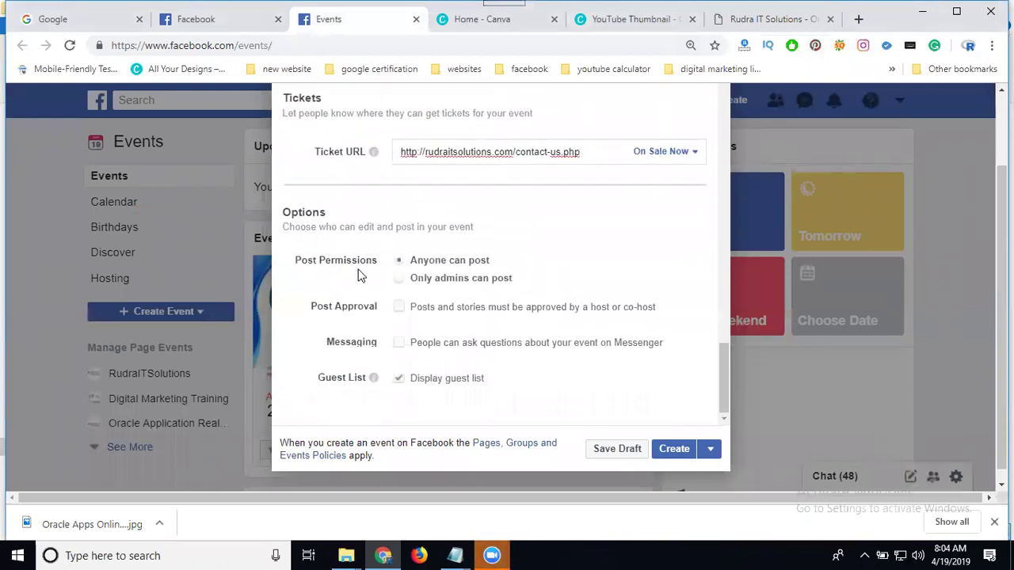
left_click(407, 281)
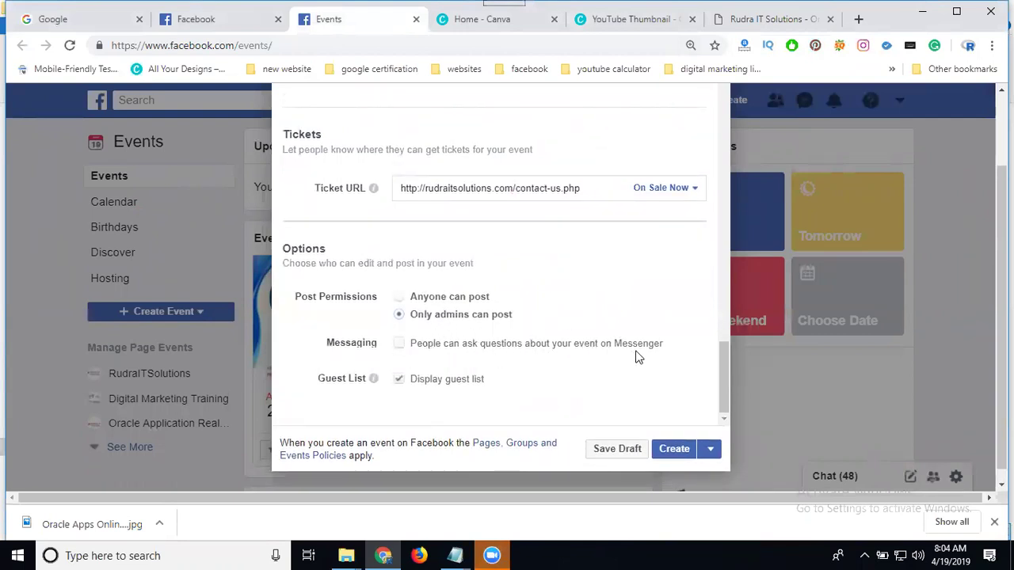
left_click(398, 346)
left_click(439, 386)
Inspect the date calendar of the Custom event frequency and close it without selecting any dates
scroll(354, 399, "up", 10)
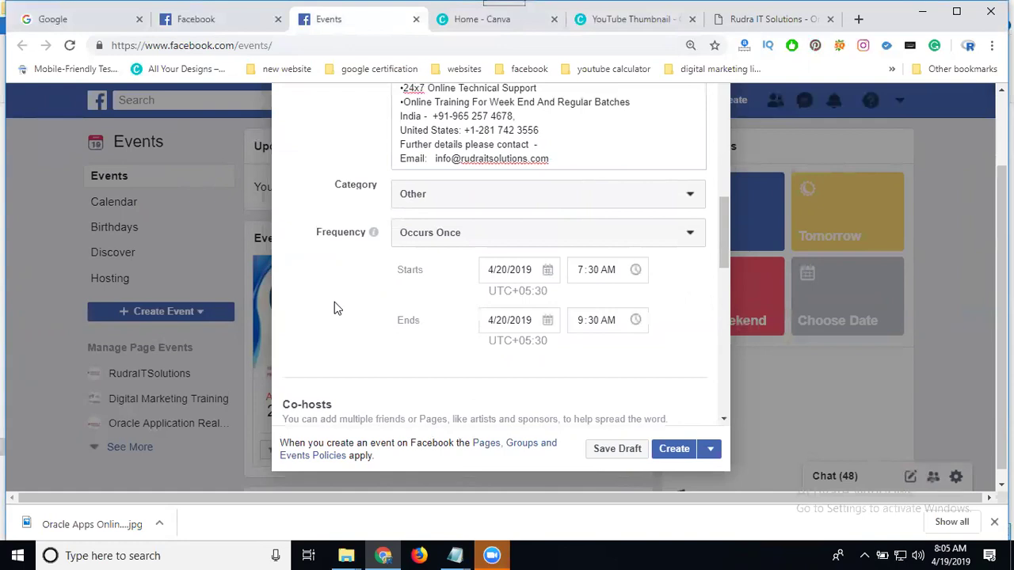
scroll(334, 305, "up", 1)
left_click(416, 309)
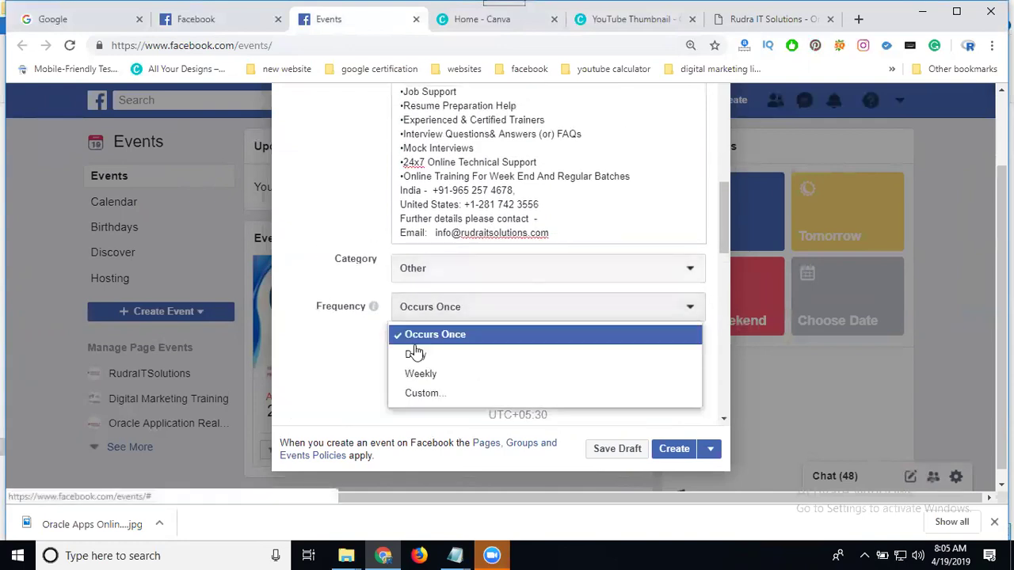
left_click(420, 393)
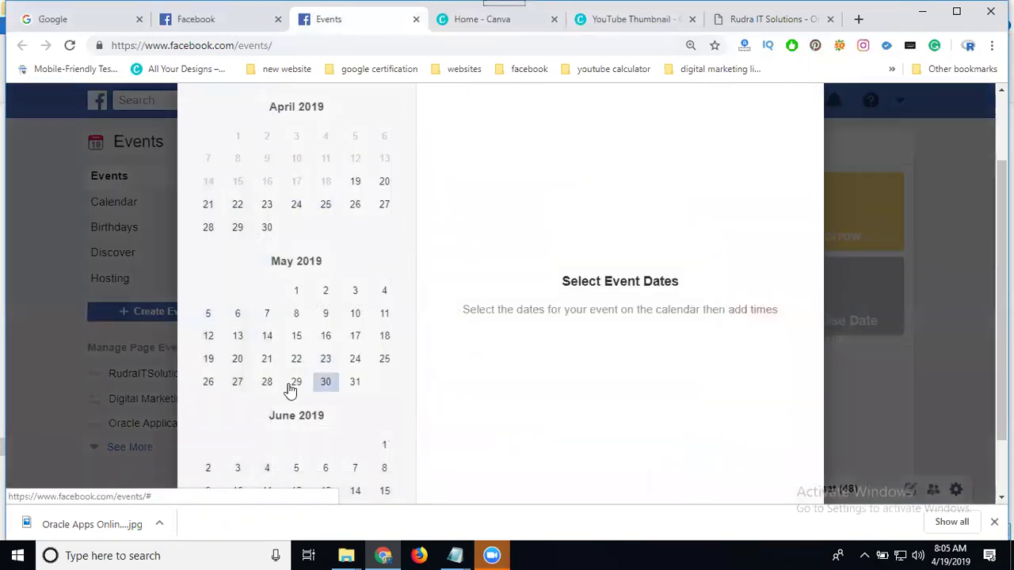
scroll(554, 300, "up", 2)
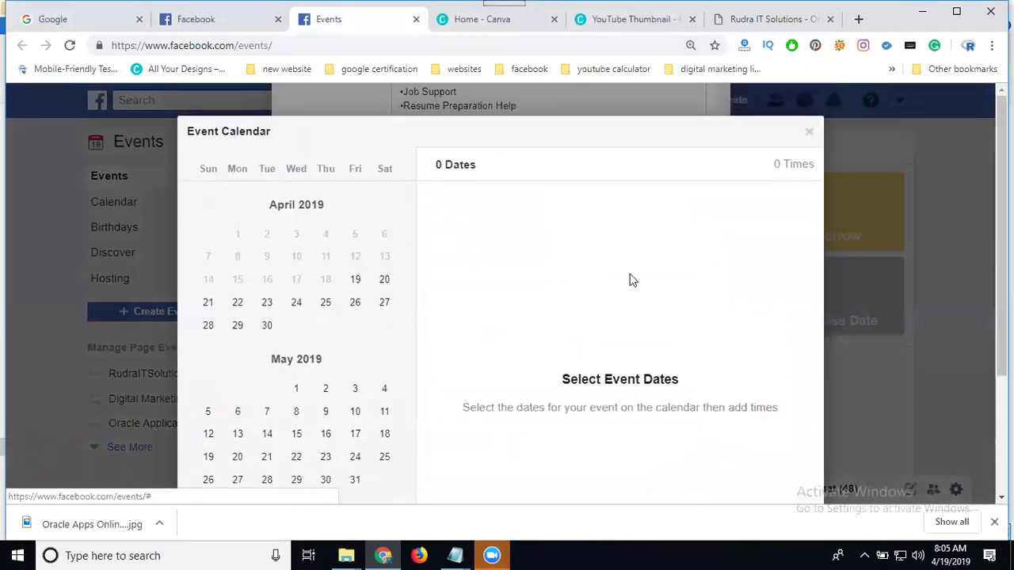
left_click(809, 133)
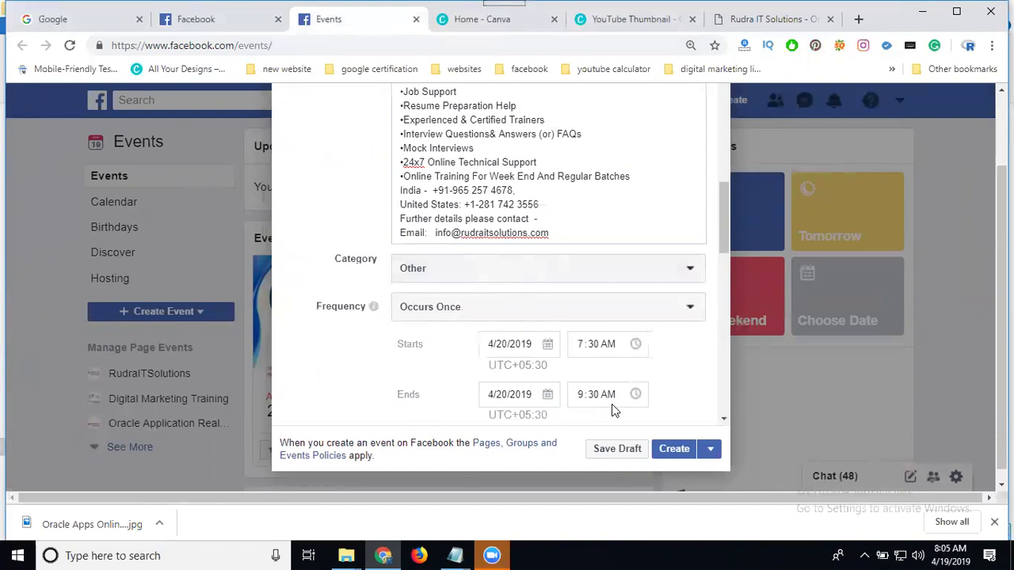
Create the event and review its published page down to the suggested friends
scroll(412, 316, "down", 4)
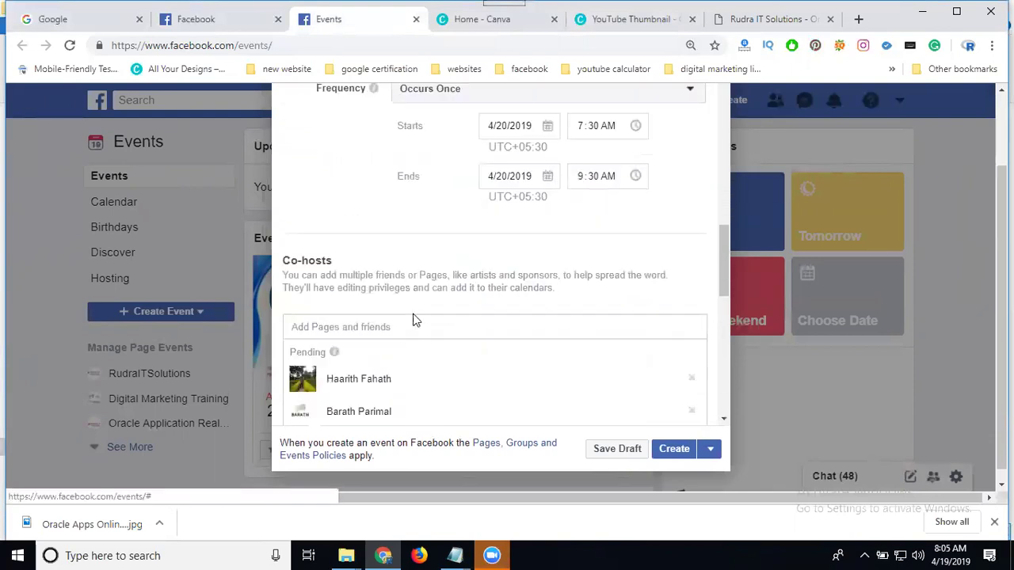
left_click(668, 457)
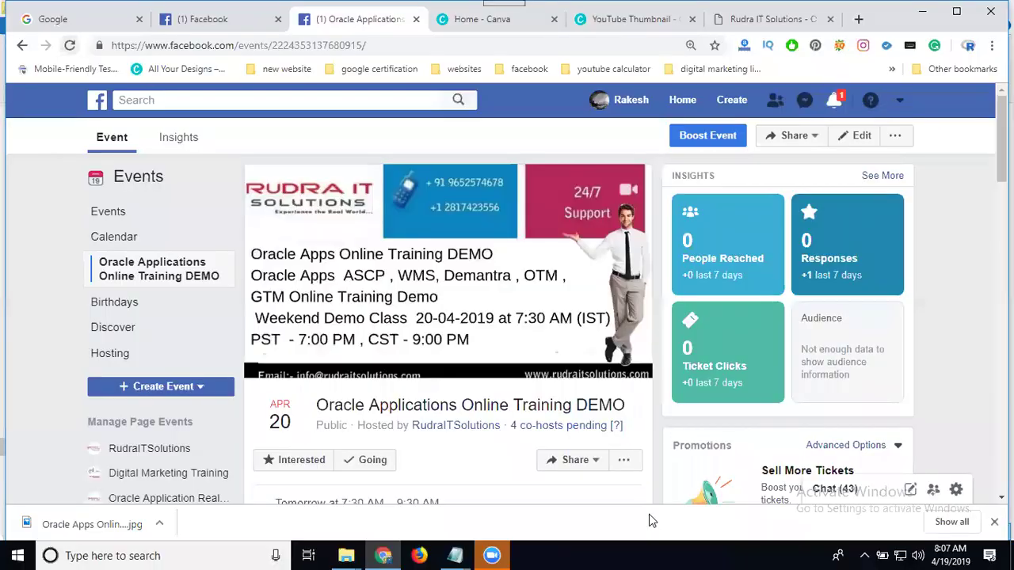
scroll(277, 270, "down", 2)
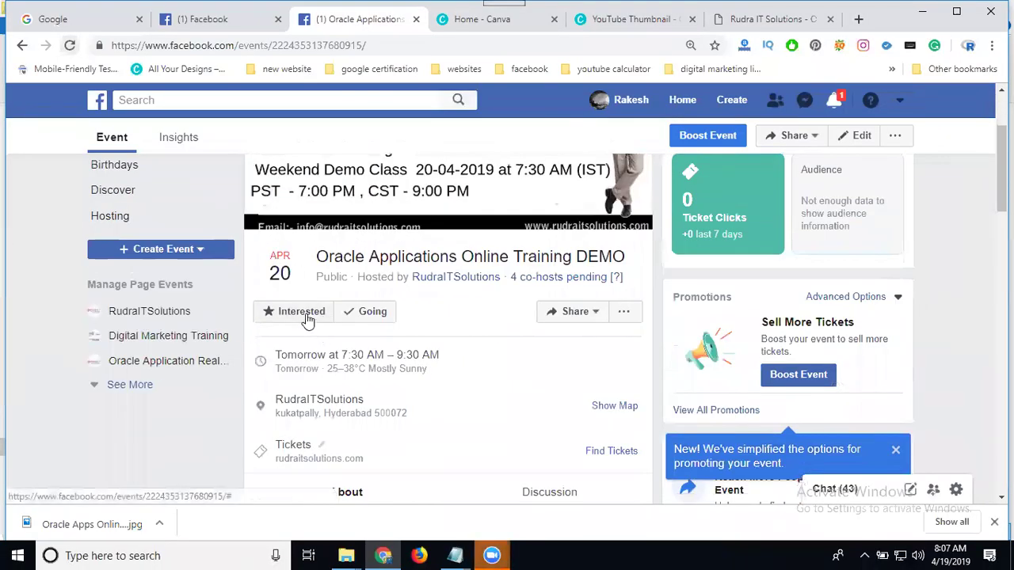
scroll(335, 361, "down", 2)
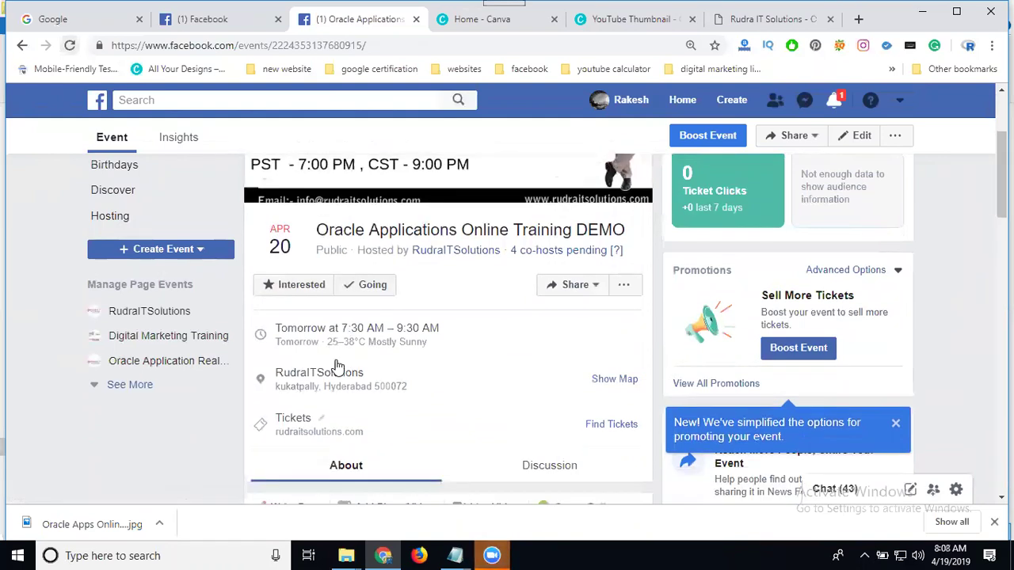
scroll(443, 348, "down", 3)
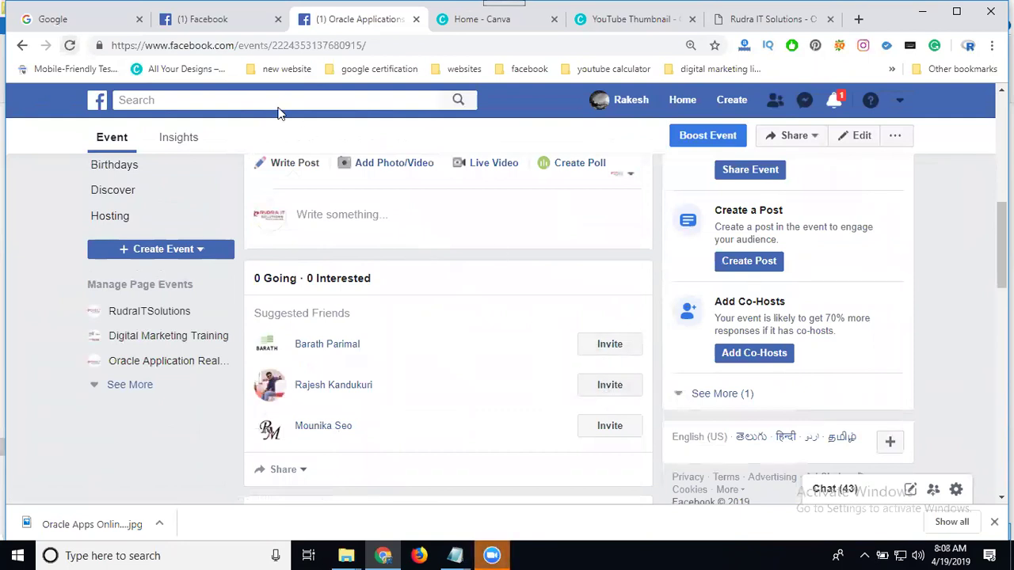
left_click(174, 24)
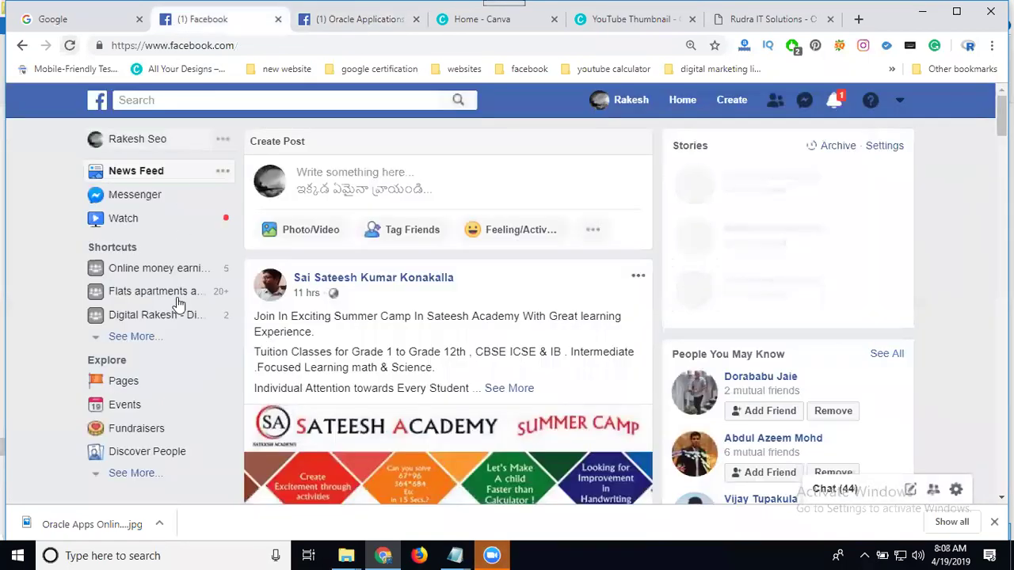
scroll(181, 325, "down", 2)
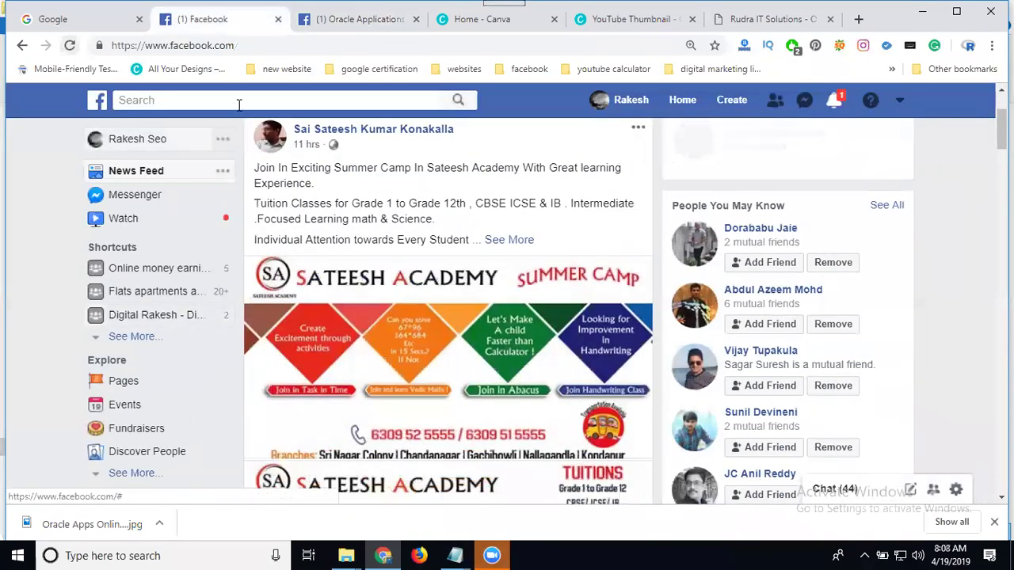
left_click(362, 100)
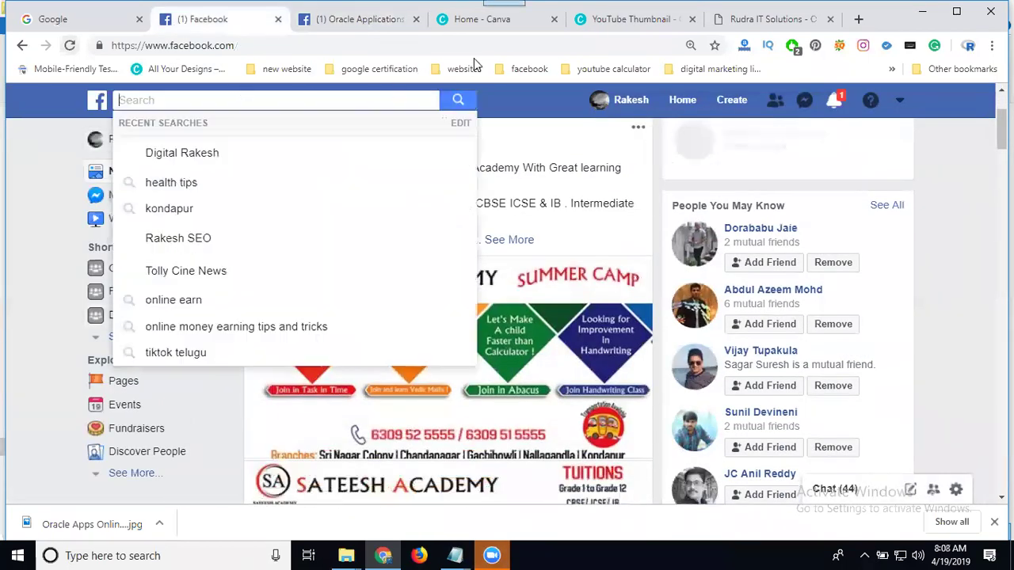
Open the RudraITSolutions Facebook page in a new browser tab
left_click(858, 19)
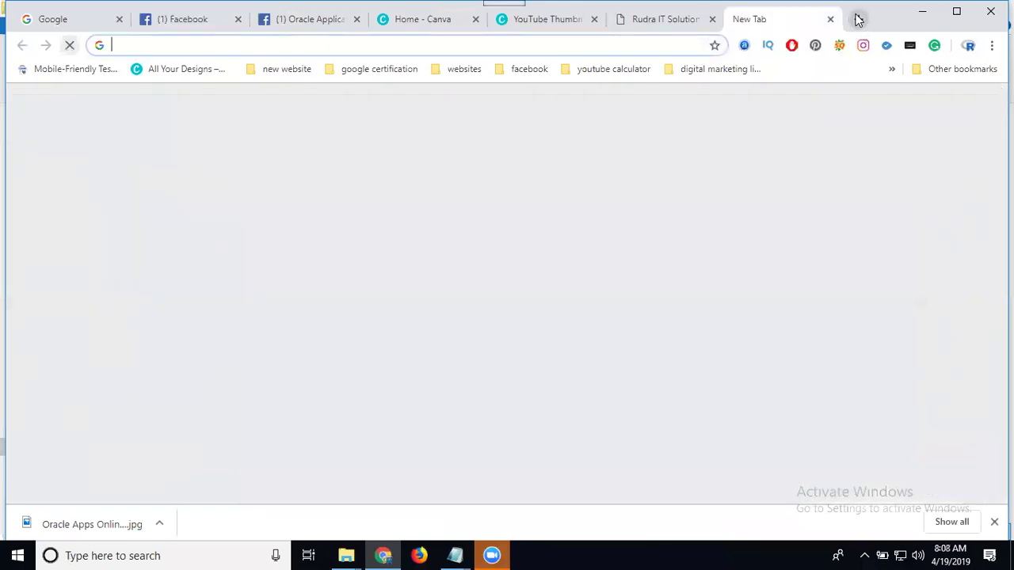
type("fac")
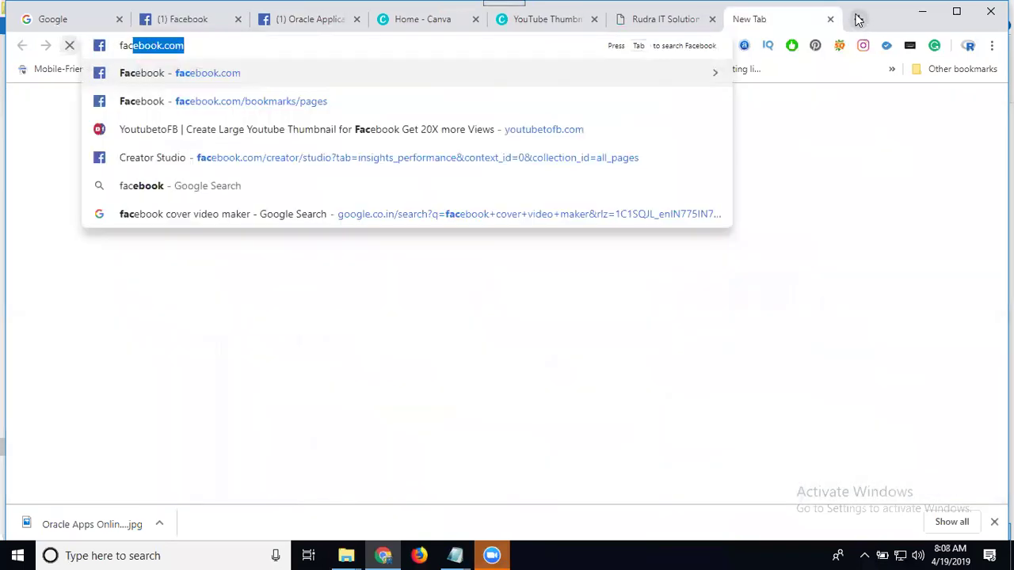
type("ebook.com/rudr")
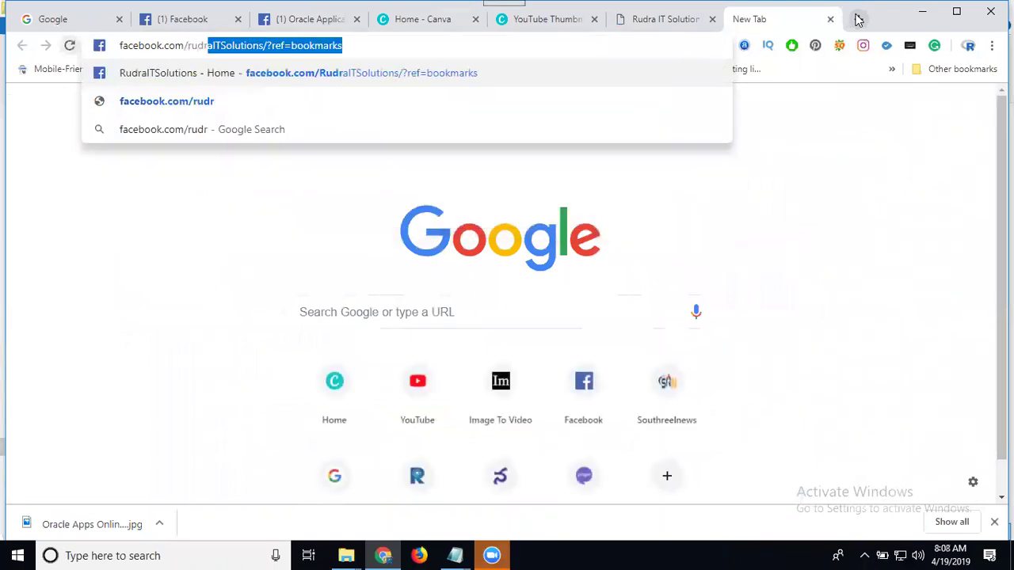
key("Return")
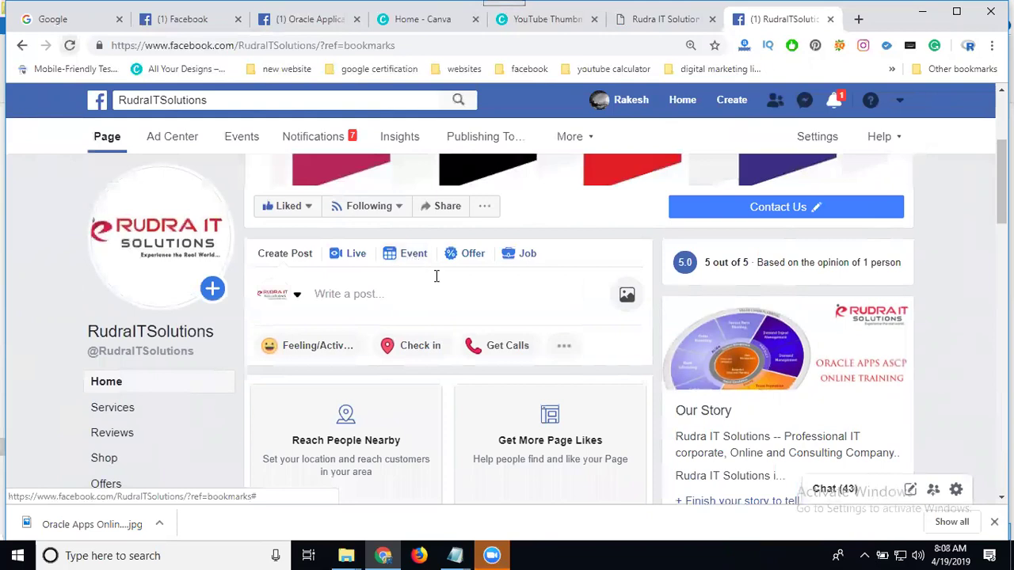
Copy the published event's link and paste it into a new post on the RudraITSolutions page
left_click(287, 26)
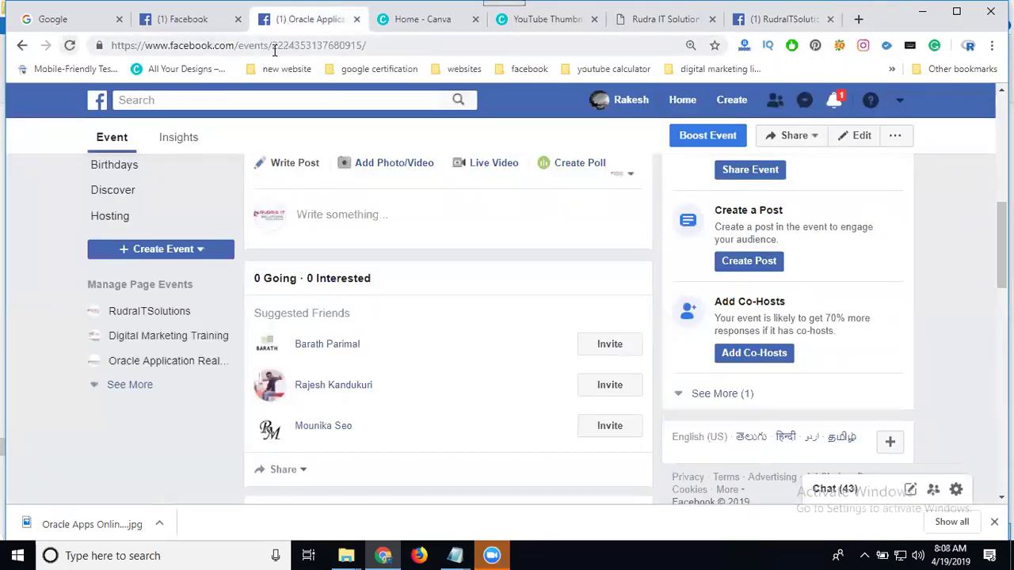
left_click(274, 45)
left_click(786, 21)
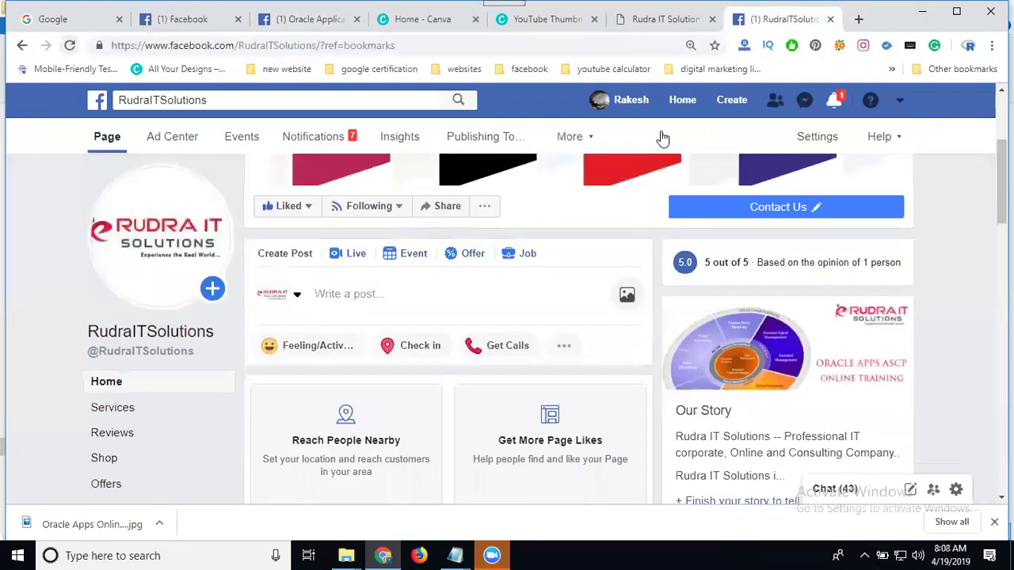
left_click(425, 293)
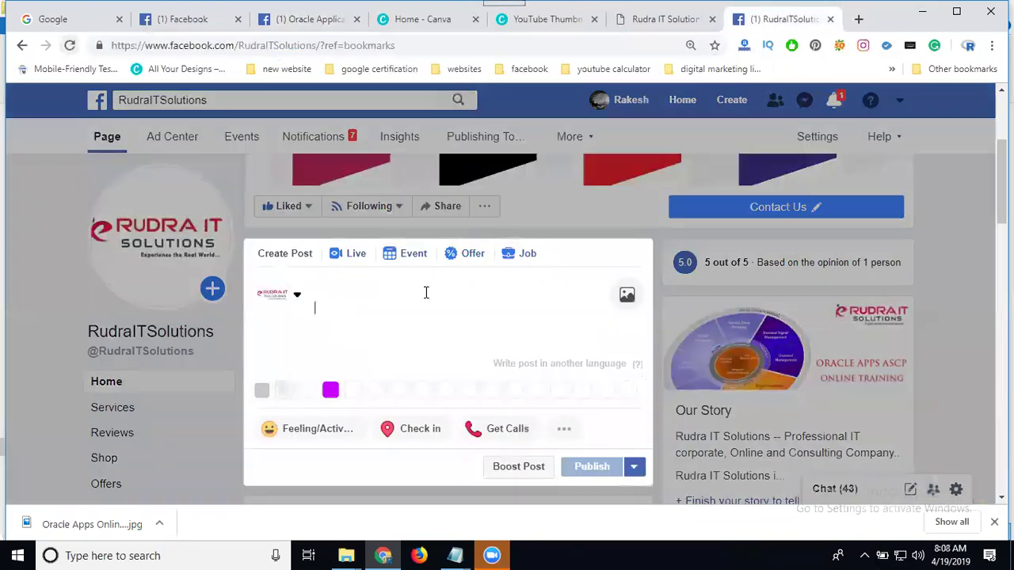
key("ctrl+v")
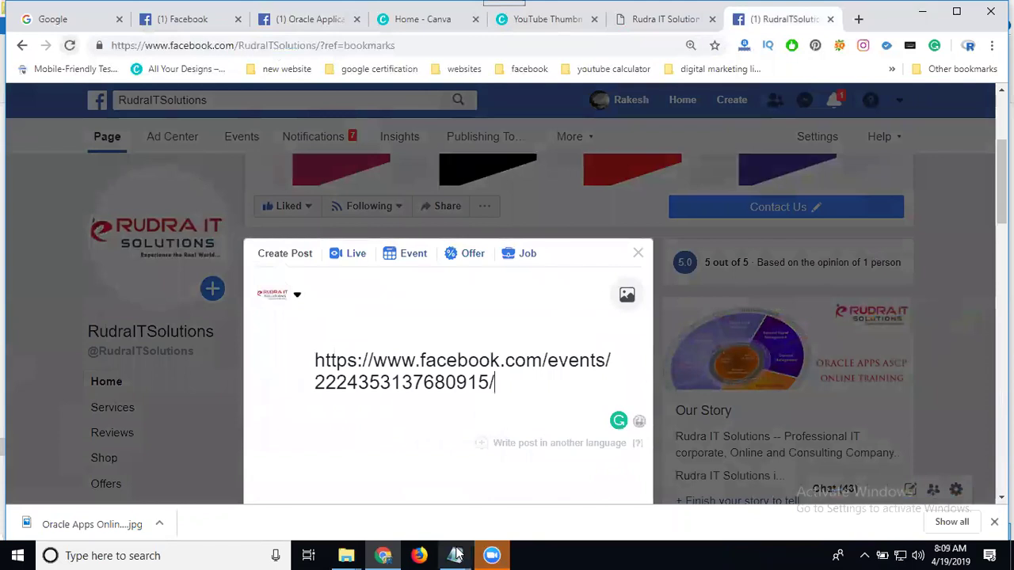
Replace the post's link text with the training description from the demo class note in Notepad, keeping the event preview, and publish the post
mouse_move(455, 554)
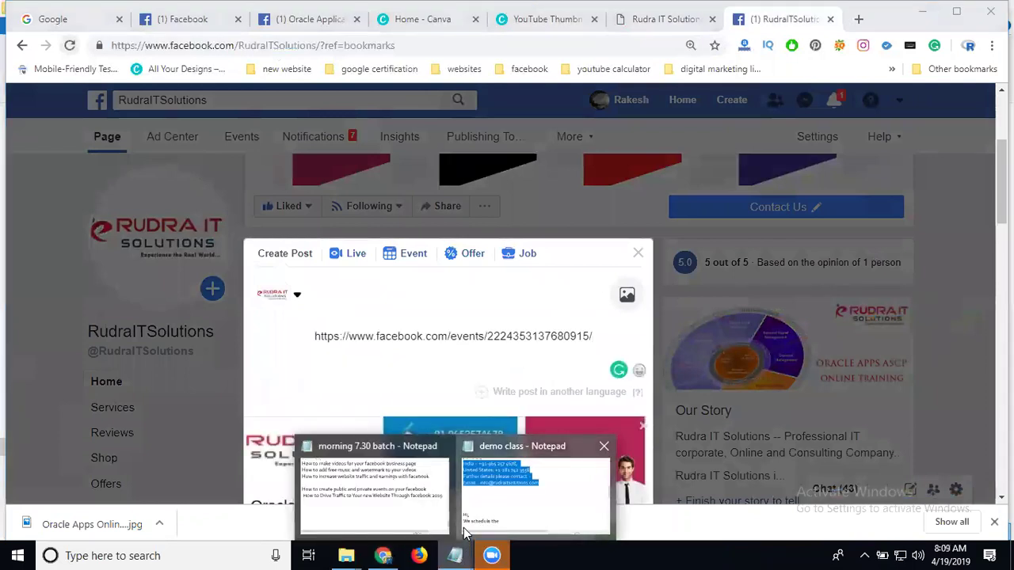
left_click(466, 532)
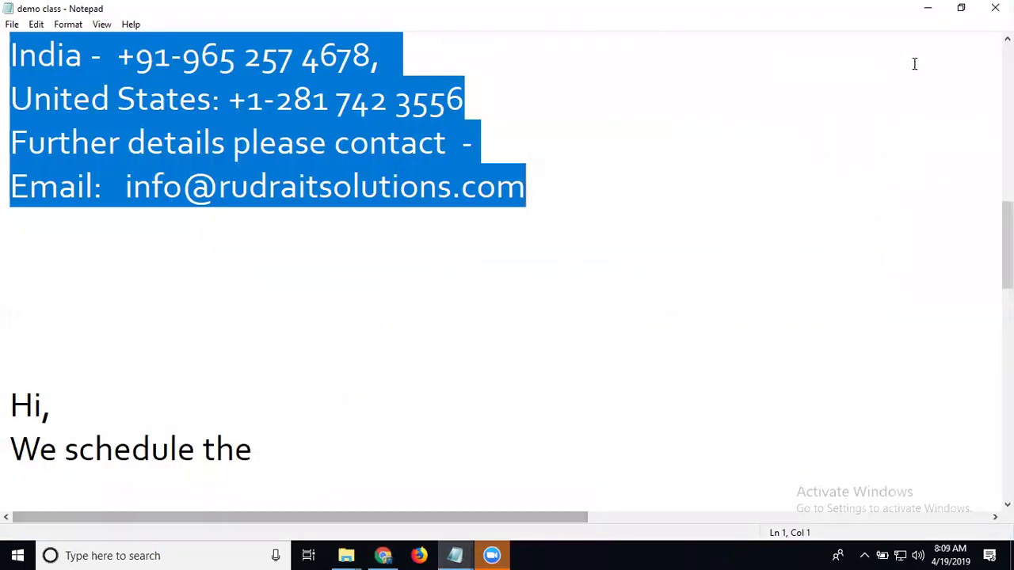
left_click(927, 8)
key("ctrl+a")
key("ctrl+v")
scroll(384, 293, "down", 5)
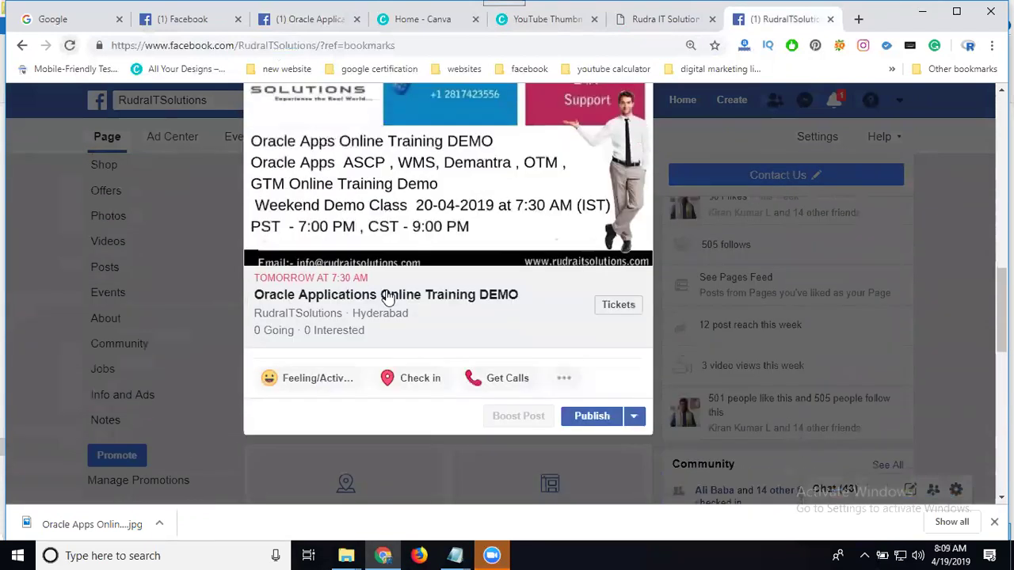
left_click(595, 416)
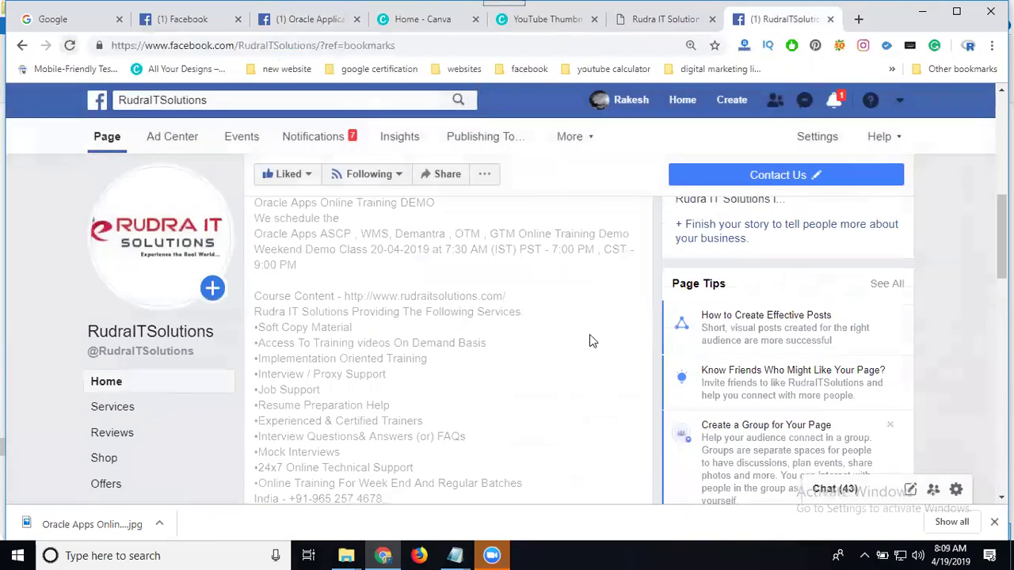
Review the published event post and follow its Tickets link to examine the website's Contact Us page
scroll(493, 285, "down", 3)
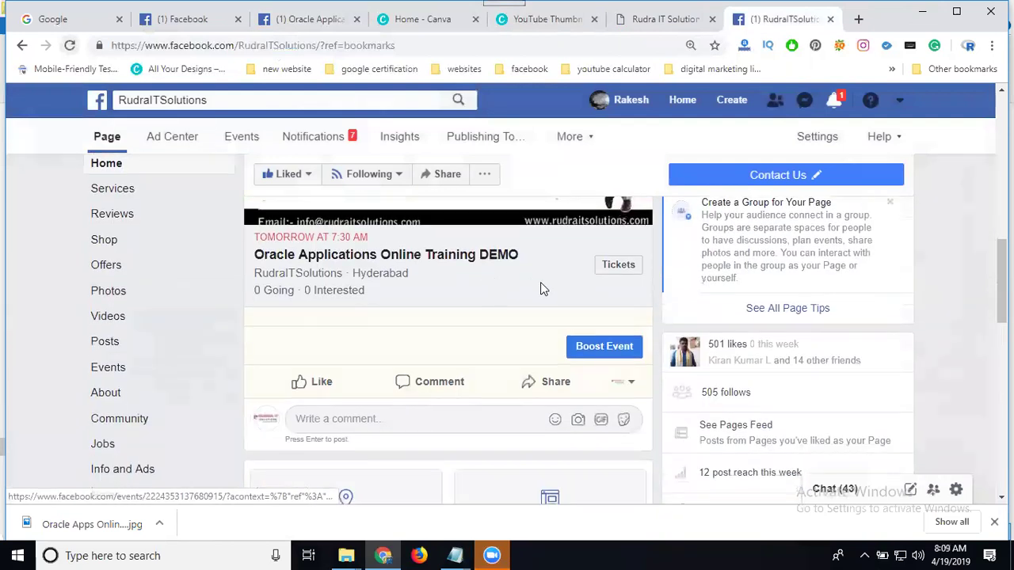
left_click(617, 269)
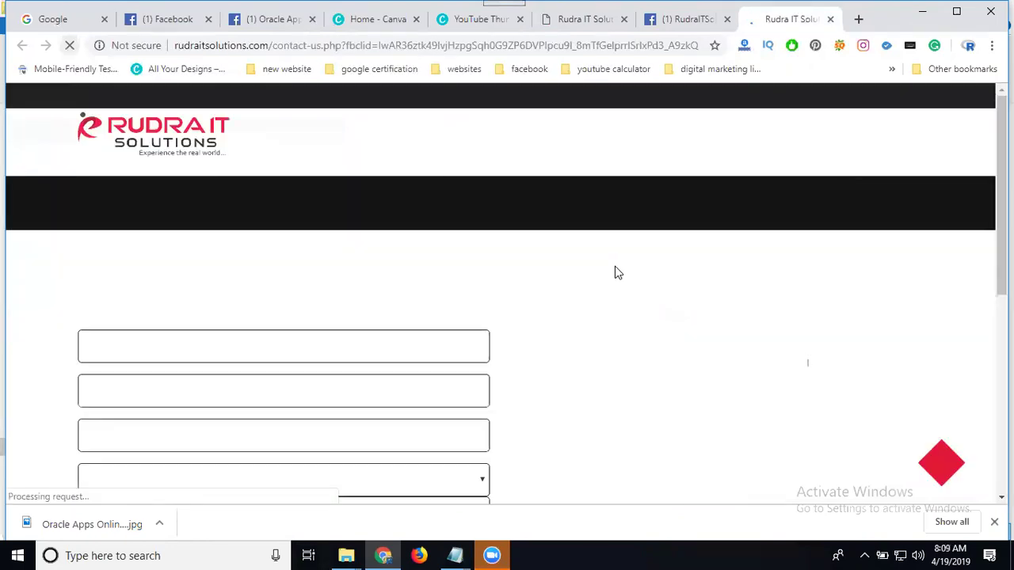
scroll(637, 321, "down", 4)
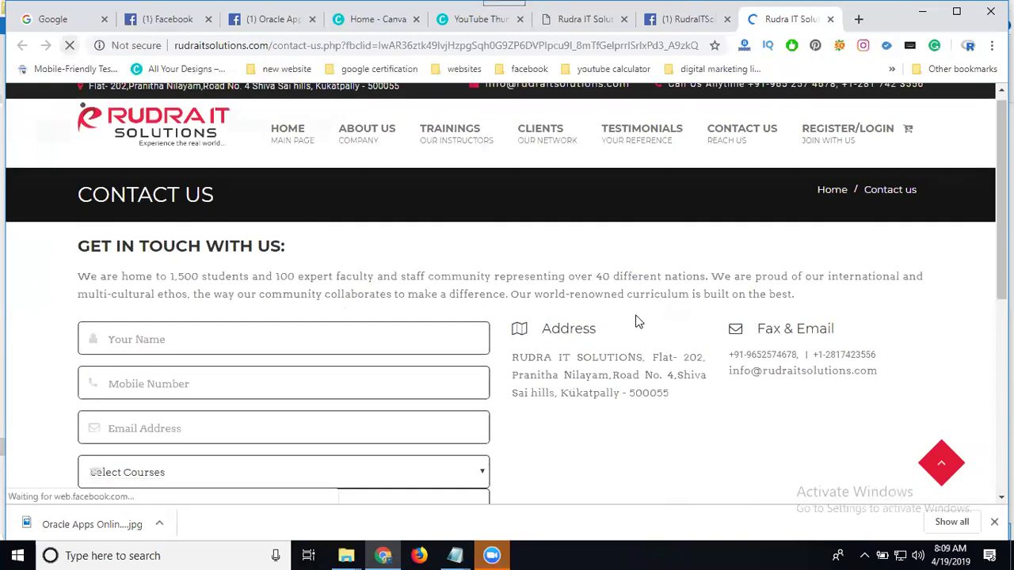
scroll(509, 227, "up", 3)
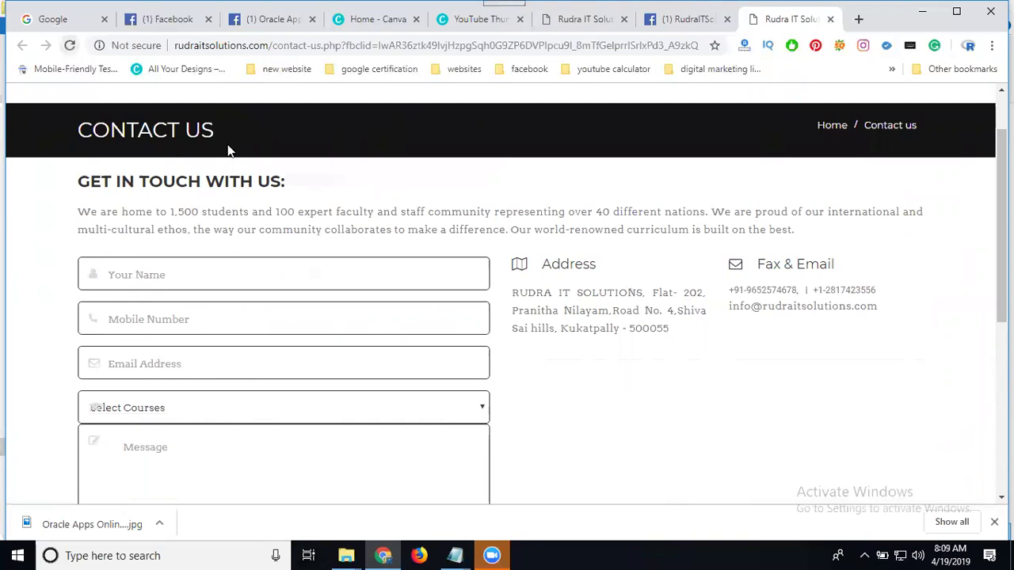
Open a private event form from the published event's page and browse the featured cover themes
left_click(151, 19)
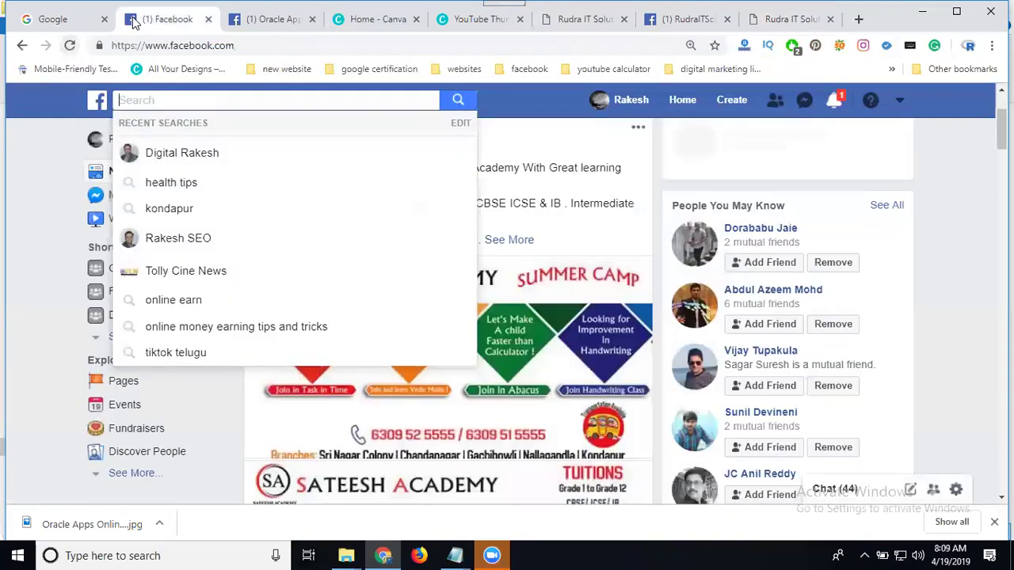
left_click(679, 106)
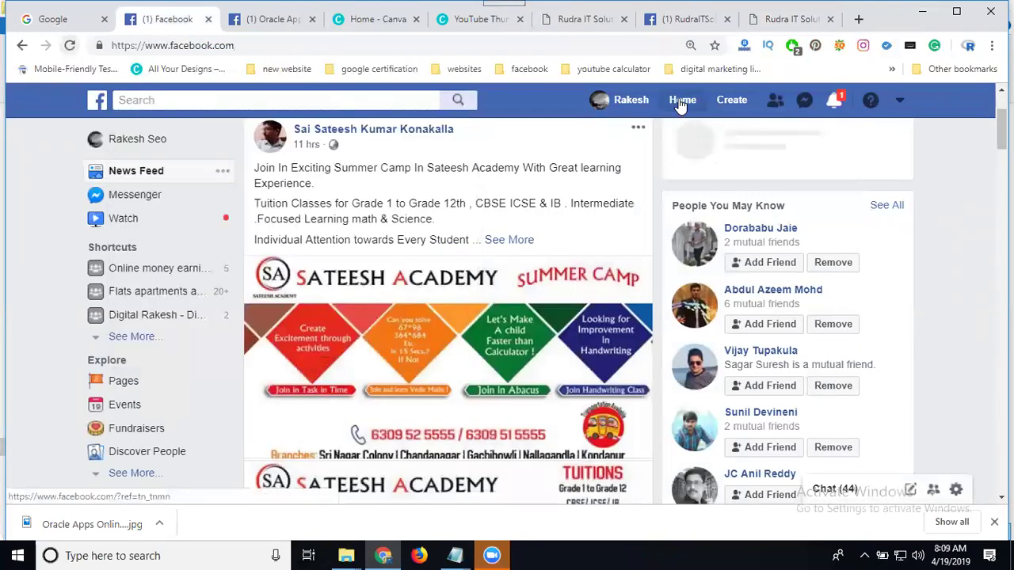
left_click(258, 23)
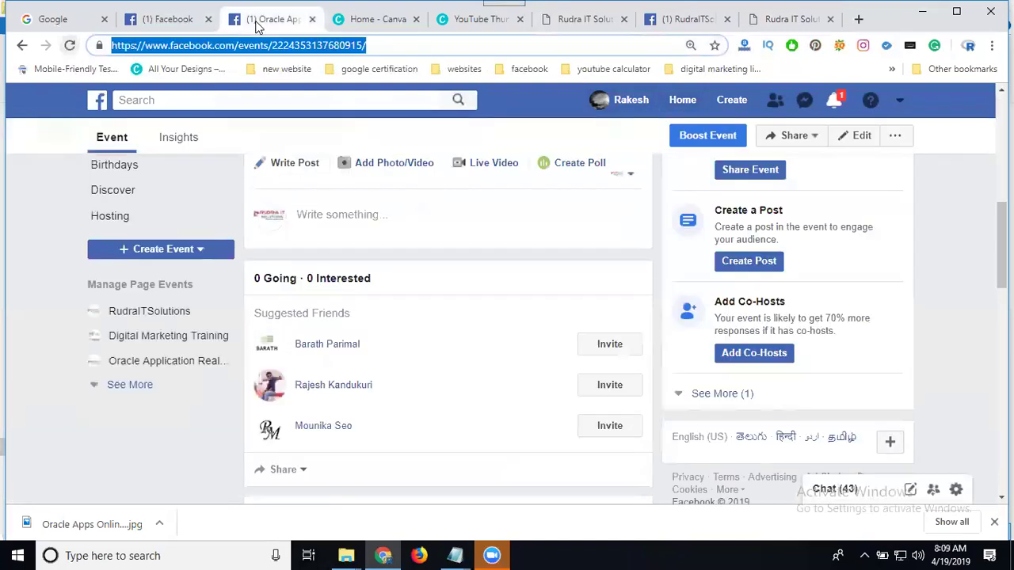
left_click(140, 248)
left_click(139, 287)
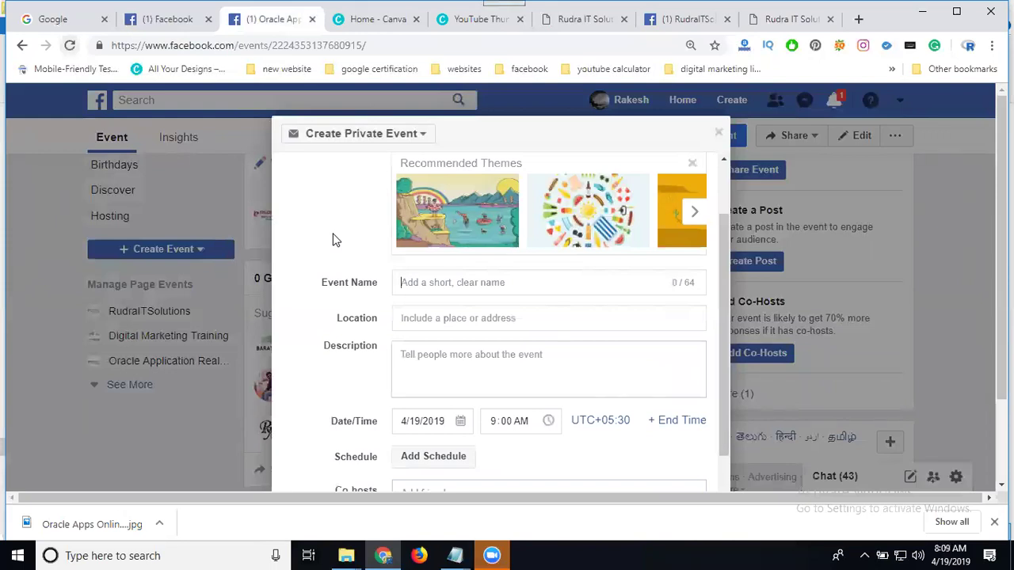
scroll(333, 239, "up", 1)
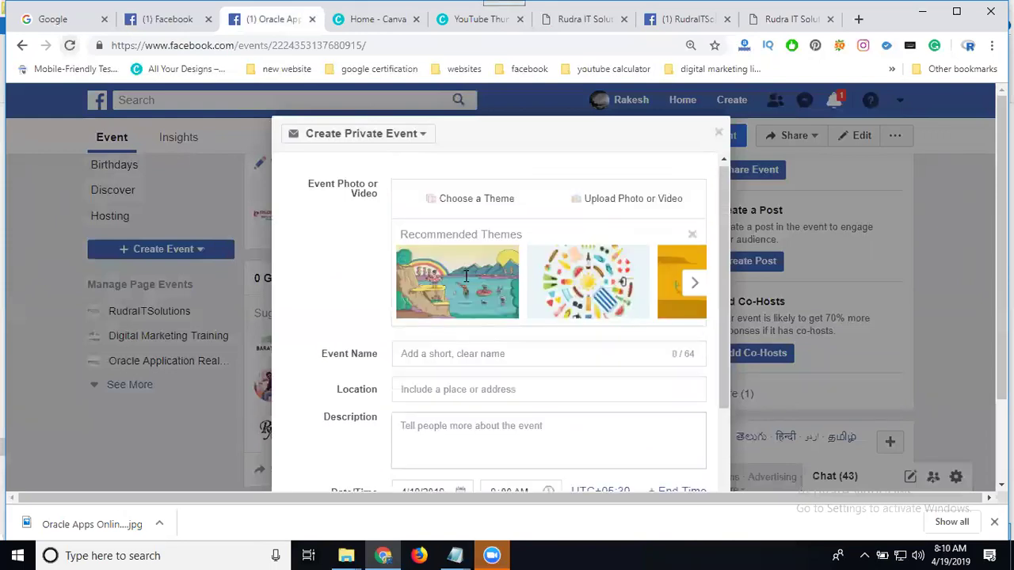
left_click(448, 209)
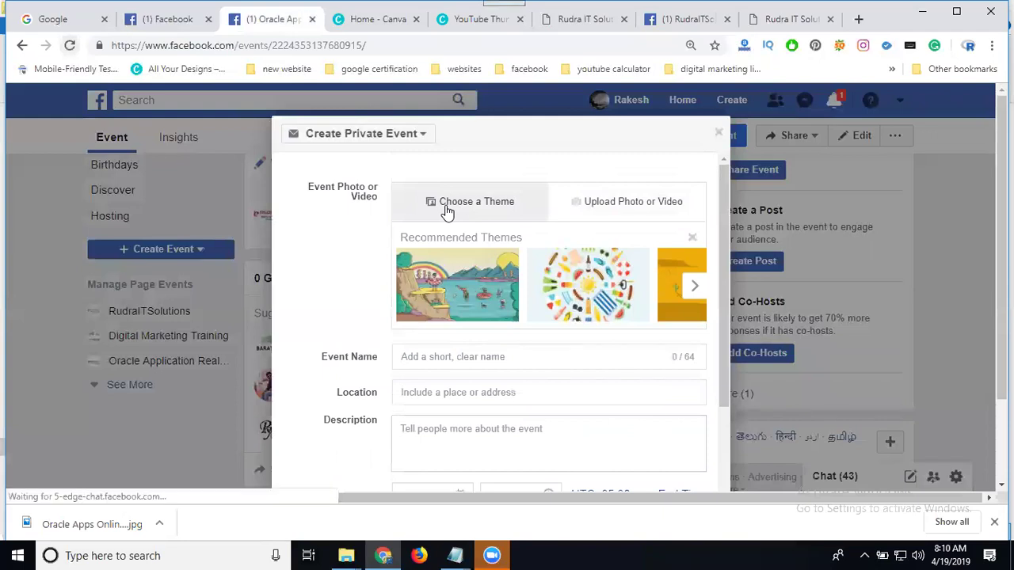
scroll(608, 263, "down", 1)
scroll(609, 262, "down", 4)
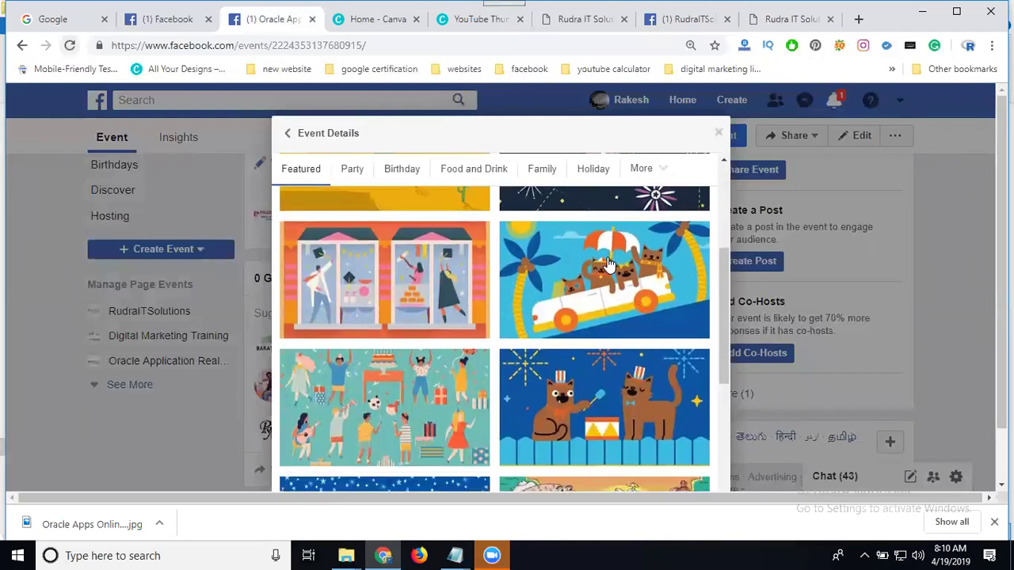
Look through the Birthday, Party, Food and Drink, Family, Holiday and Seasons themes, and close the form without choosing one
left_click(392, 174)
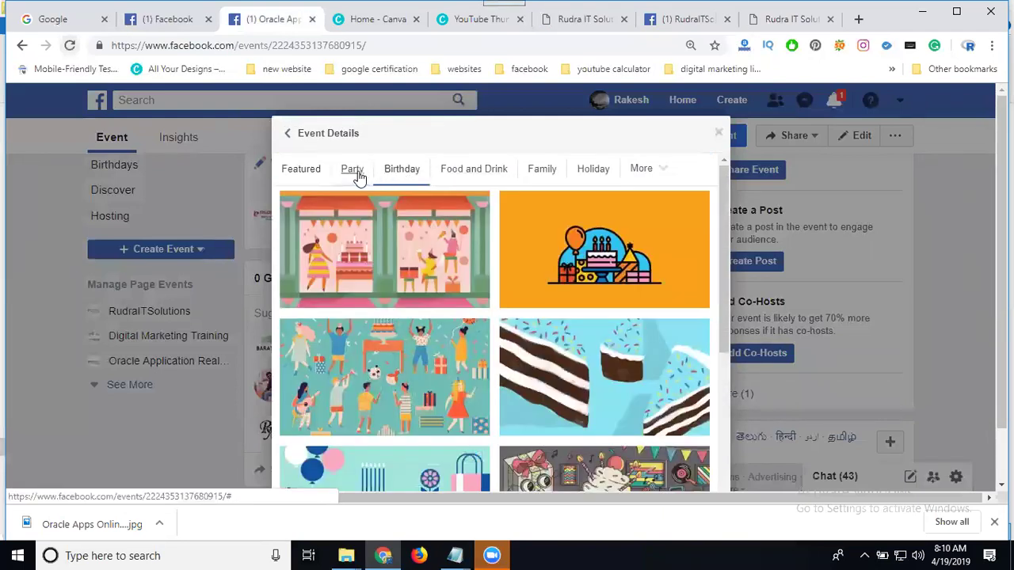
left_click(354, 173)
left_click(491, 177)
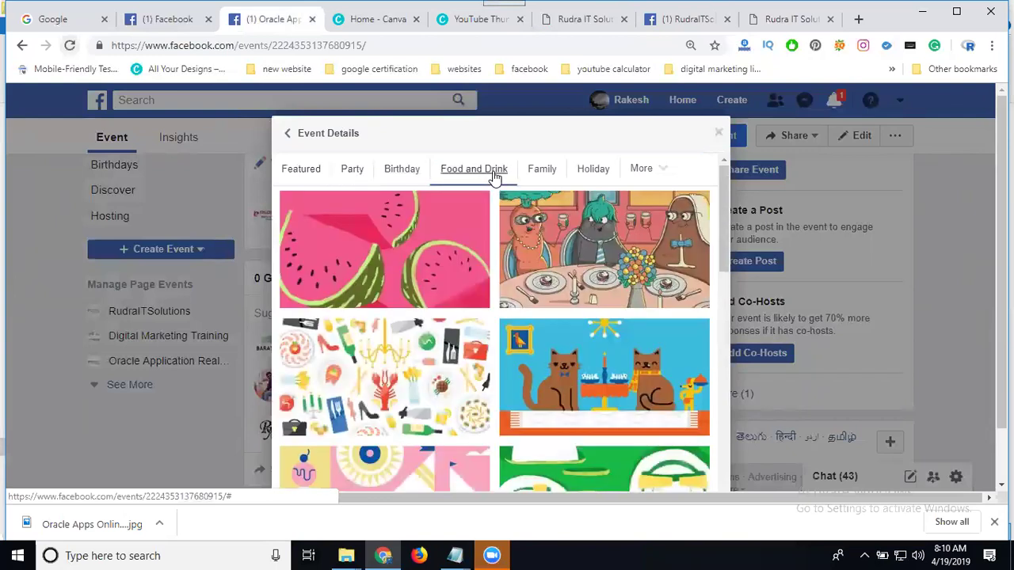
left_click(547, 171)
left_click(597, 174)
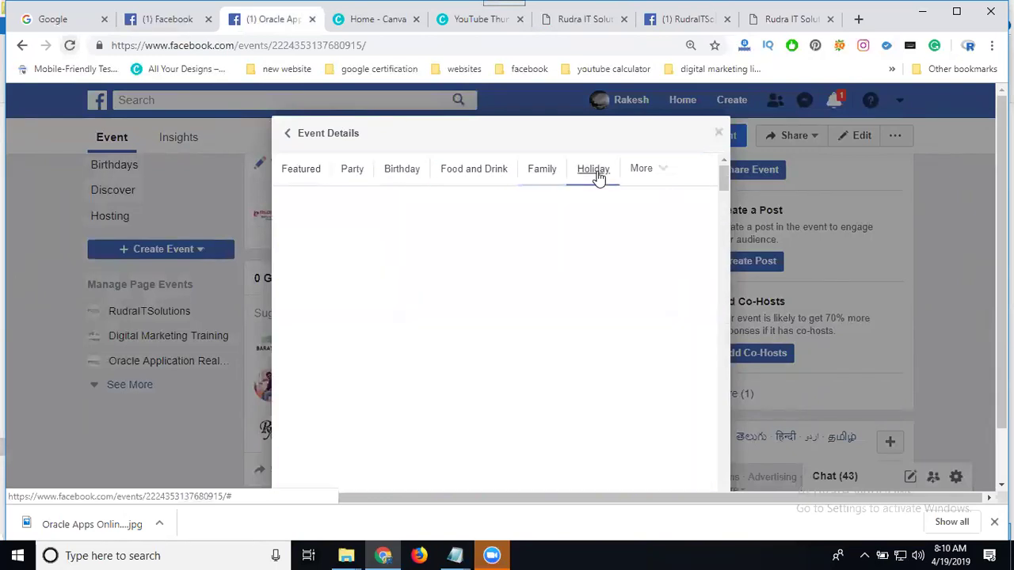
left_click(638, 176)
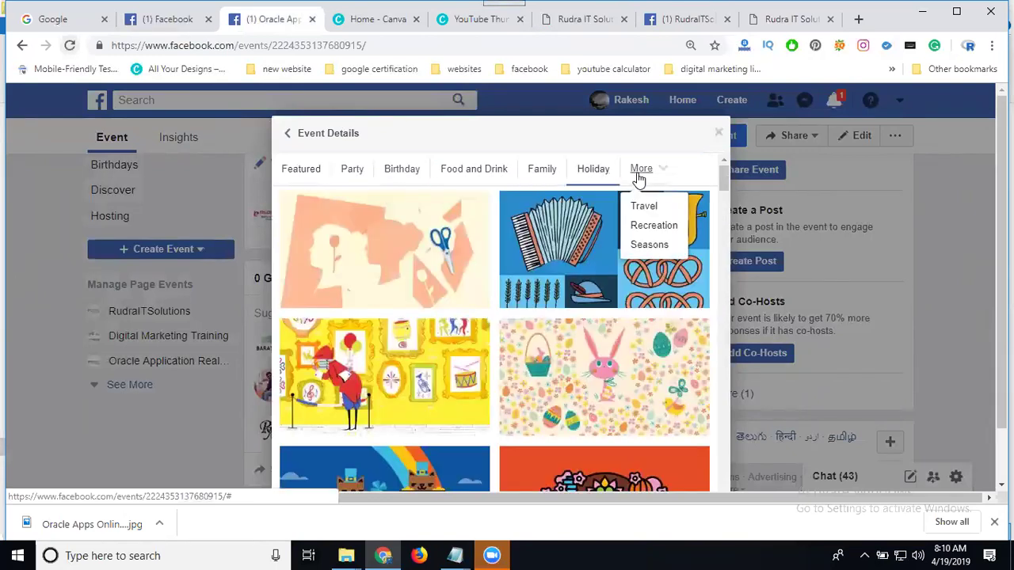
left_click(647, 245)
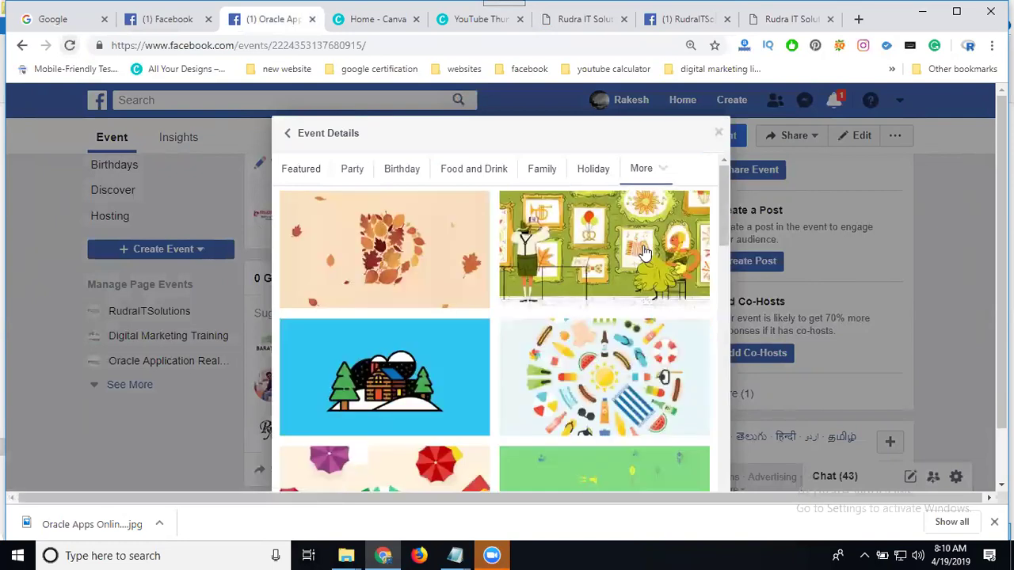
scroll(645, 252, "down", 3)
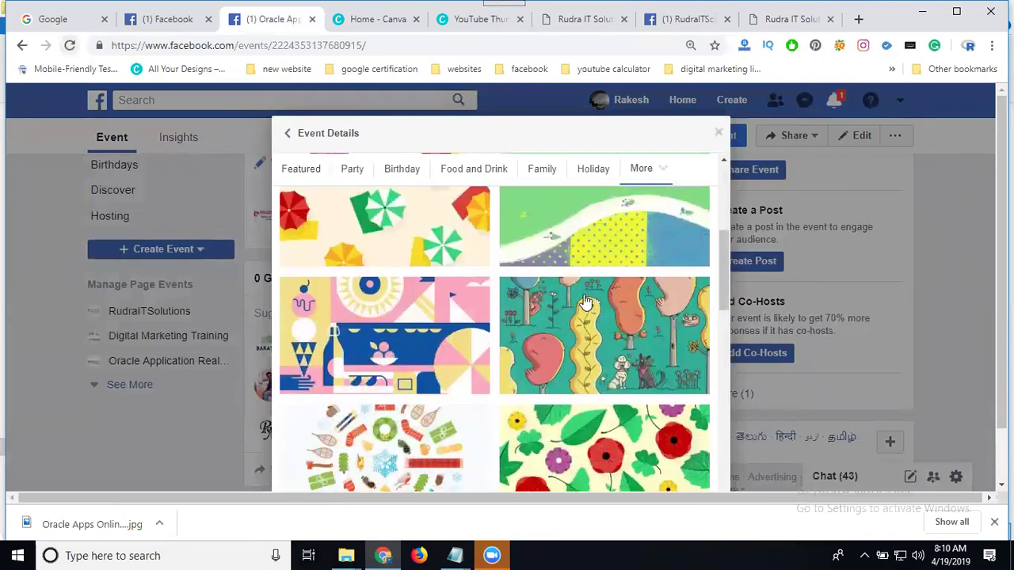
scroll(585, 302, "up", 5)
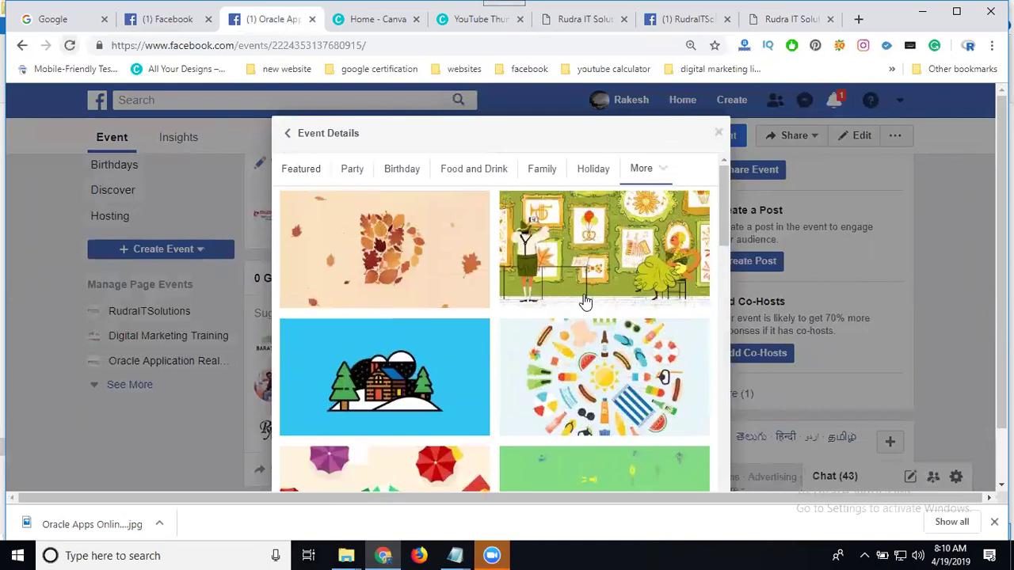
left_click(303, 170)
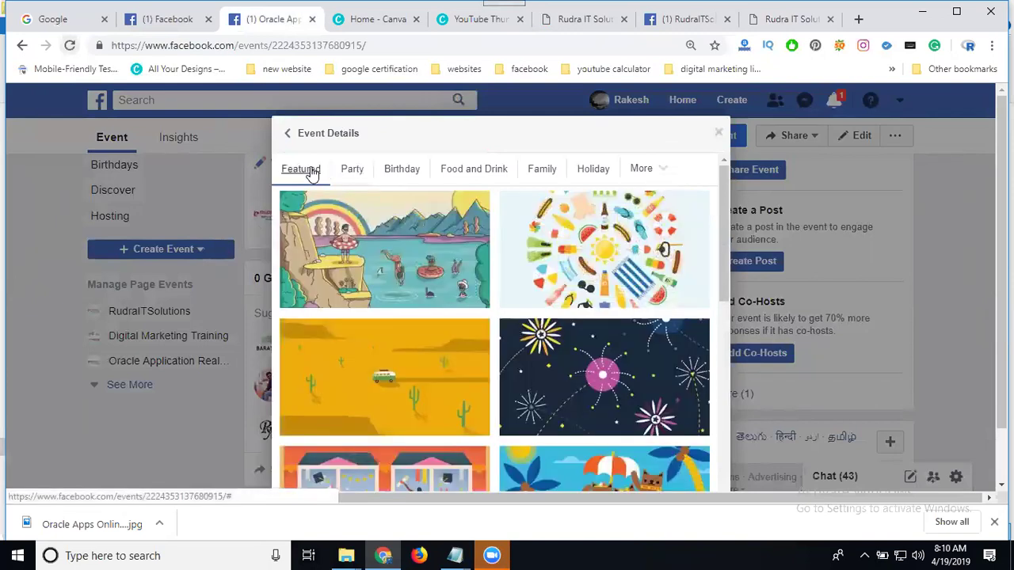
left_click(361, 173)
left_click(398, 170)
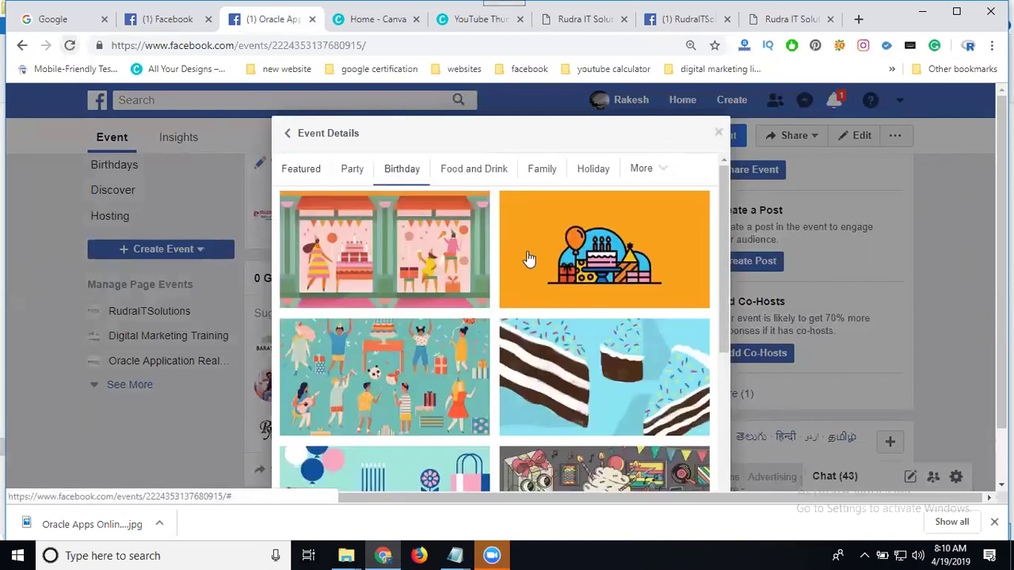
left_click(717, 132)
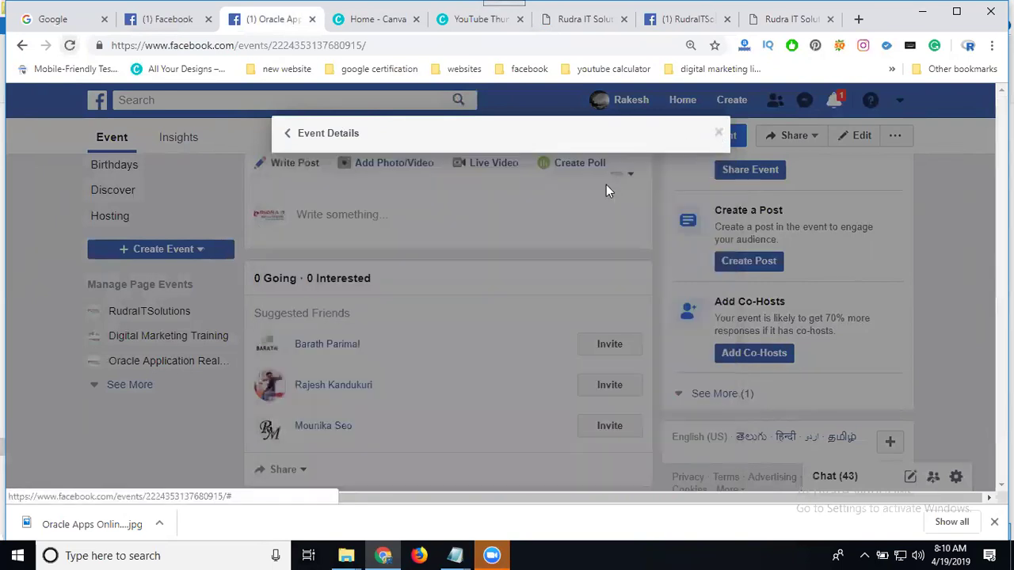
Start a new private event and upload the YouTube crash course image from the images folder inside rts training on Local Disk (E:)
left_click(152, 251)
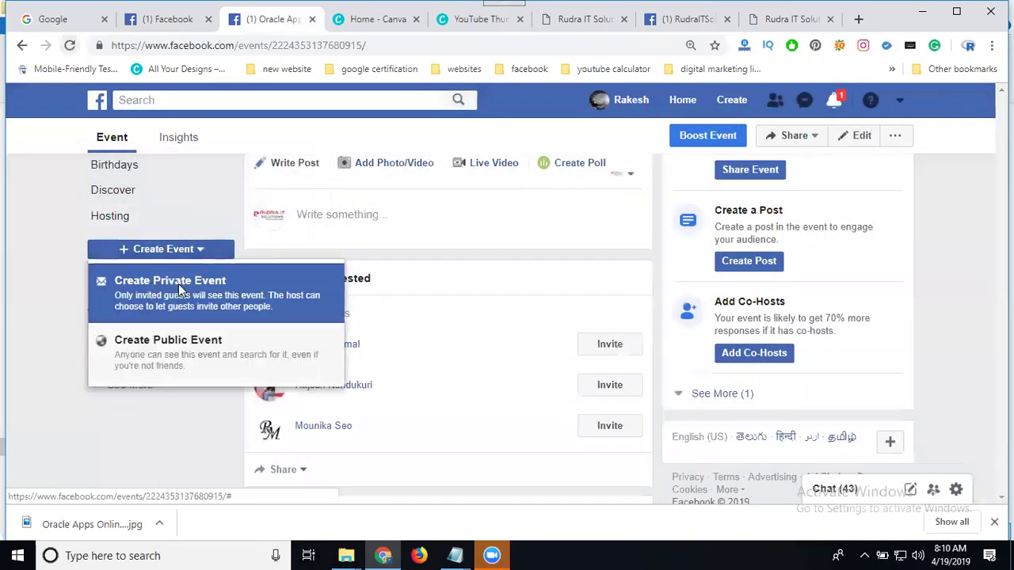
left_click(179, 289)
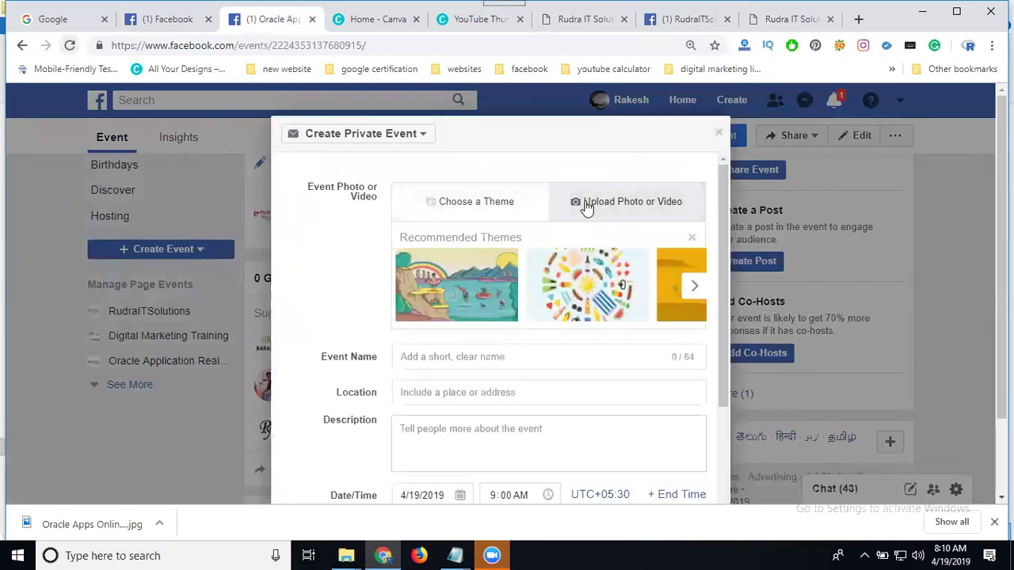
left_click(586, 204)
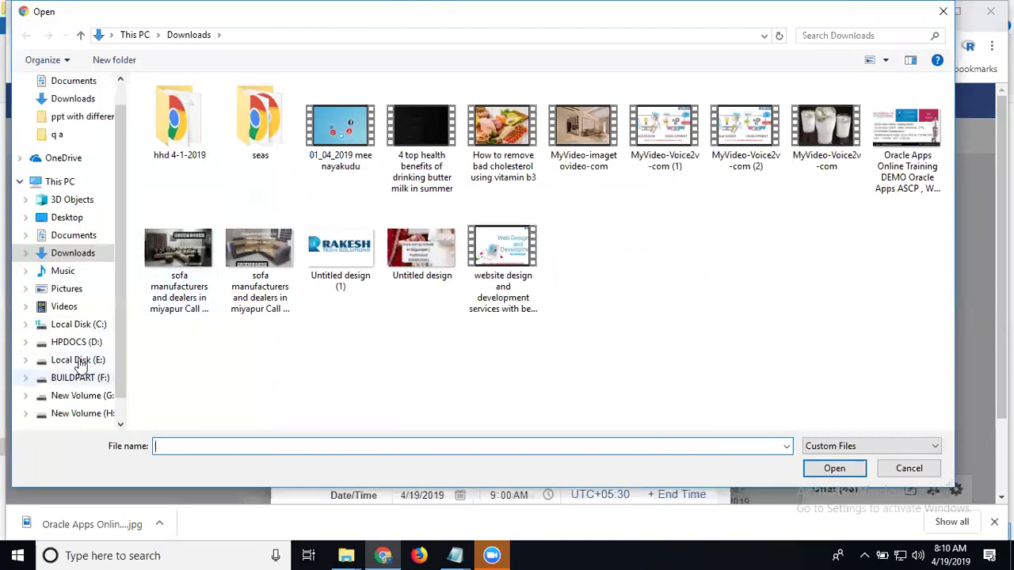
left_click(79, 357)
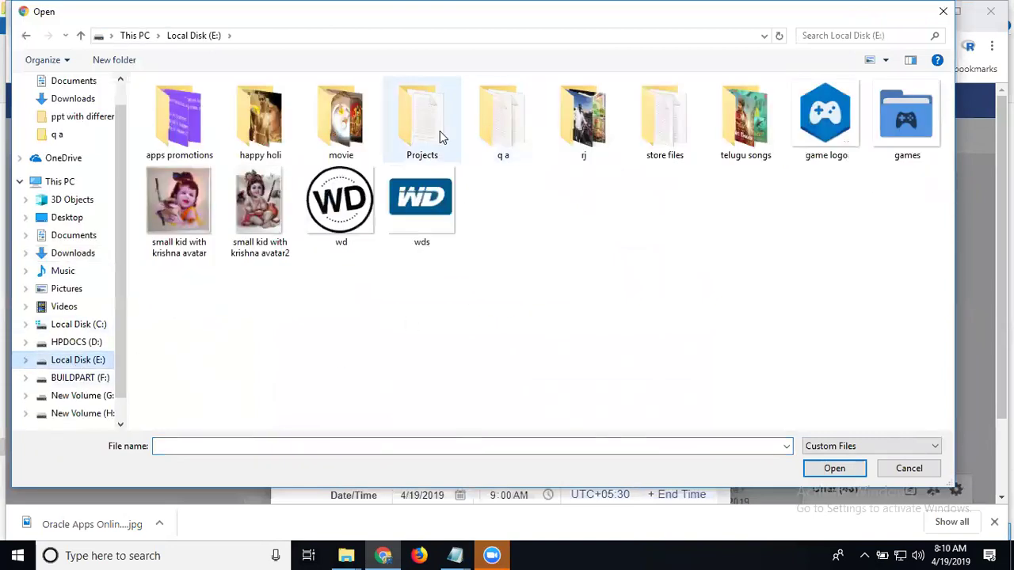
double_click(441, 136)
double_click(484, 135)
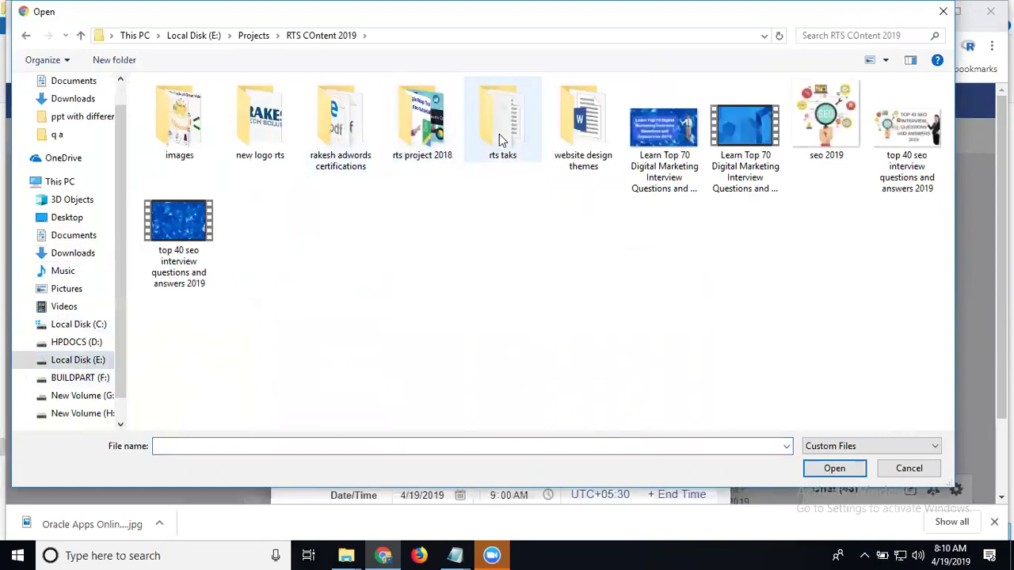
double_click(425, 131)
double_click(475, 139)
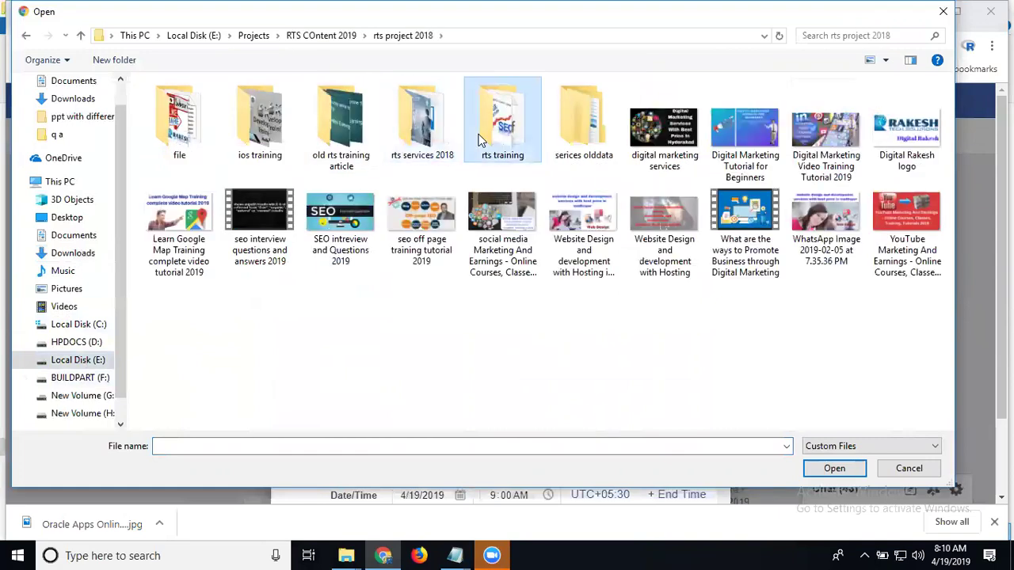
double_click(245, 138)
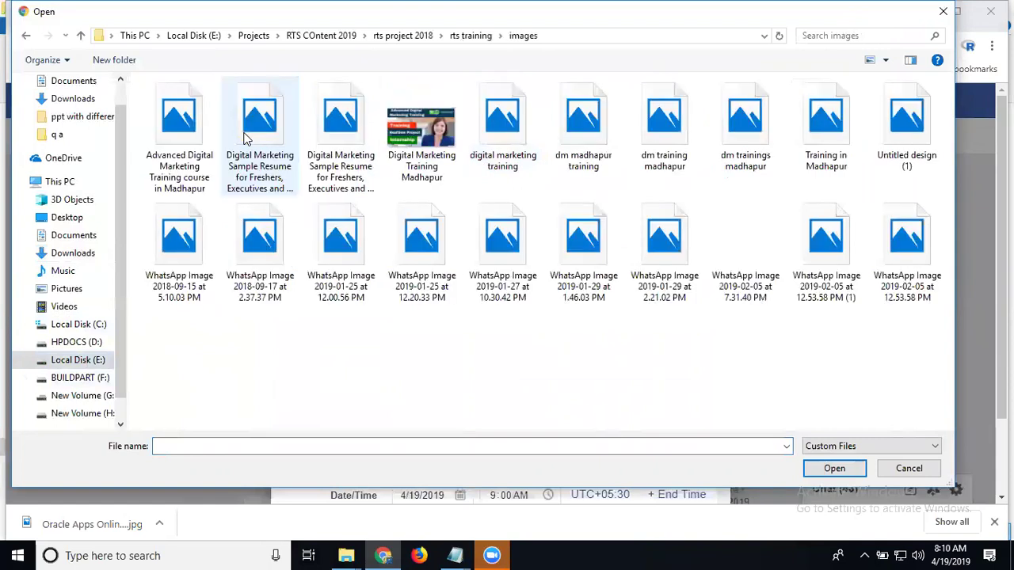
left_click(584, 258)
double_click(584, 259)
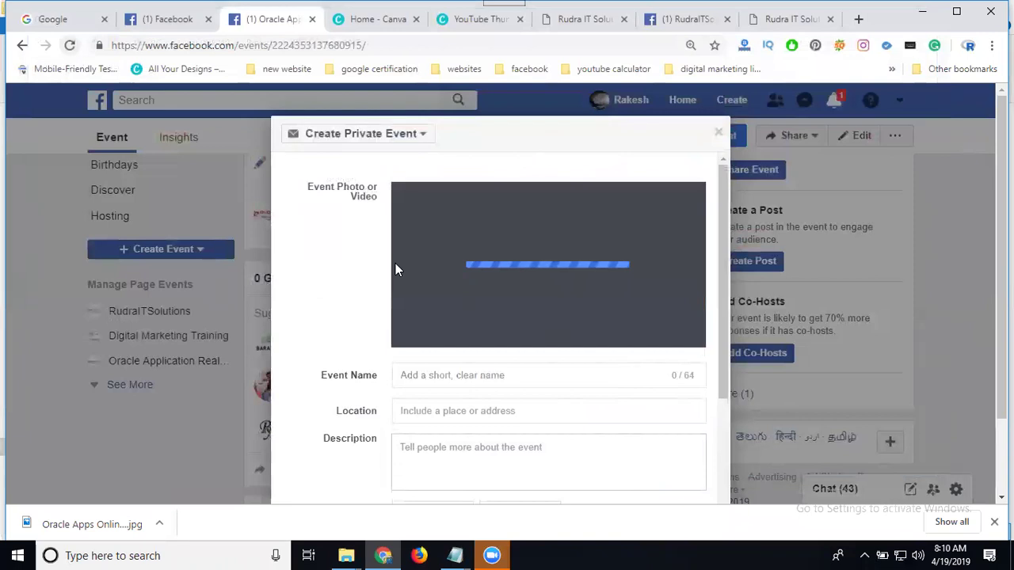
Name the event "Youtube Training Classes" and set its location to the city of Hyderabad
left_click(441, 375)
type("Yo")
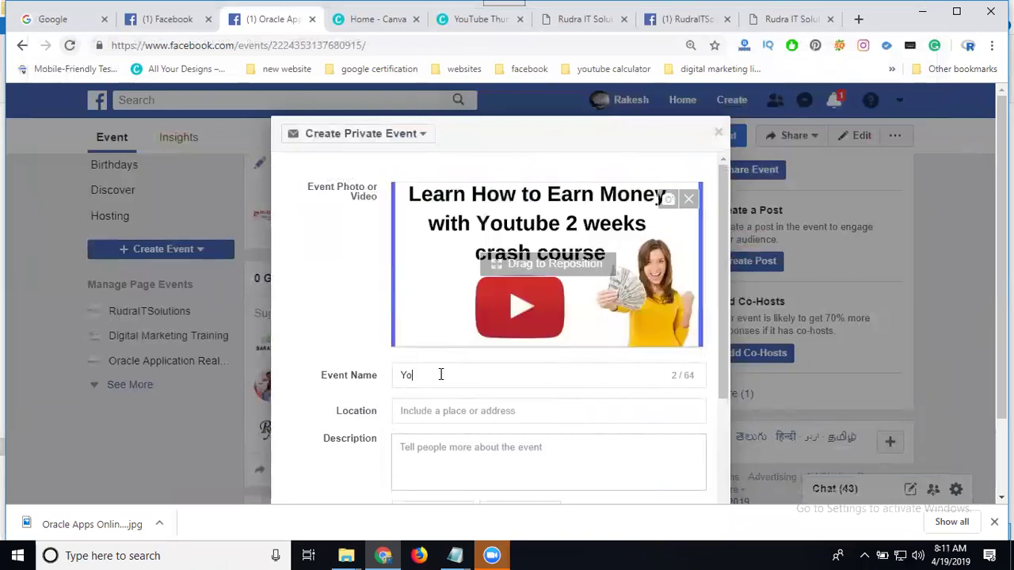
type("utube Training Classes")
scroll(434, 380, "down", 2)
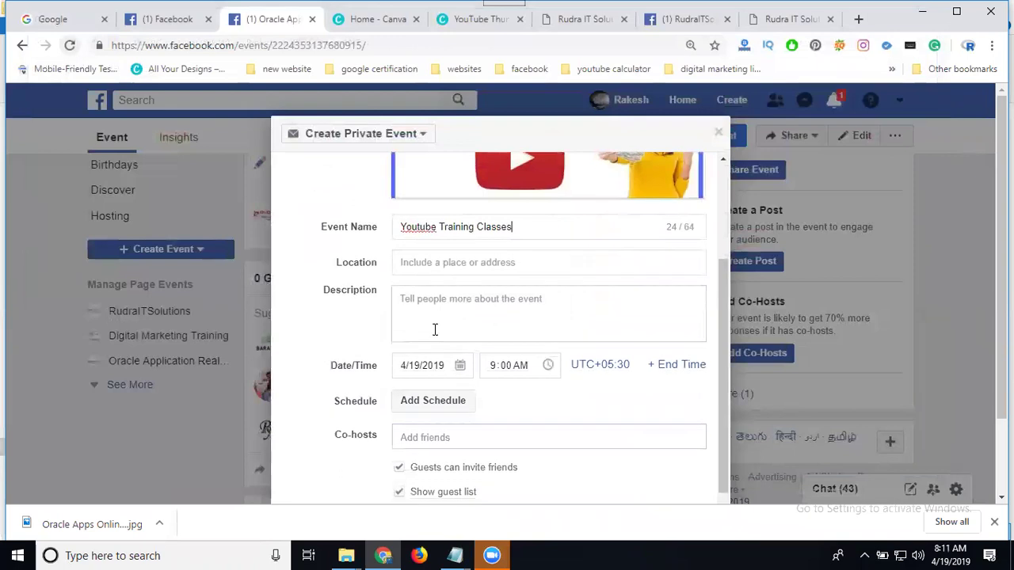
left_click(437, 261)
type("Hyderabad")
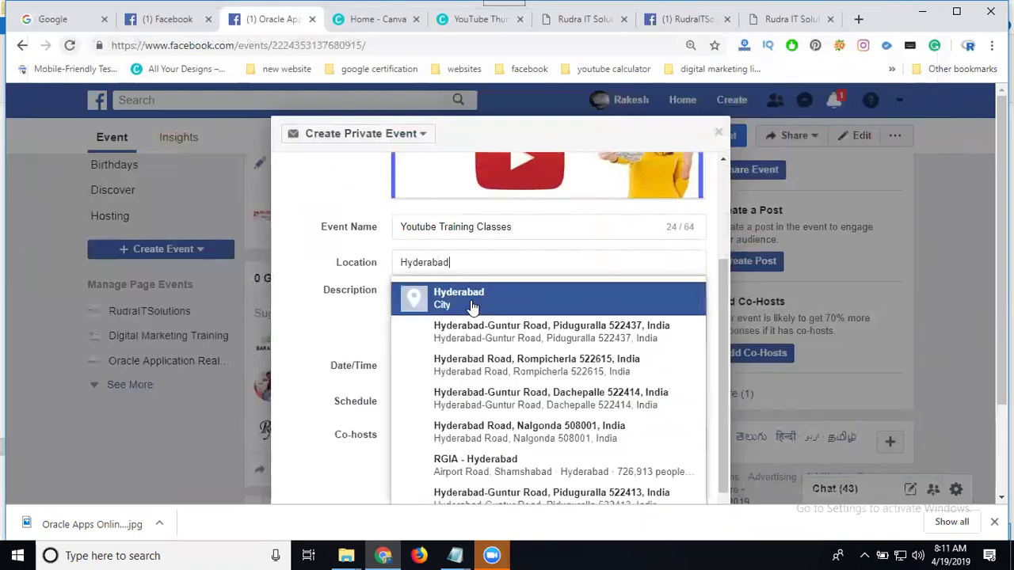
left_click(467, 301)
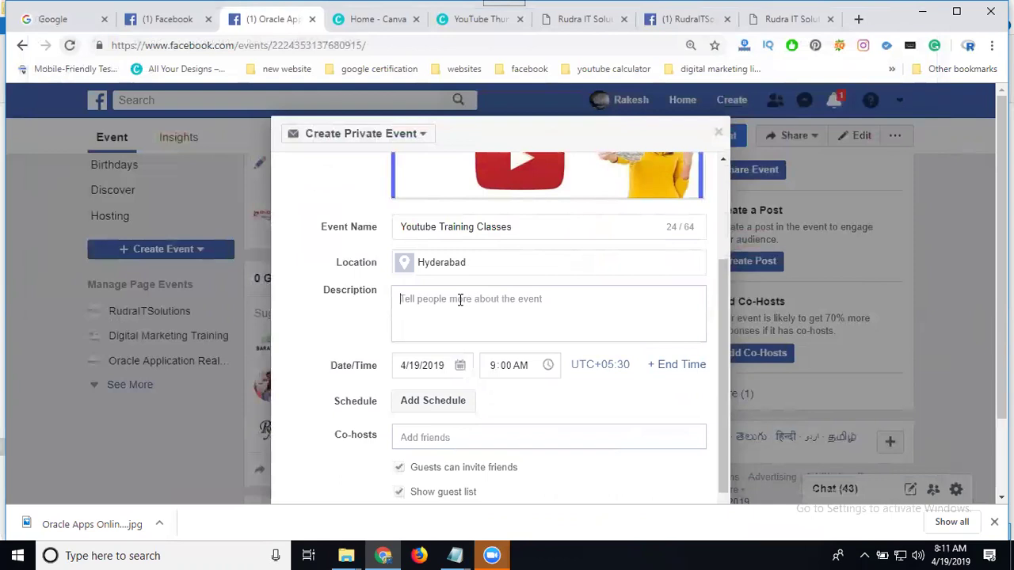
Schedule the event for 4/20/2019, starting at 8:00 AM and ending at 9:00 AM
left_click(457, 340)
left_click(445, 368)
left_click(563, 285)
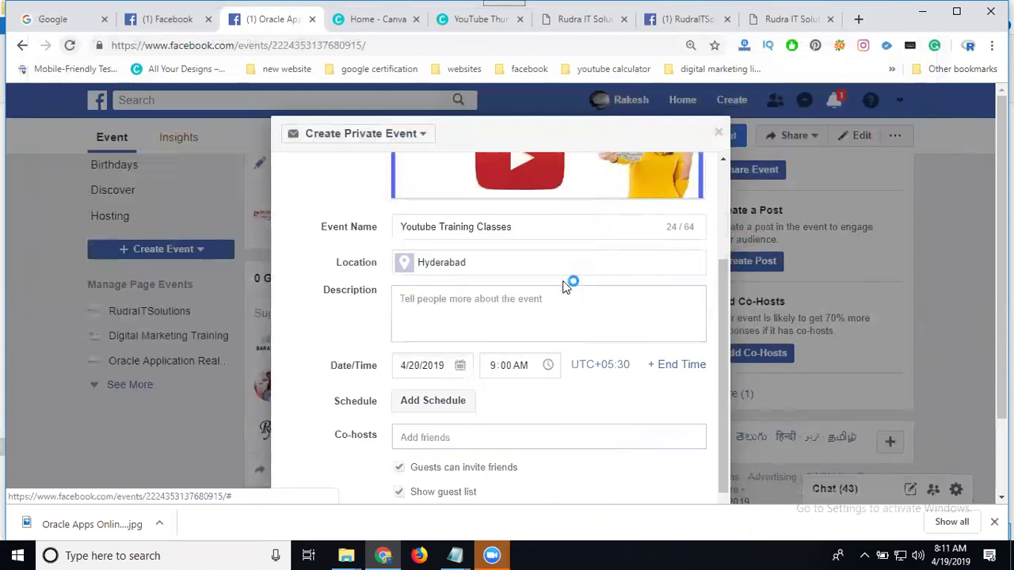
left_click(495, 365)
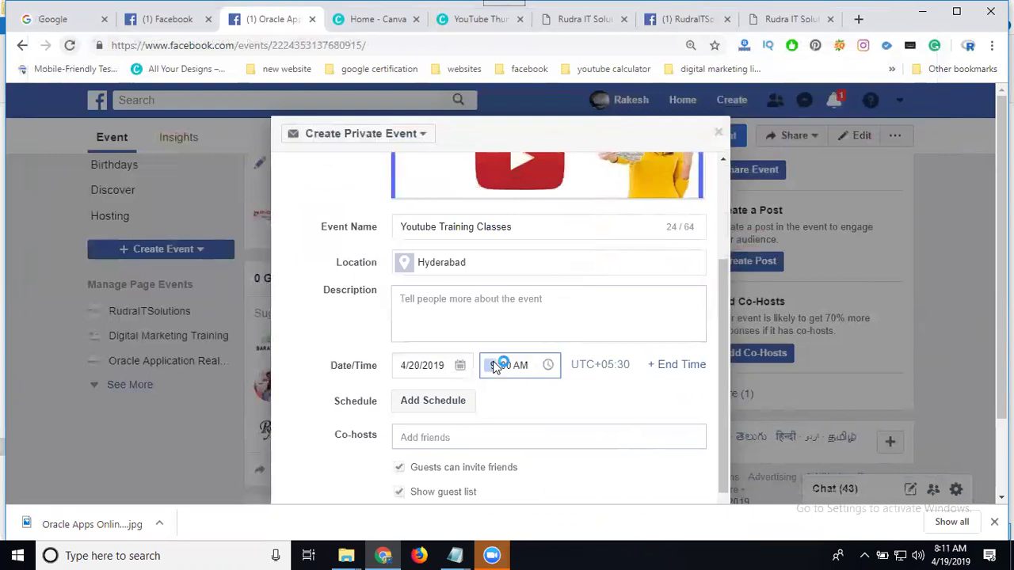
type("8")
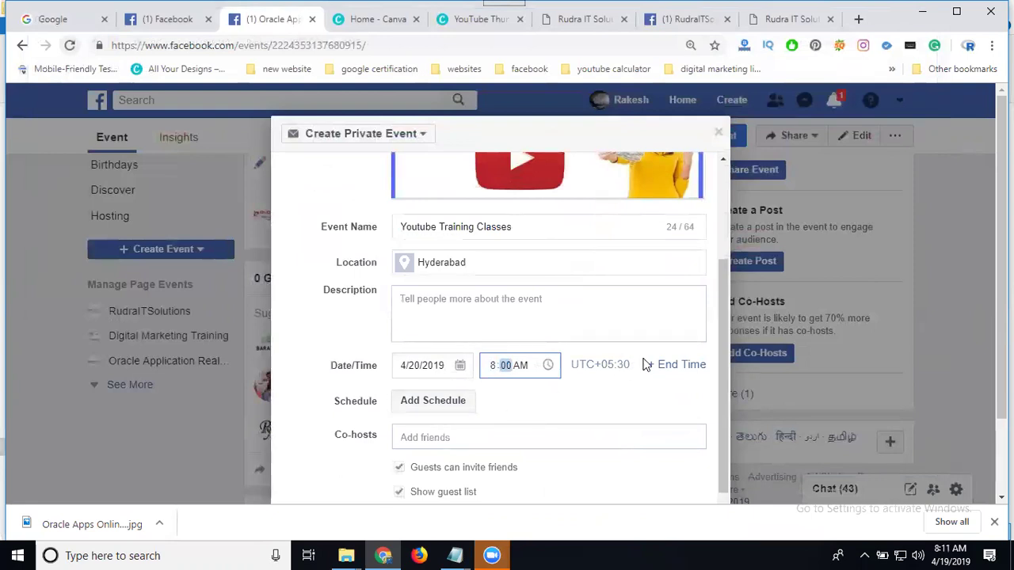
left_click(673, 366)
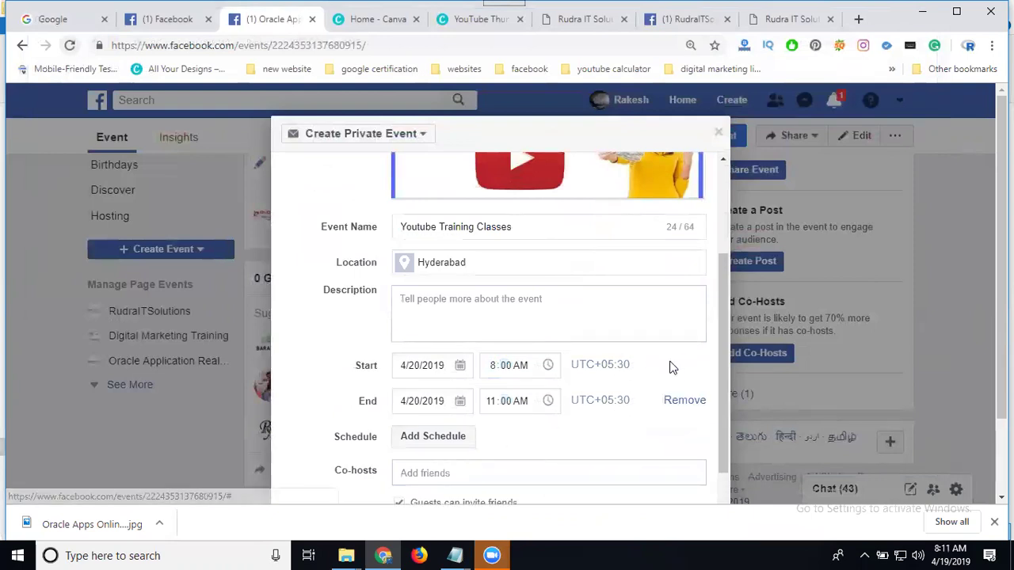
left_click(491, 402)
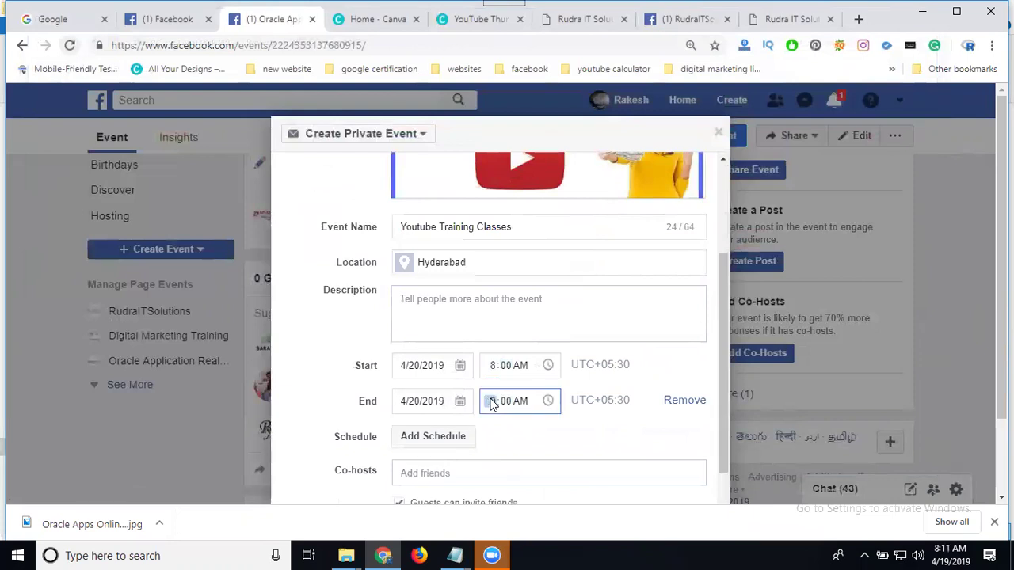
Add the word "Demo" to the event name and tidy up its wording
left_click(551, 226)
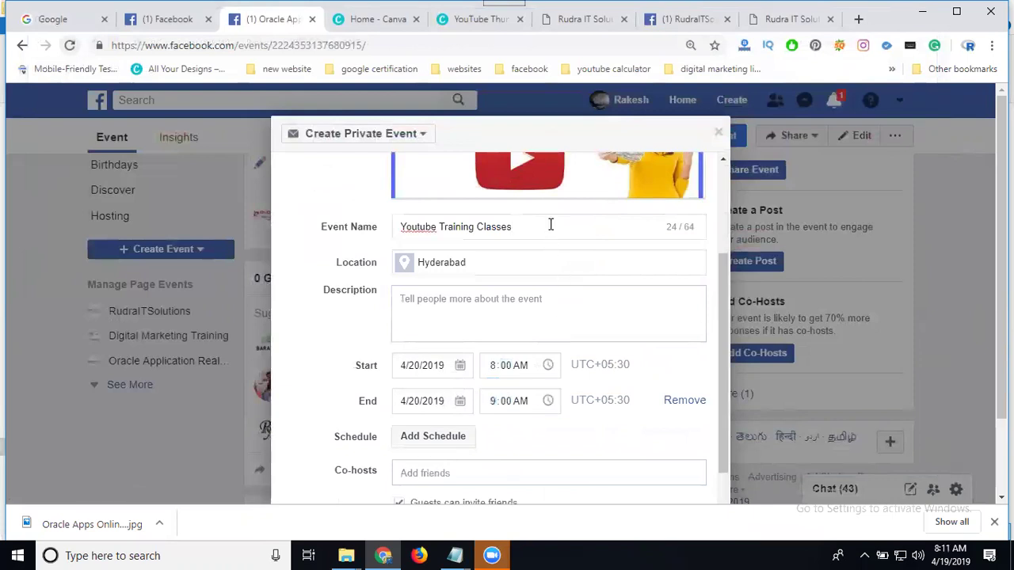
type("Demo")
left_click(513, 225)
key("BackSpace")
key("BackSpace")
Add three friends as co-hosts of the private event by searching for their names
scroll(357, 293, "down", 4)
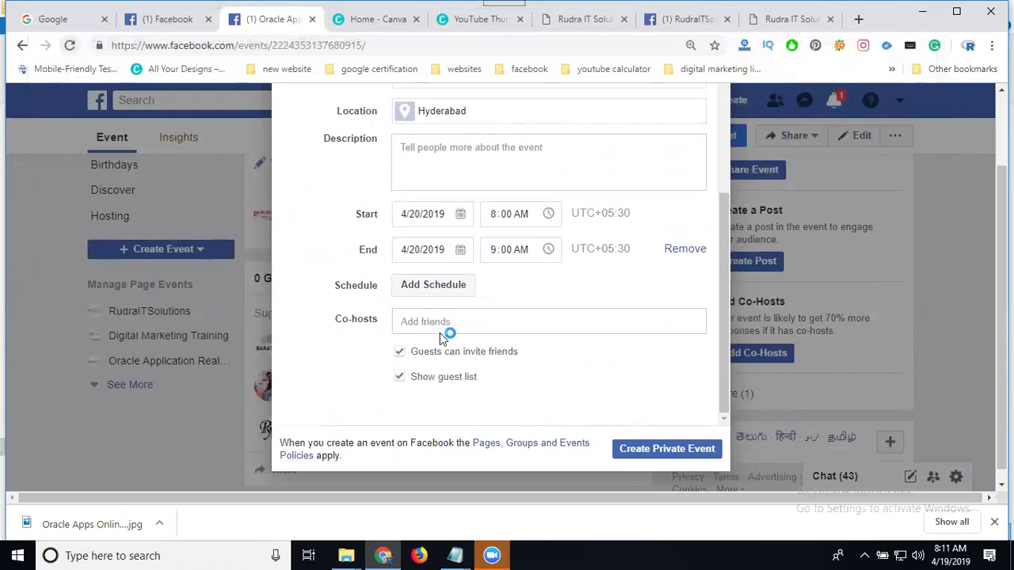
type("ba")
left_click(450, 363)
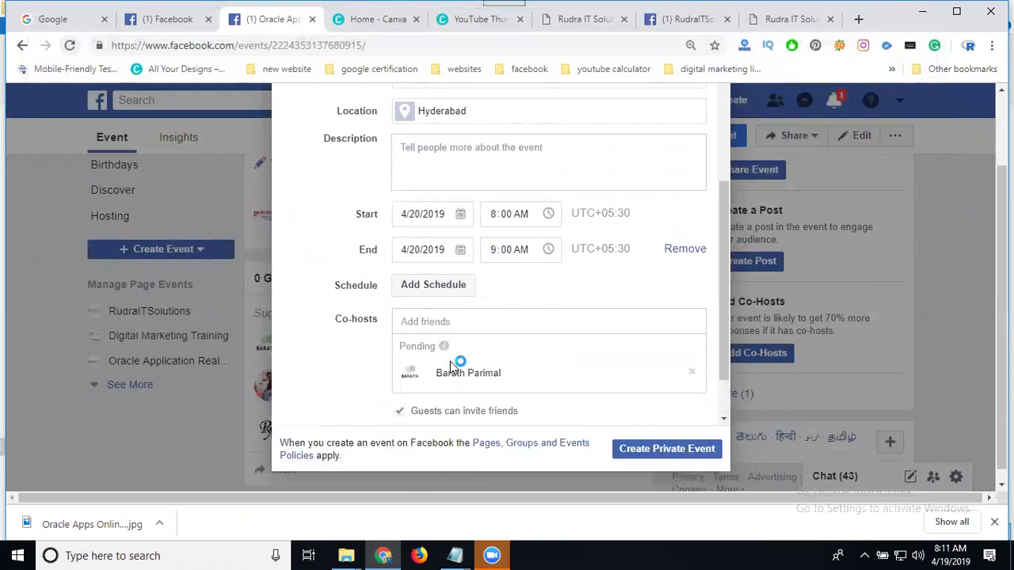
type("b")
left_click(453, 390)
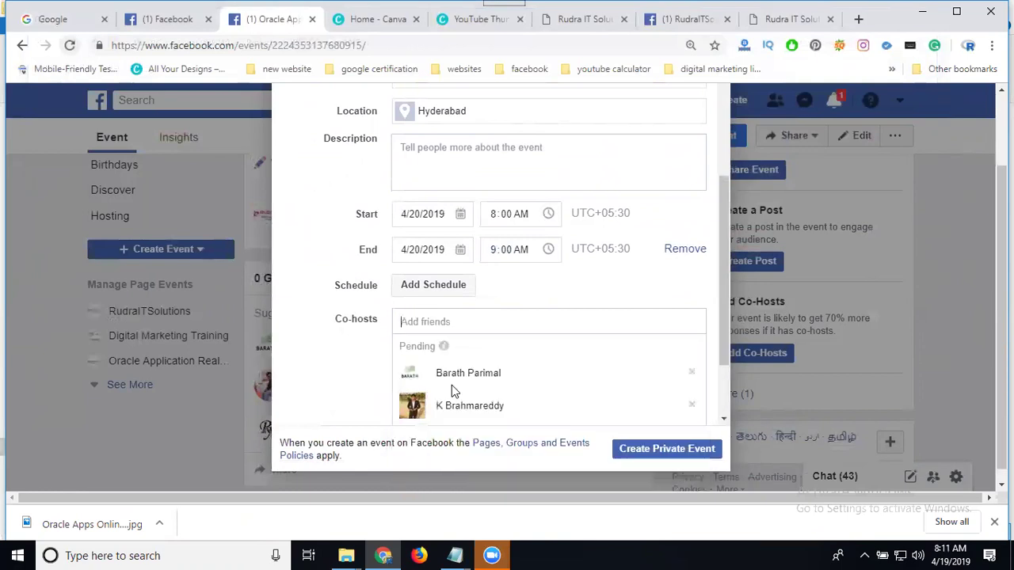
type("s")
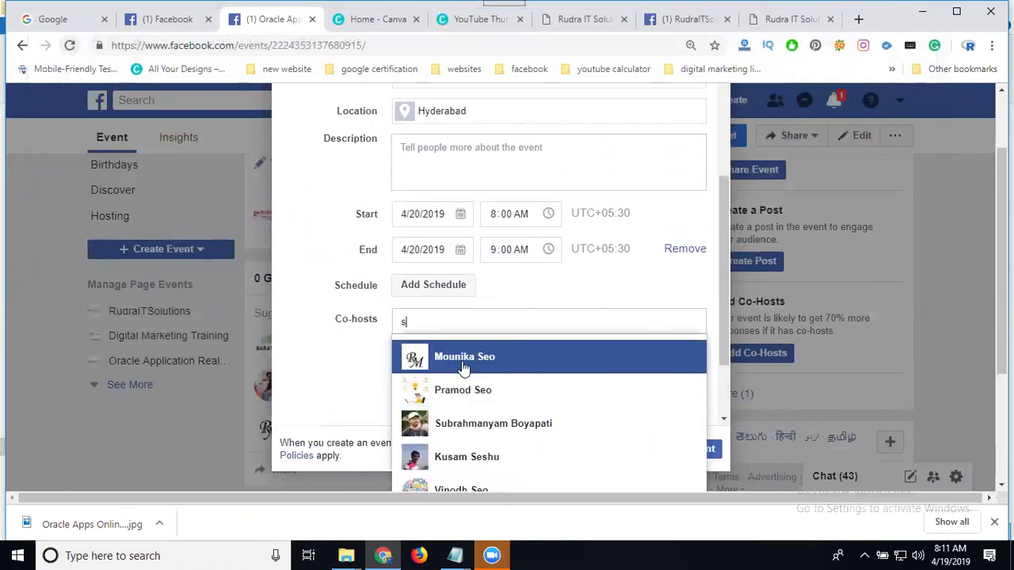
left_click(467, 393)
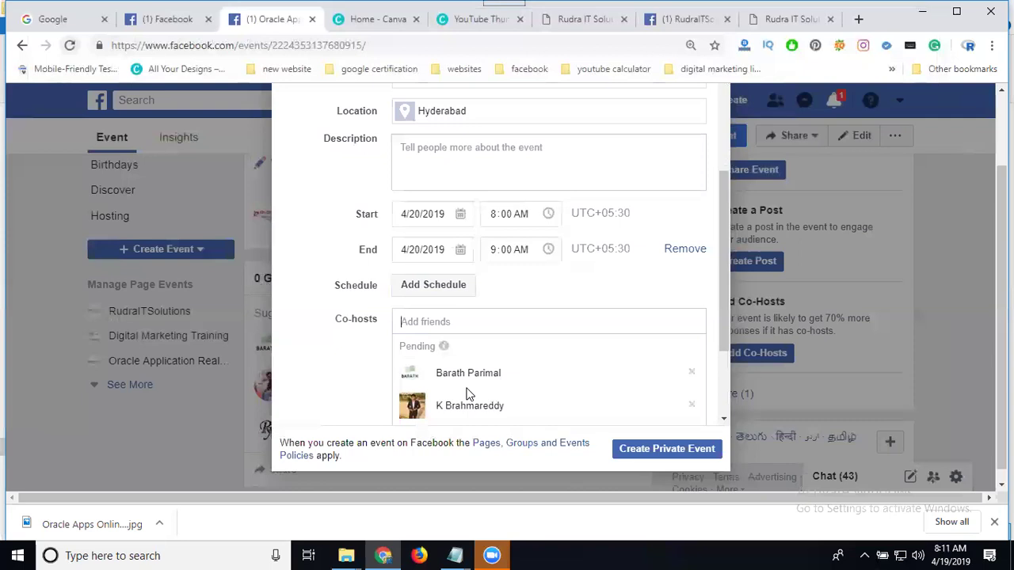
Add three more friends to the event's co-hosts and check the complete pending list
type("raj")
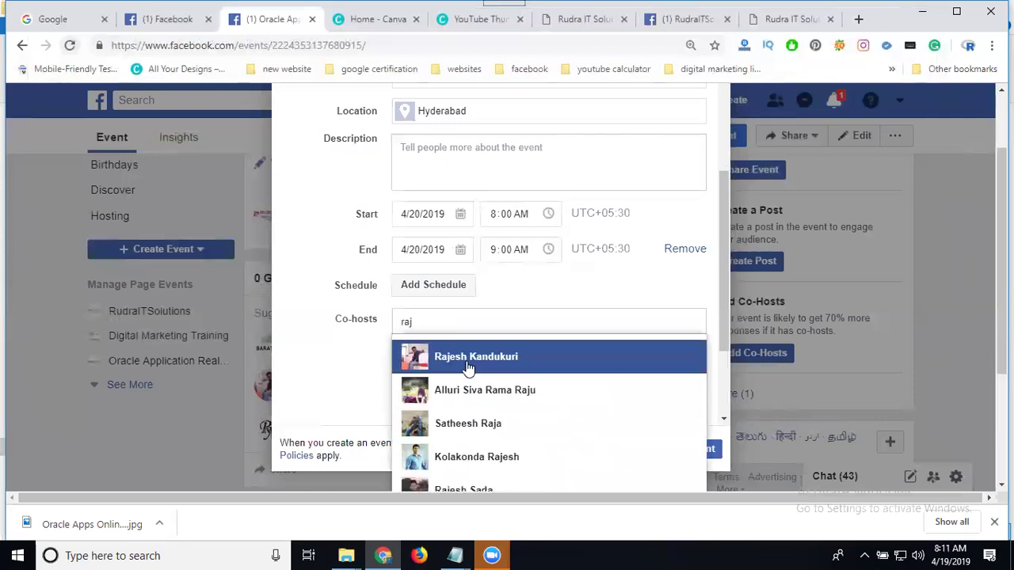
left_click(464, 421)
type("ra")
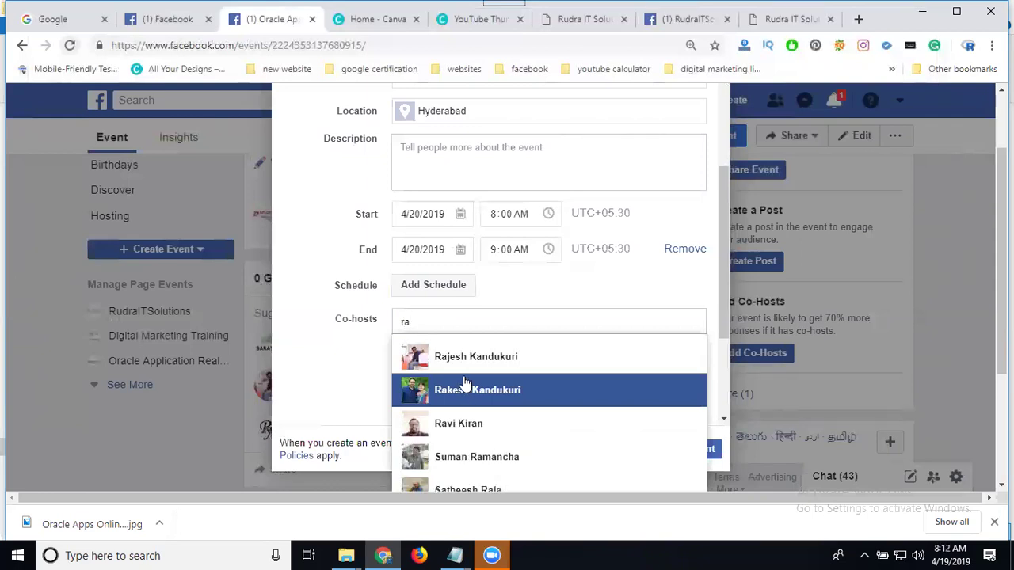
left_click(463, 357)
type("a")
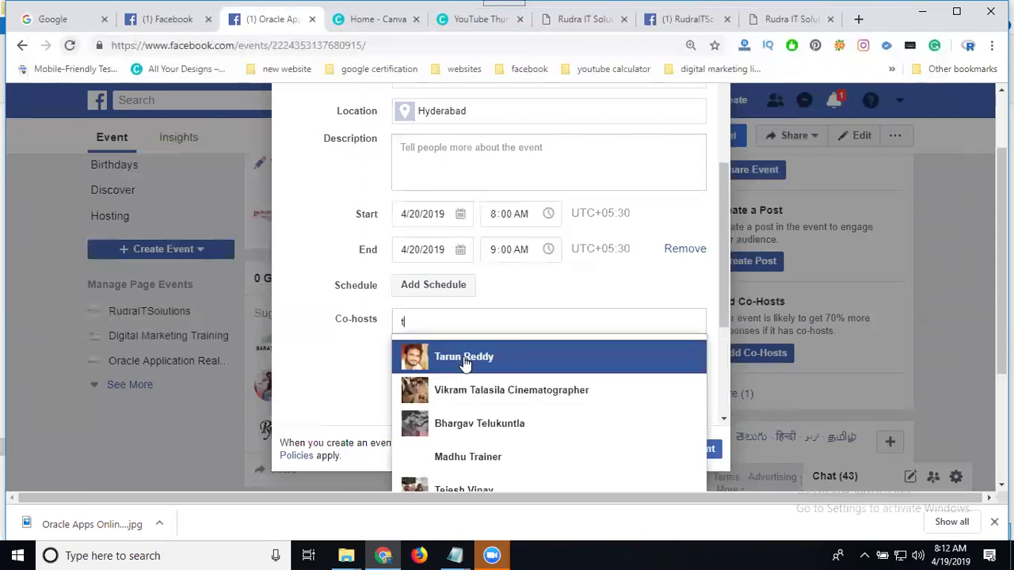
key("BackSpace")
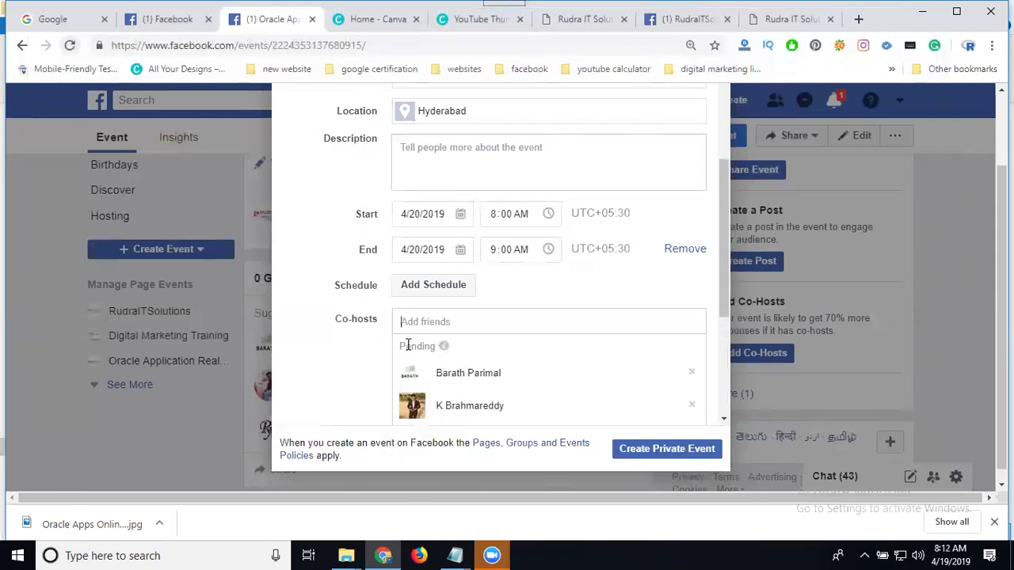
scroll(328, 270, "down", 3)
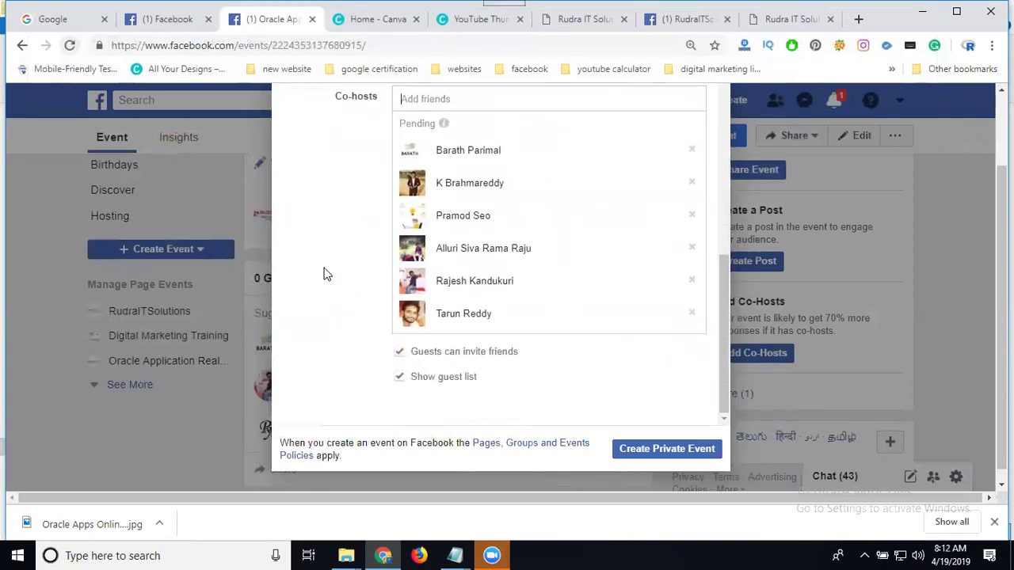
Replace the last pending co-host with another friend and turn off showing the guest list
left_click(691, 316)
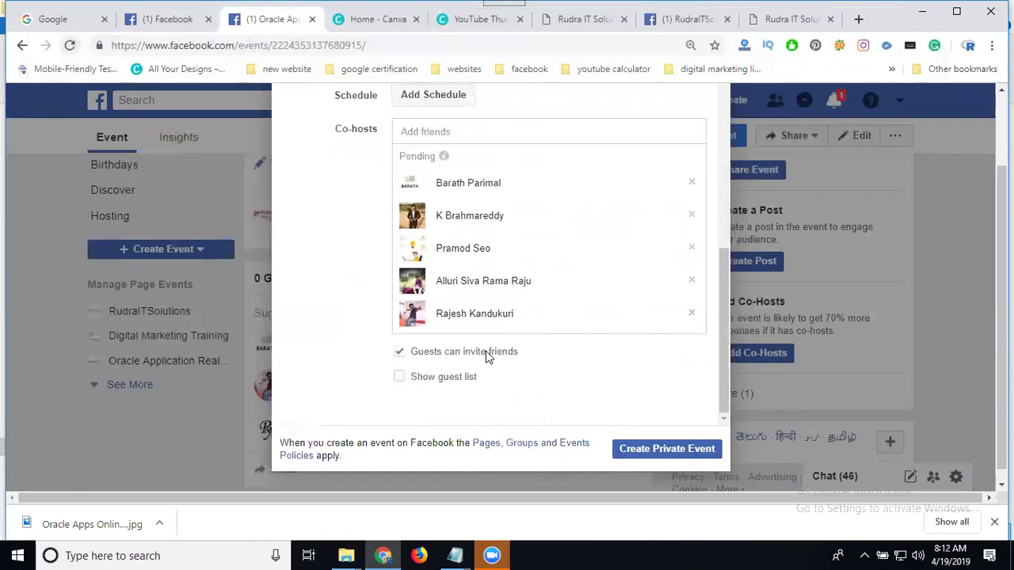
scroll(459, 329, "up", 2)
type("prava")
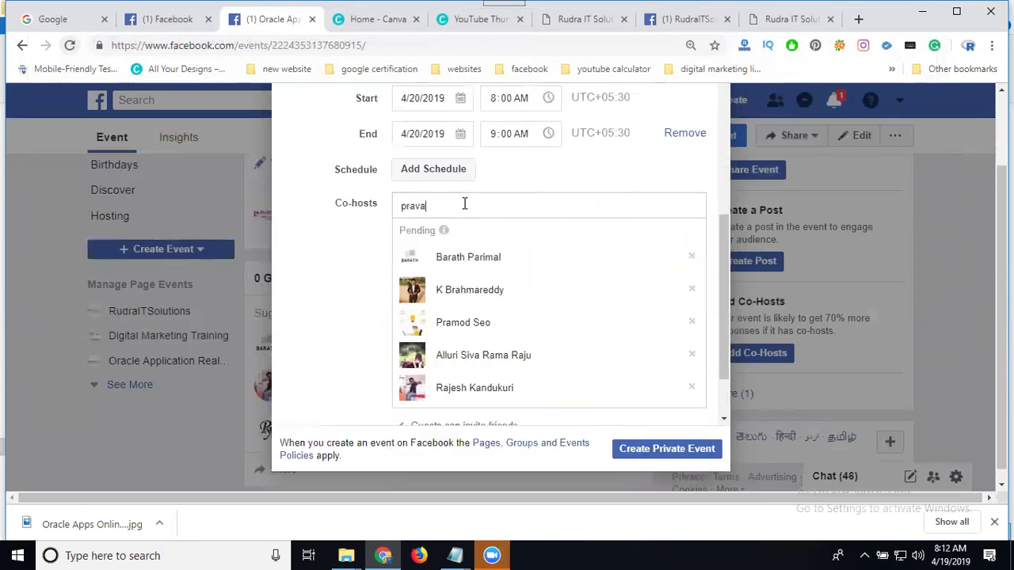
key("BackSpace")
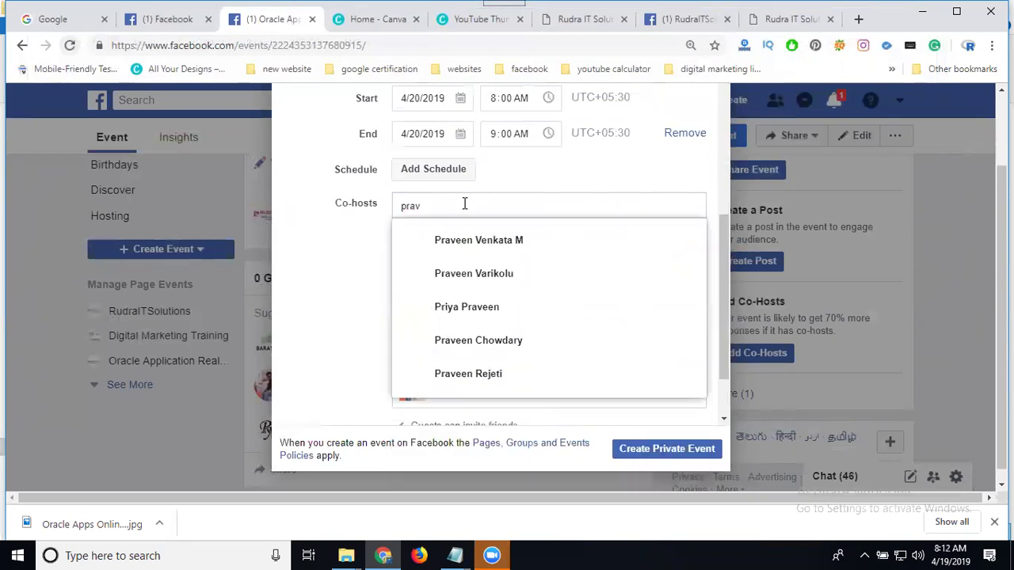
type("ee")
left_click(473, 273)
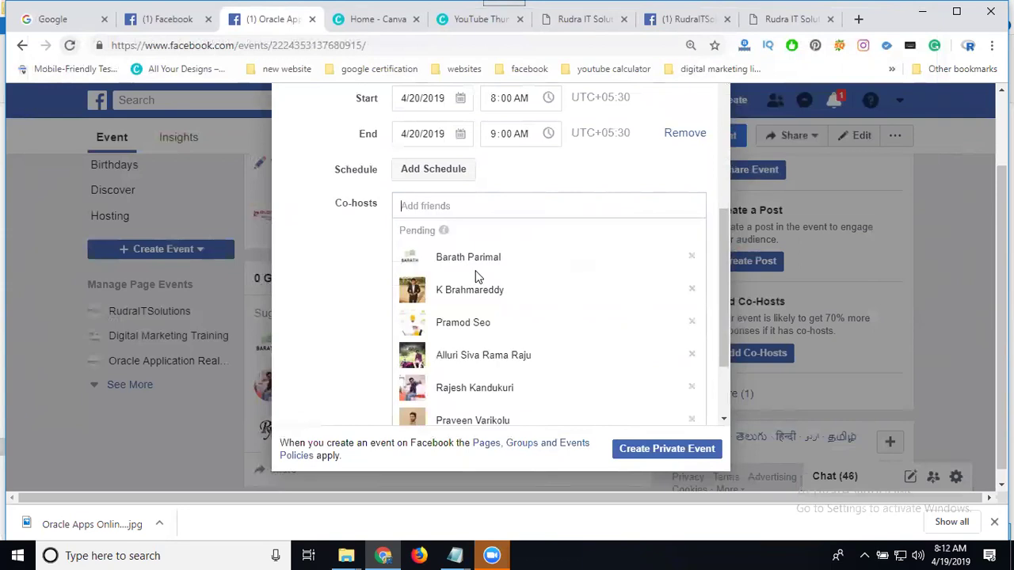
Copy the full course text from the Word document "YouTube Video Advertising And Earning Training Course" and return to the event form in the browser
scroll(523, 371, "up", 4)
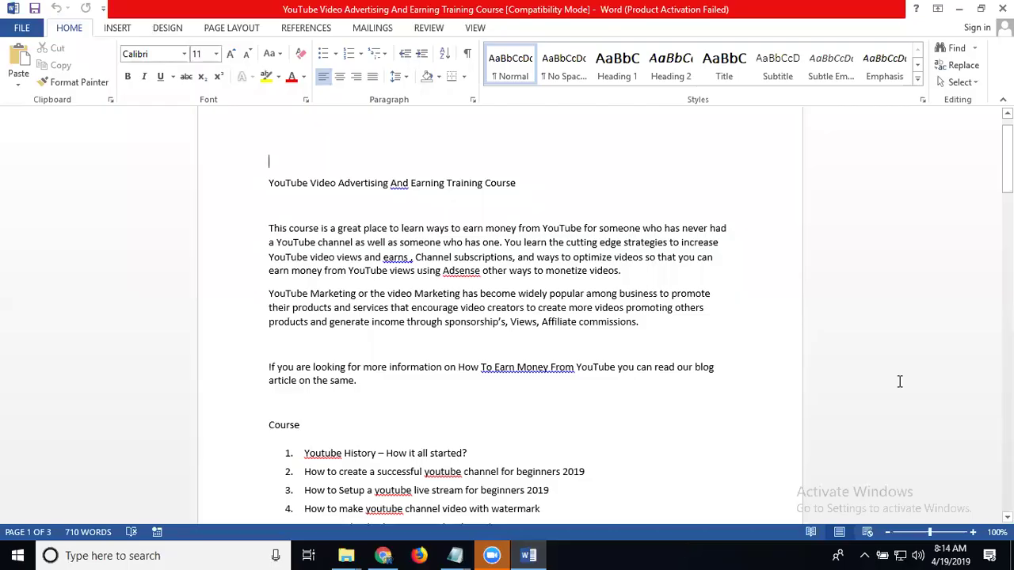
left_click_drag(235, 184, 373, 154)
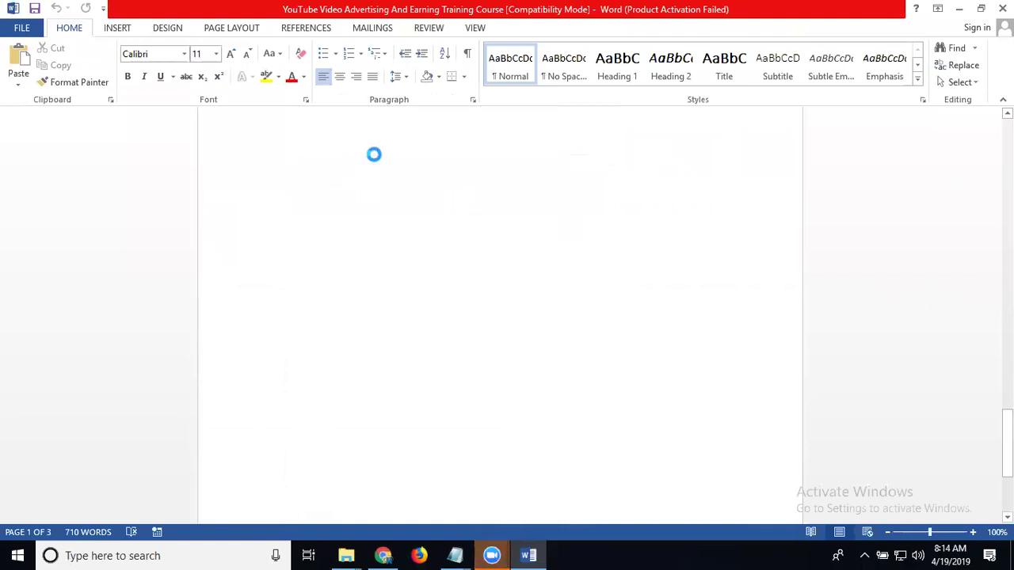
left_click(964, 10)
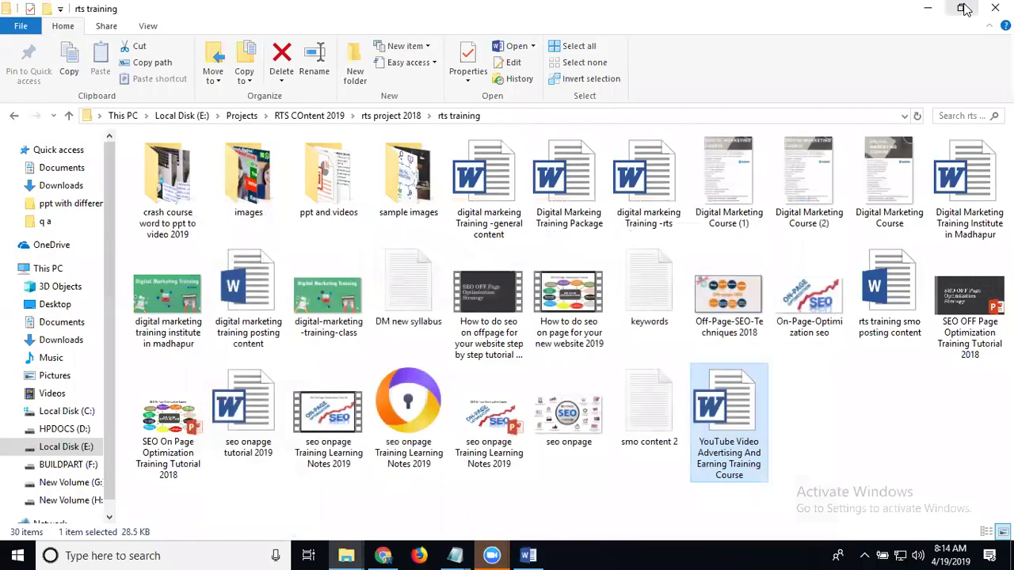
left_click(922, 8)
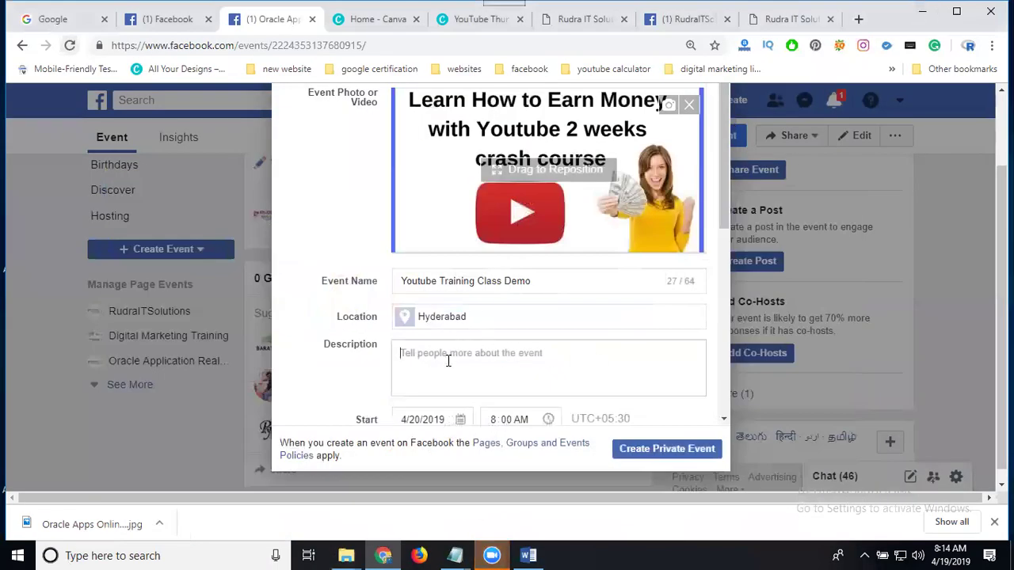
Paste the copied course text as the event's description and create the private event
left_click(469, 380)
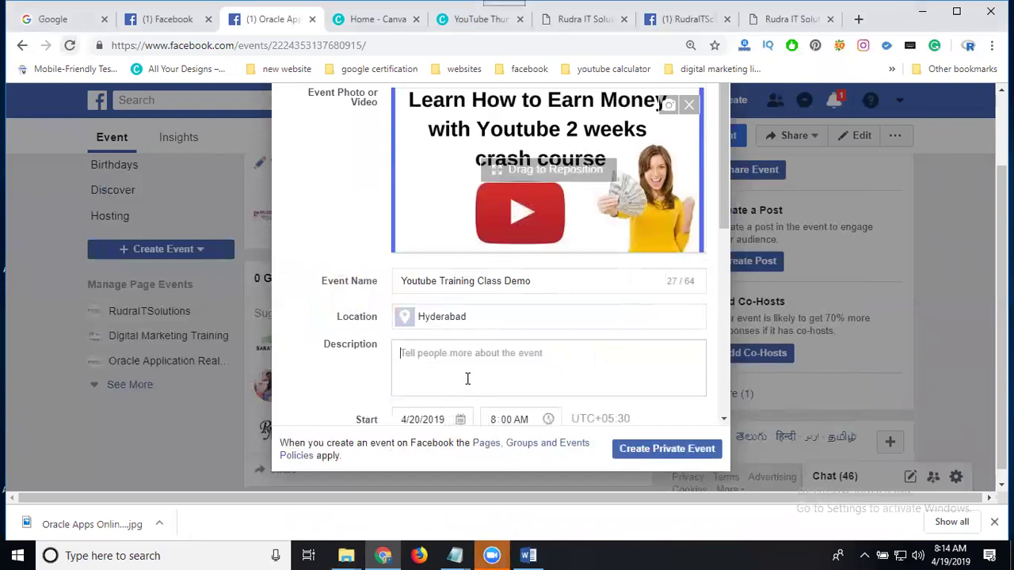
key("ctrl+v")
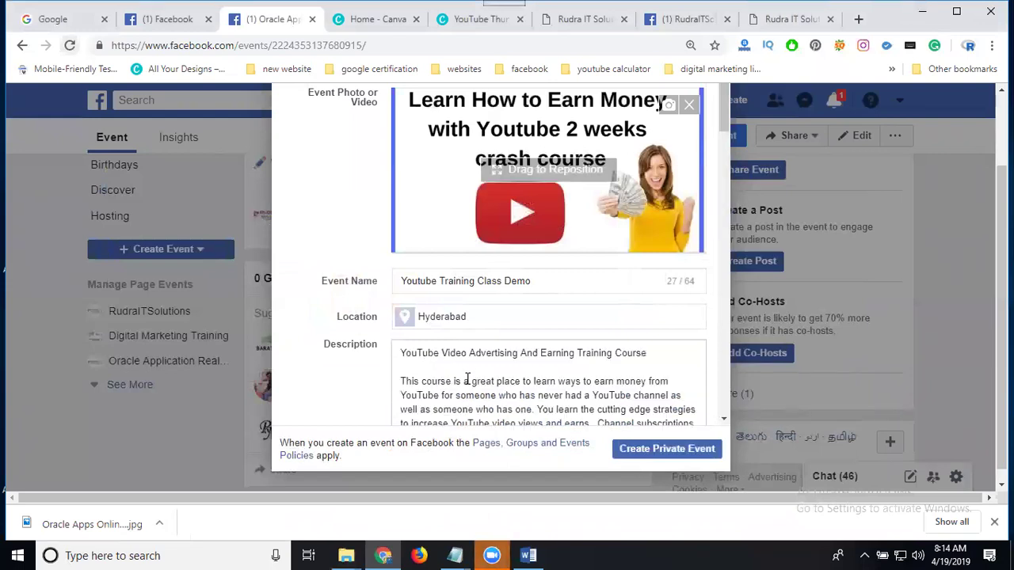
scroll(417, 358, "down", 3)
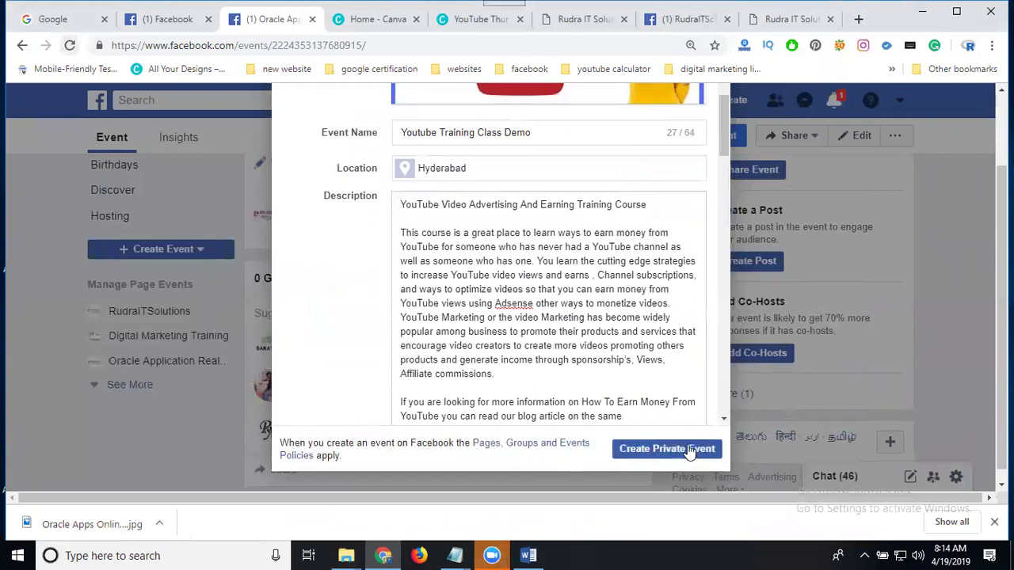
left_click(688, 449)
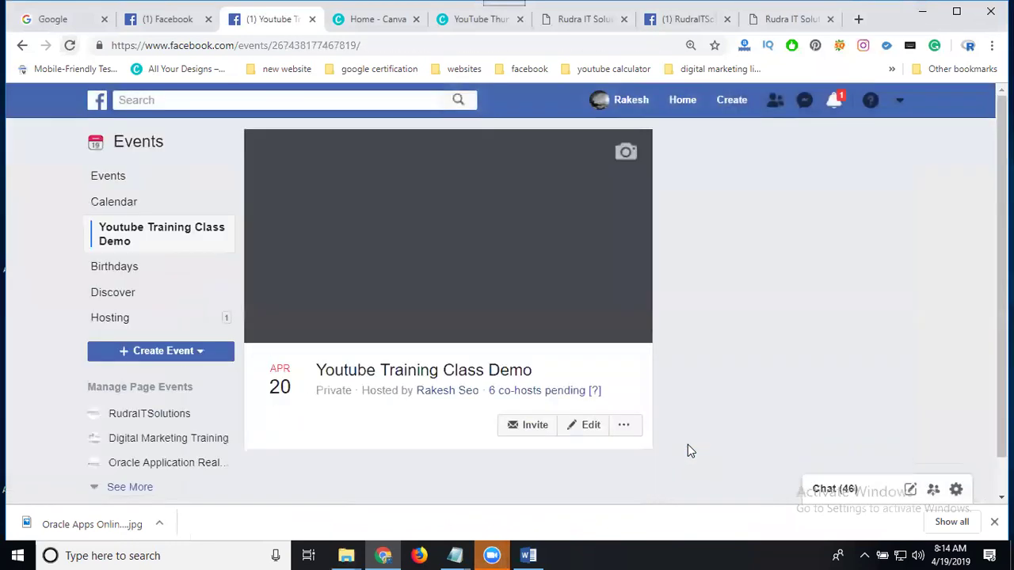
Start inviting people to the Youtube Training Class Demo event and select three of the suggested friends
scroll(522, 262, "down", 2)
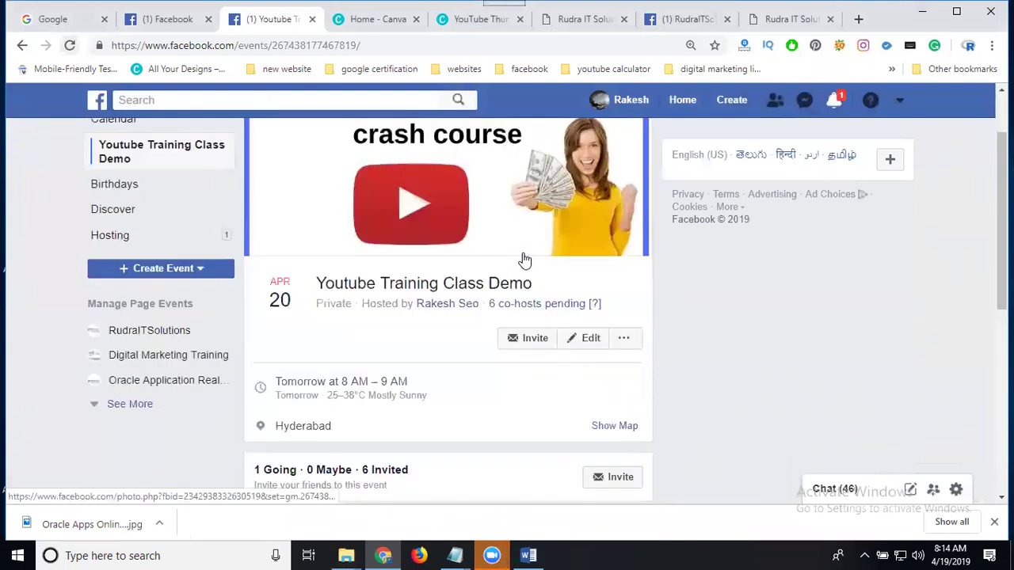
left_click(515, 283)
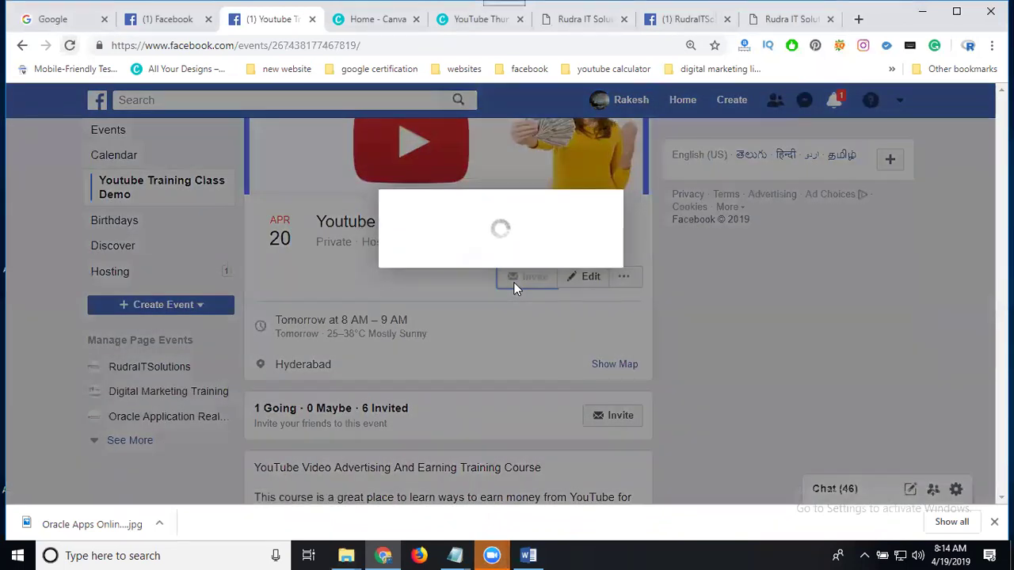
scroll(475, 296, "down", 1)
scroll(475, 298, "down", 4)
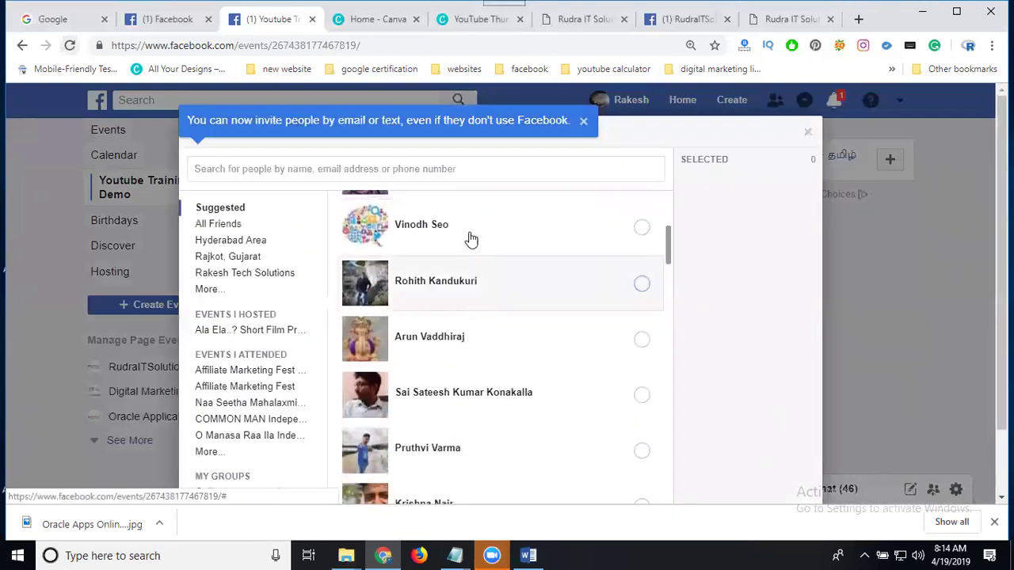
left_click(470, 230)
left_click(475, 339)
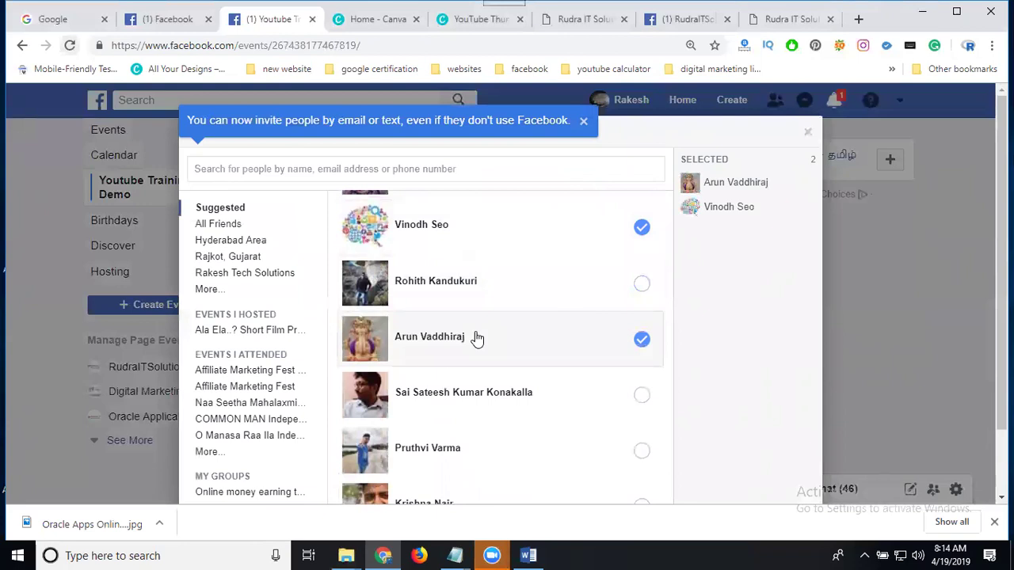
scroll(476, 337, "down", 3)
left_click(480, 269)
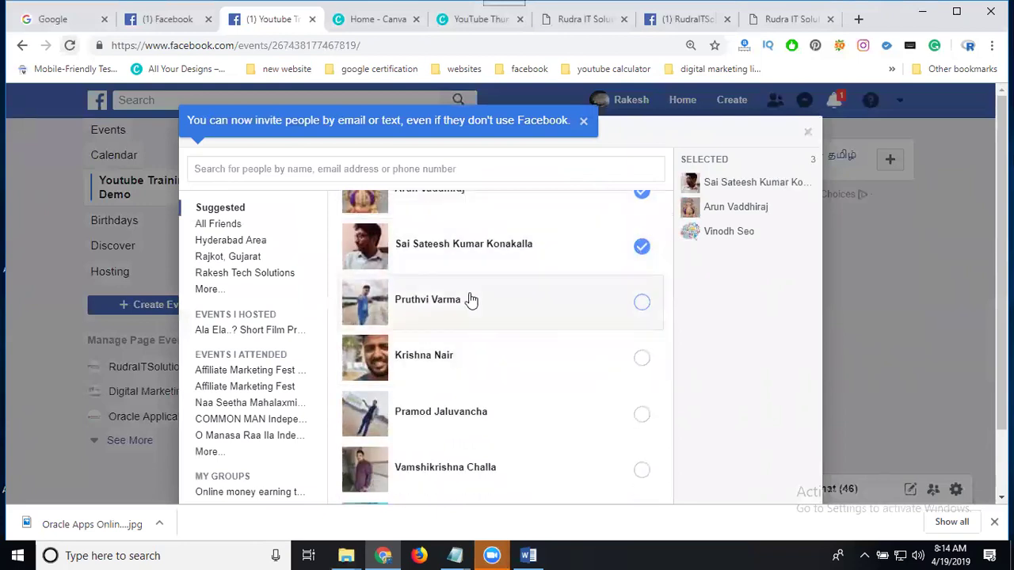
Add three more suggested friends, further down the list, to the event's invitation selection
left_click(472, 303)
scroll(480, 353, "down", 1)
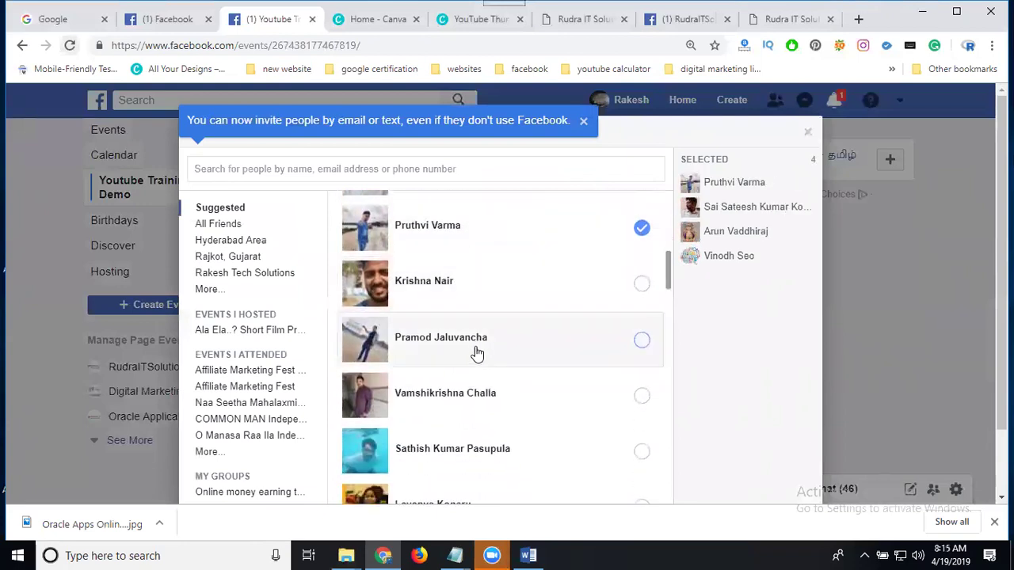
left_click(475, 354)
scroll(472, 356, "down", 3)
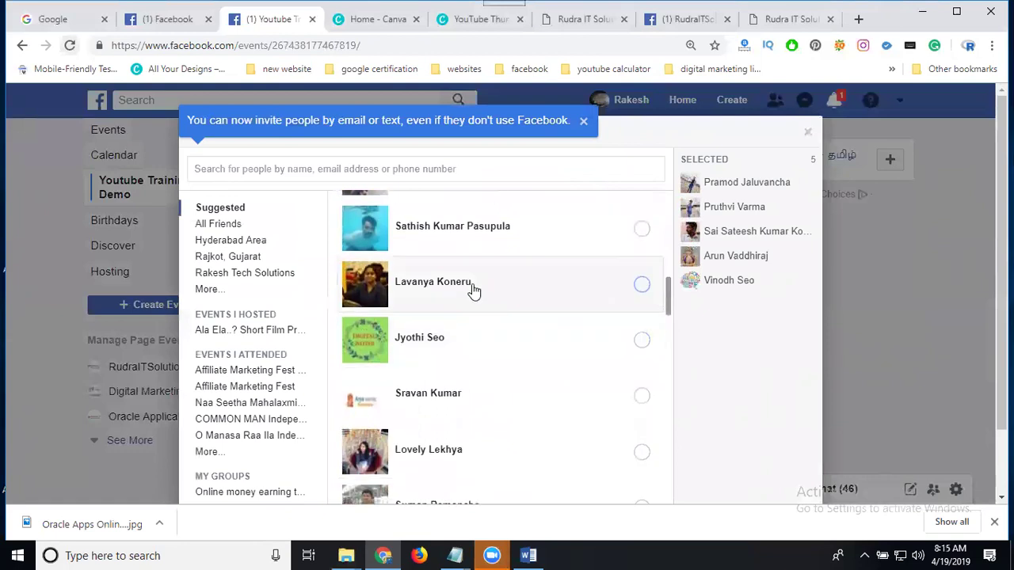
left_click(472, 294)
scroll(467, 395, "down", 1)
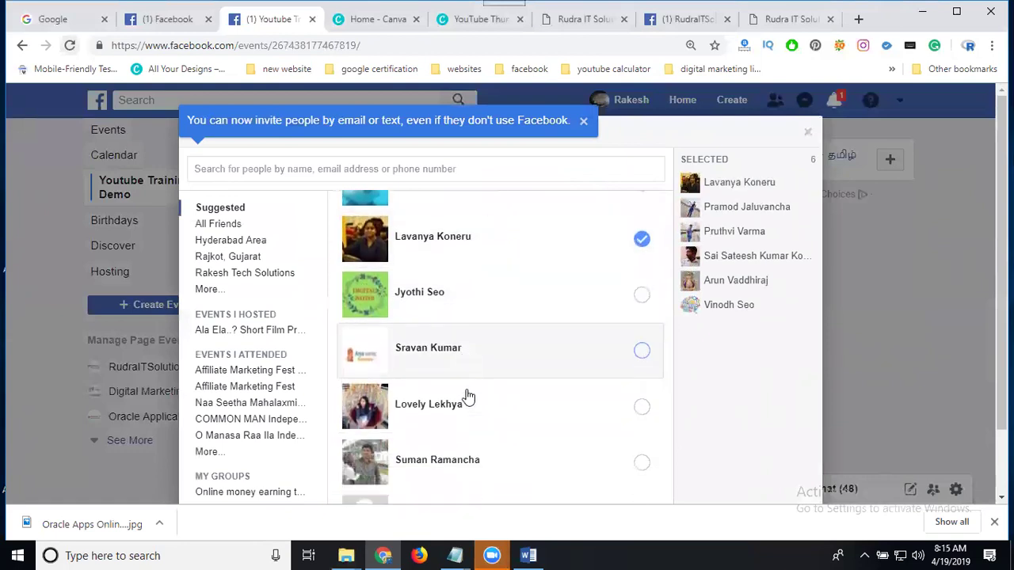
Extend the invitation selection with another three suggested friends, bringing it to nine people
scroll(464, 405, "down", 2)
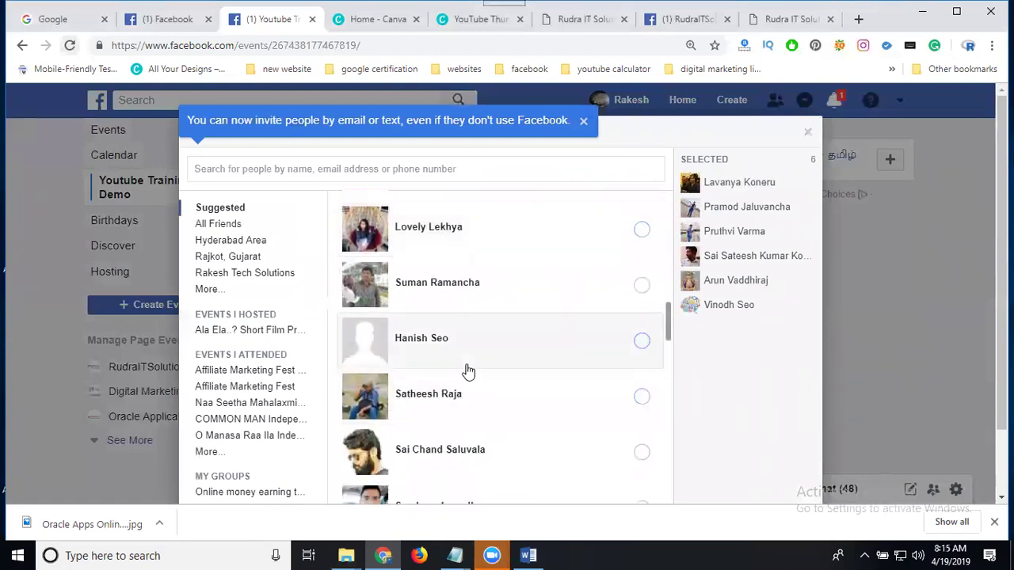
scroll(465, 388, "down", 2)
scroll(464, 349, "down", 1)
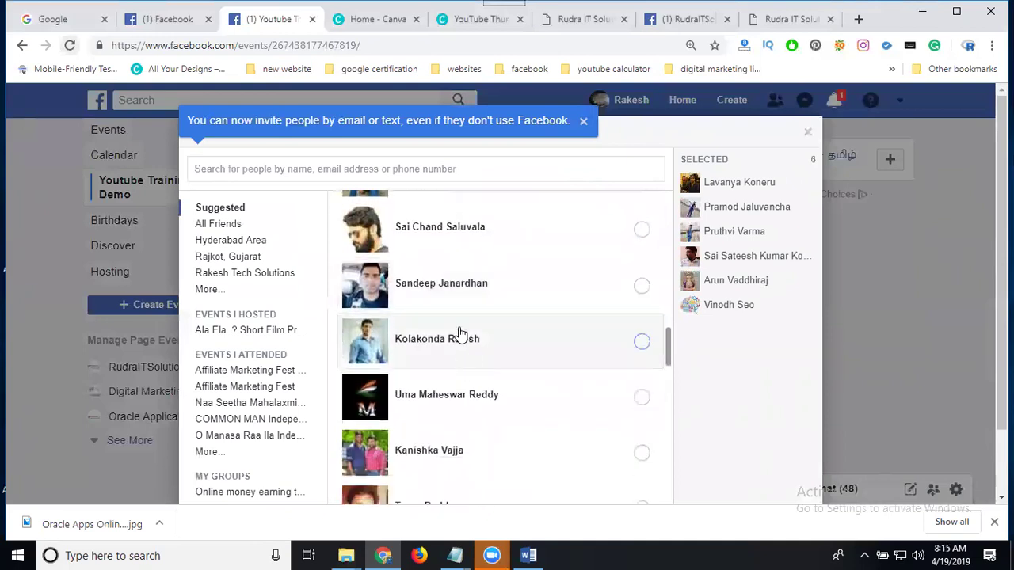
left_click(460, 287)
scroll(463, 294, "down", 2)
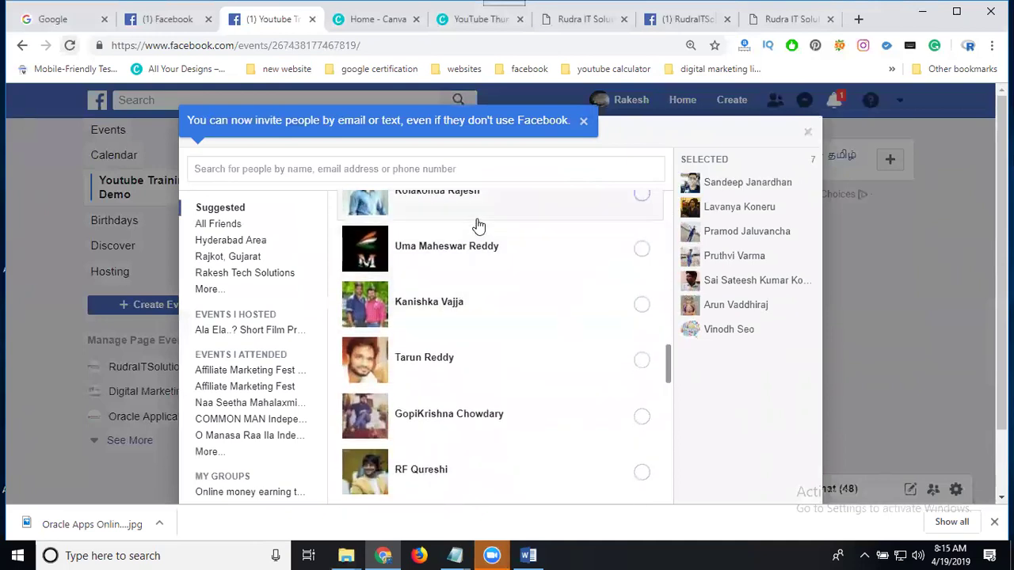
left_click(467, 273)
left_click(465, 314)
scroll(468, 328, "down", 2)
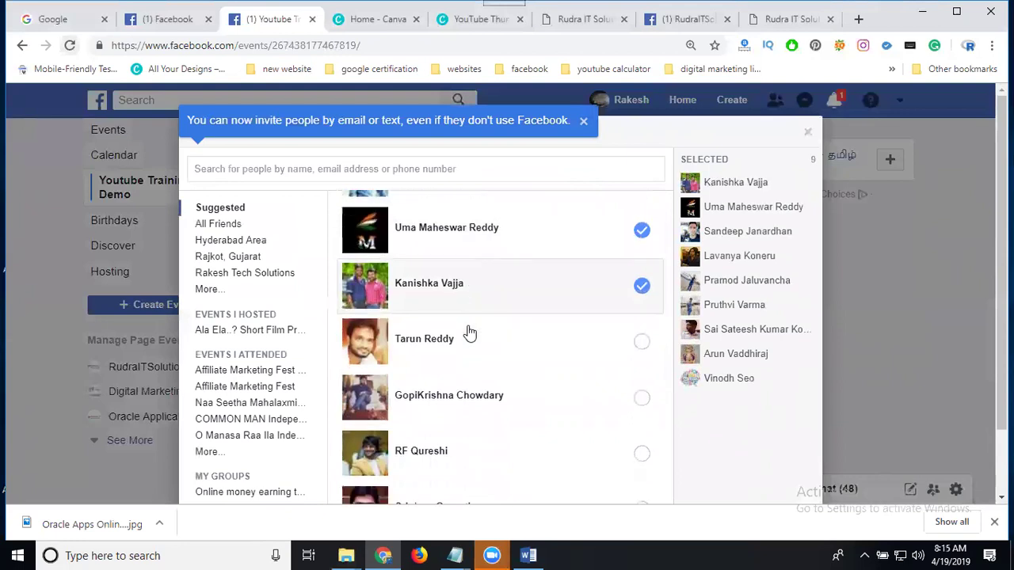
Select a tenth suggested friend and send the event invitations
scroll(480, 286, "down", 7)
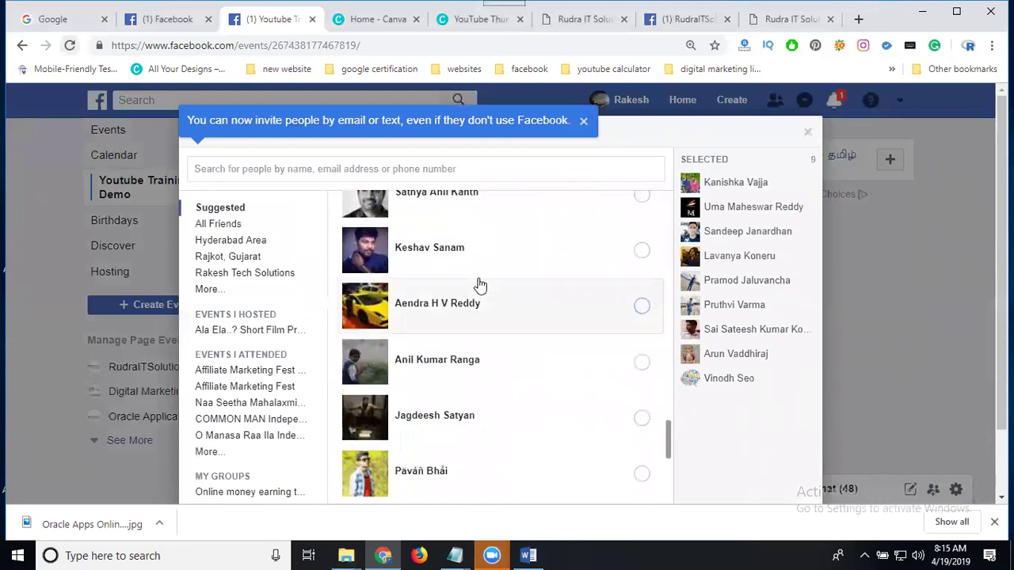
scroll(480, 285, "down", 4)
scroll(475, 283, "up", 3)
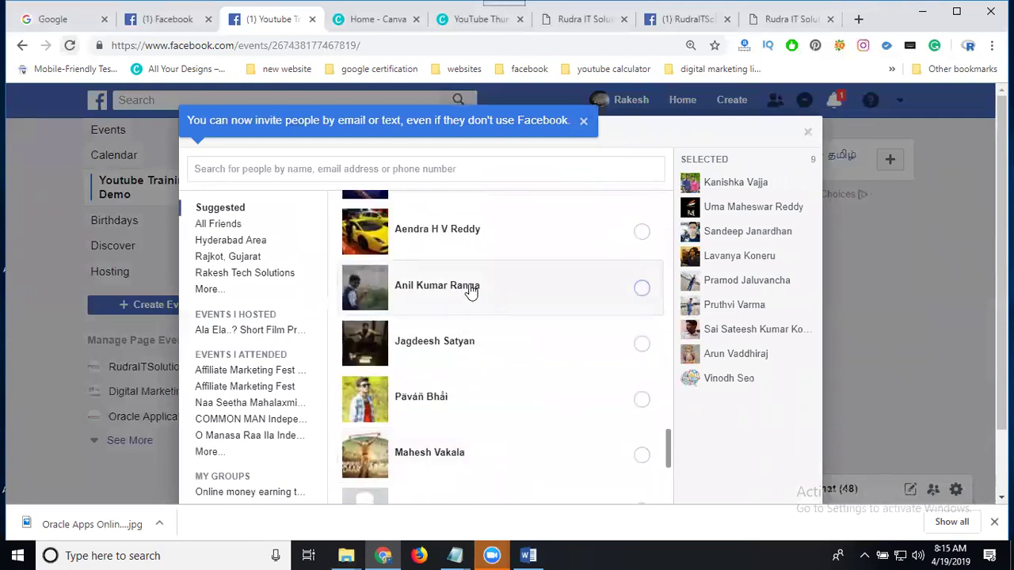
left_click(470, 290)
scroll(476, 306, "down", 5)
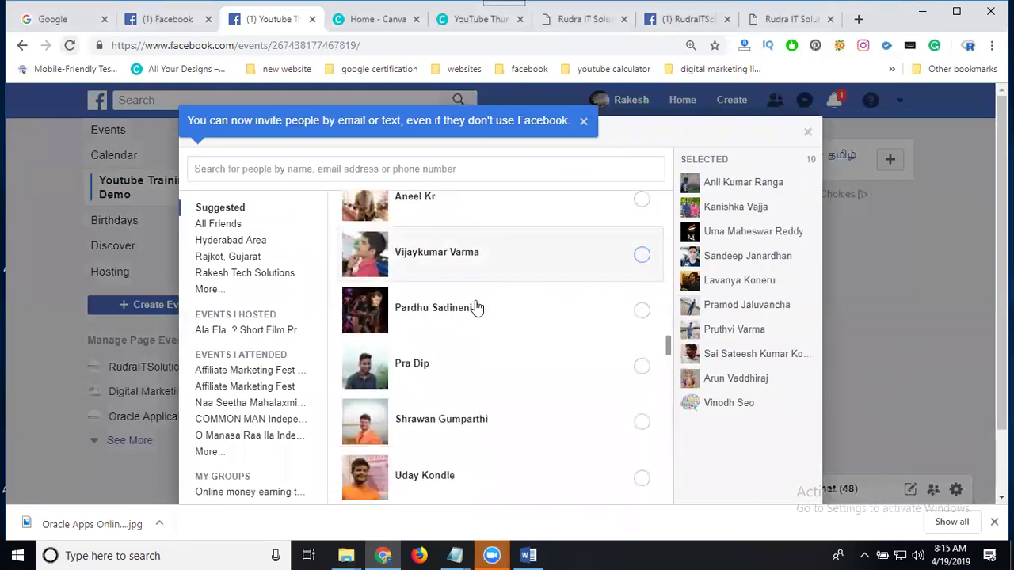
scroll(475, 307, "down", 3)
scroll(735, 360, "down", 1)
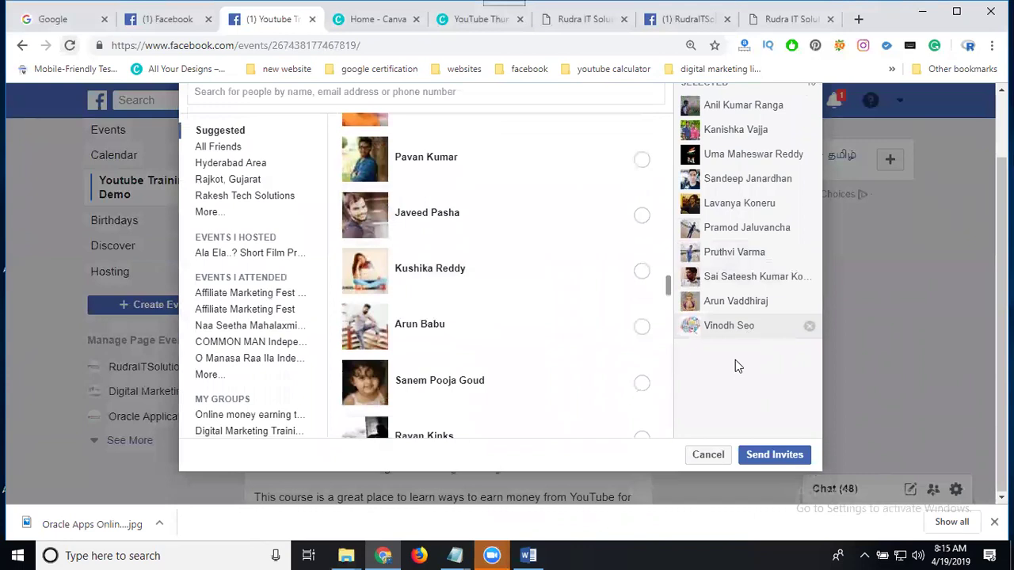
left_click(771, 462)
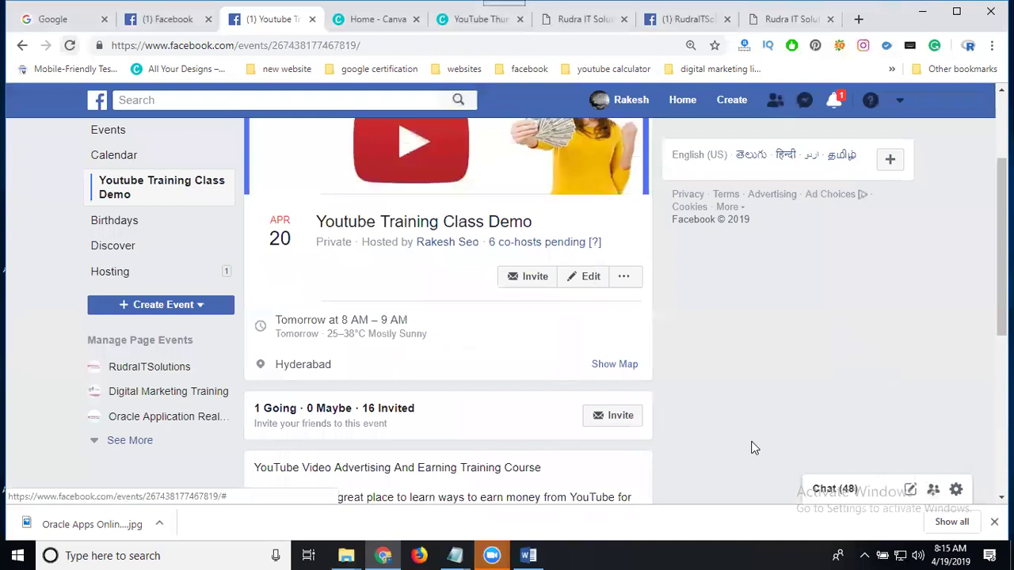
Review the created event's page and expand its description to examine the full course topic list
scroll(708, 352, "up", 2)
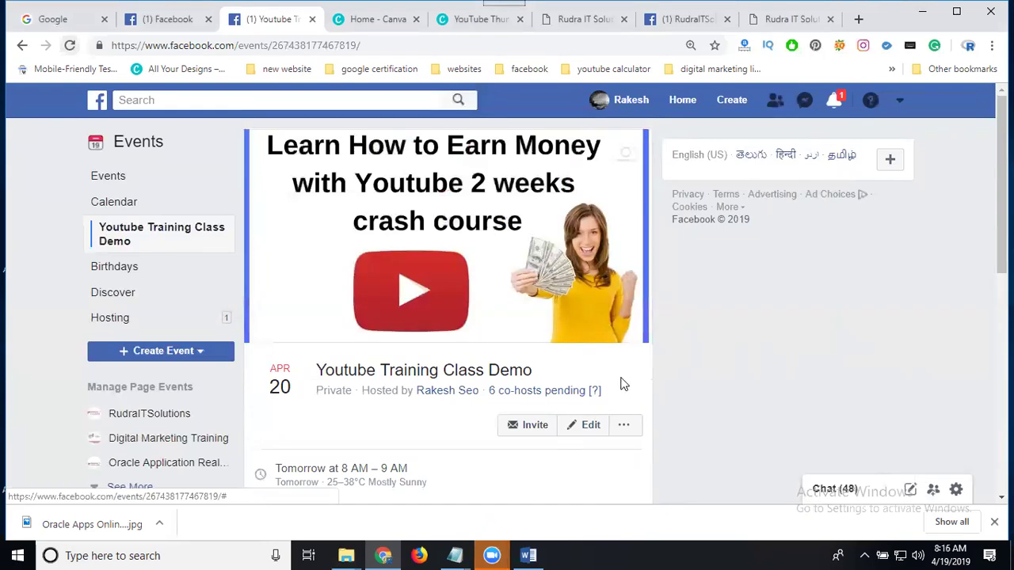
scroll(602, 357, "down", 4)
scroll(463, 349, "down", 3)
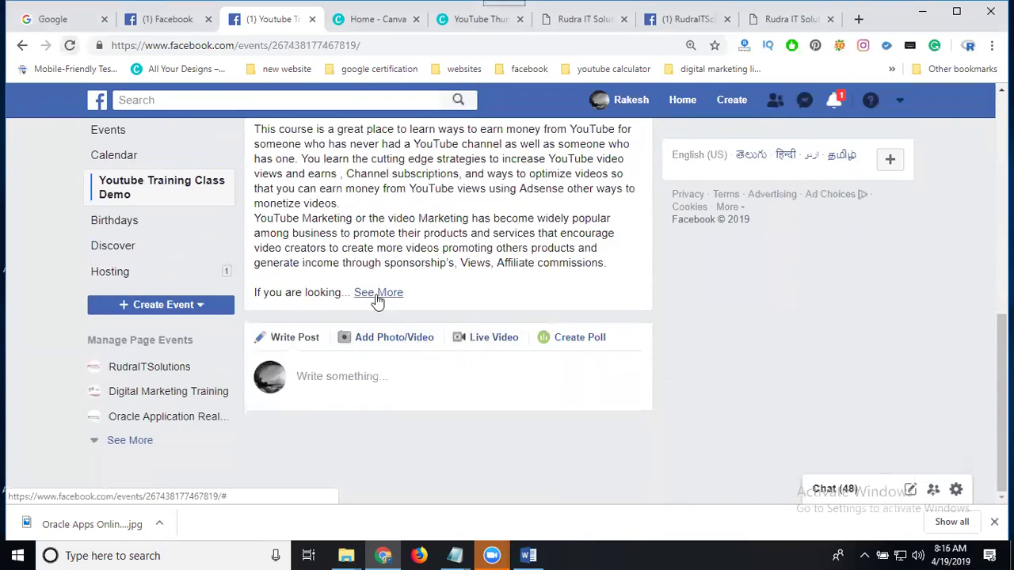
left_click(377, 292)
scroll(381, 294, "down", 9)
scroll(410, 348, "down", 3)
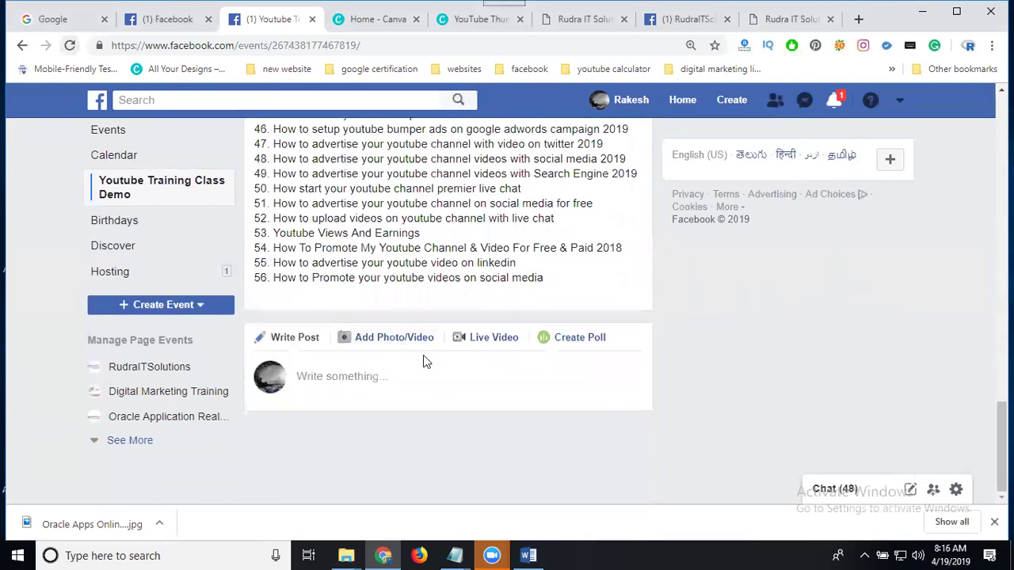